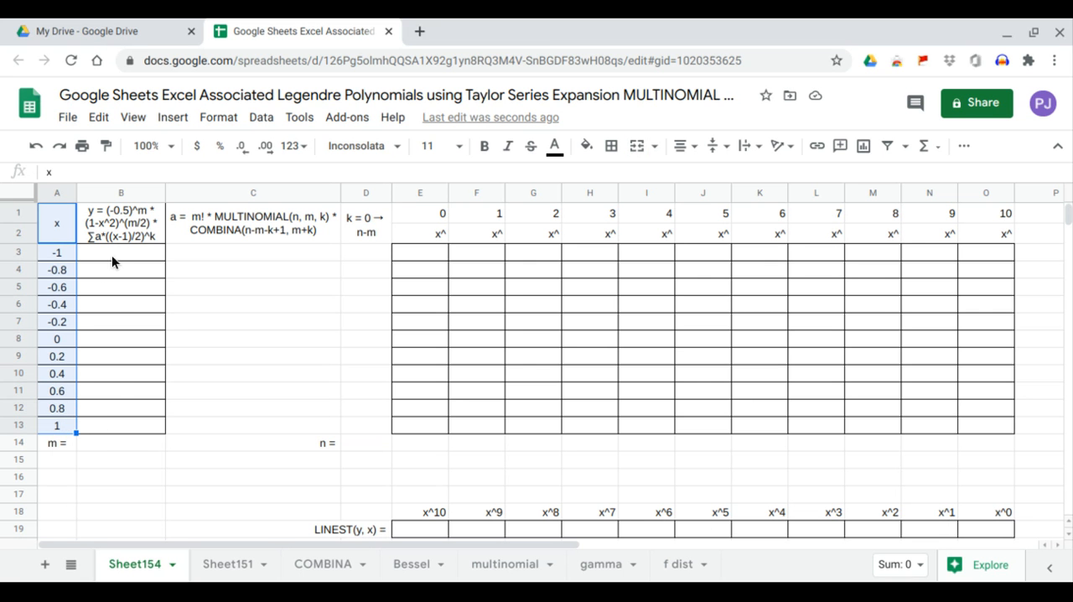
drag(111, 255, 124, 430)
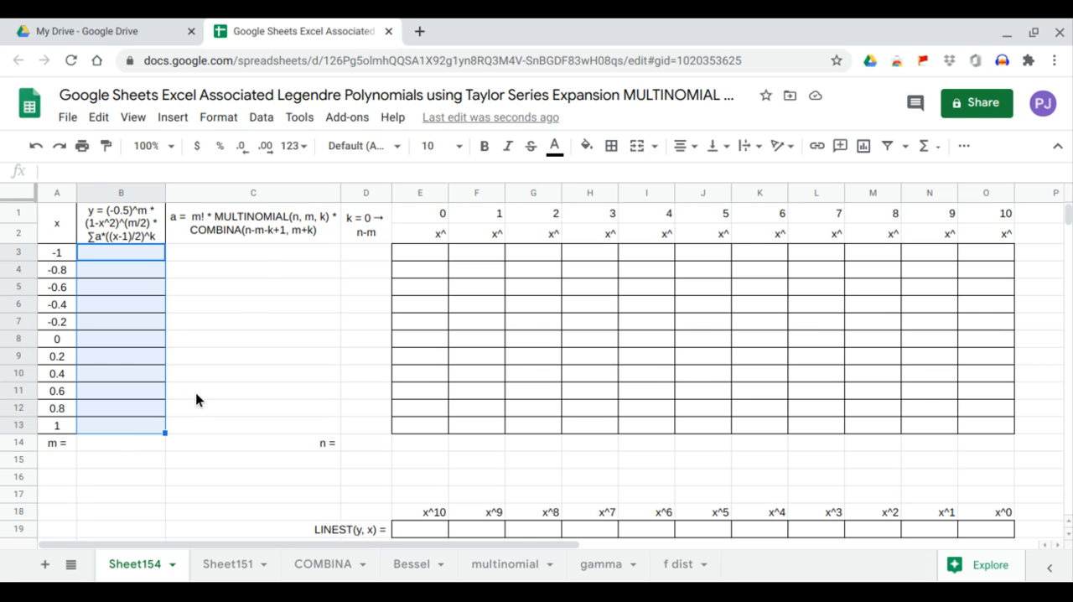
drag(260, 256, 267, 427)
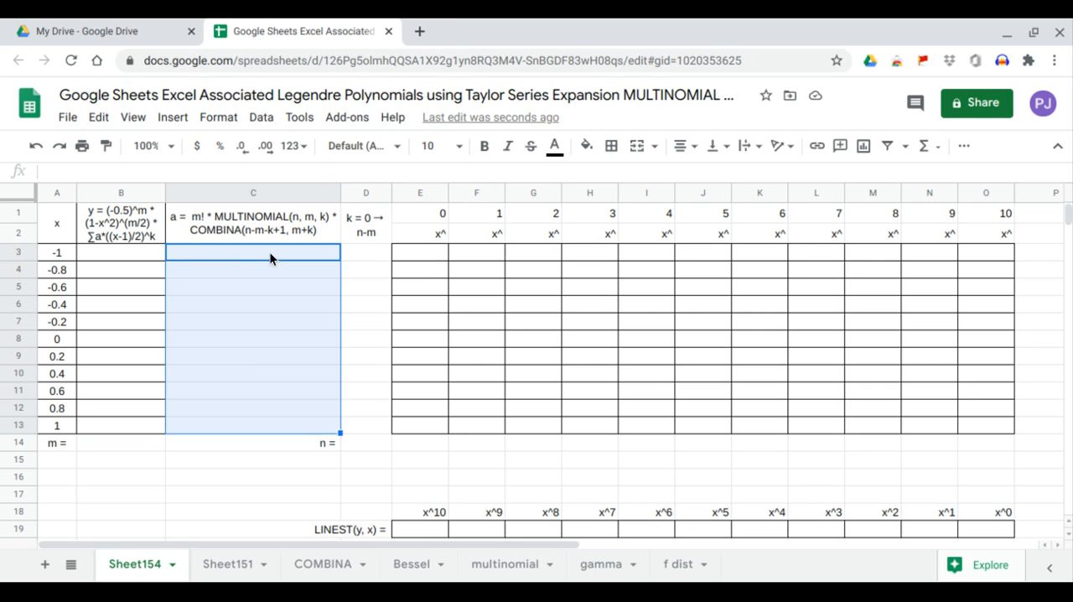
drag(369, 251, 369, 425)
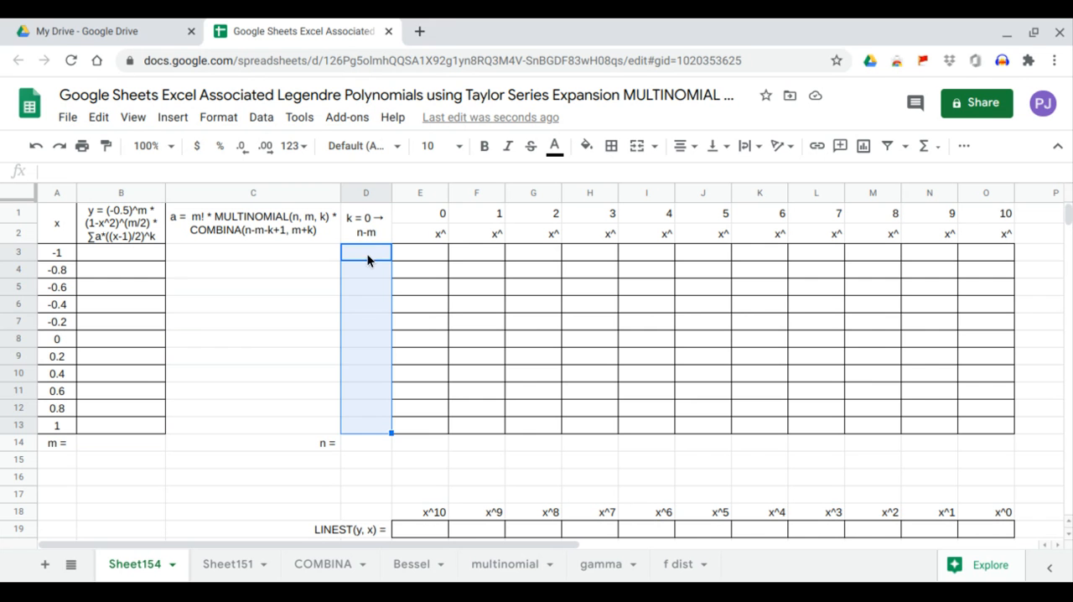
Add a dropdown to the n cell D14 using a list of items 0,1,2,3,4,5,6,7,8,9,10, and check its choices.
click(372, 443)
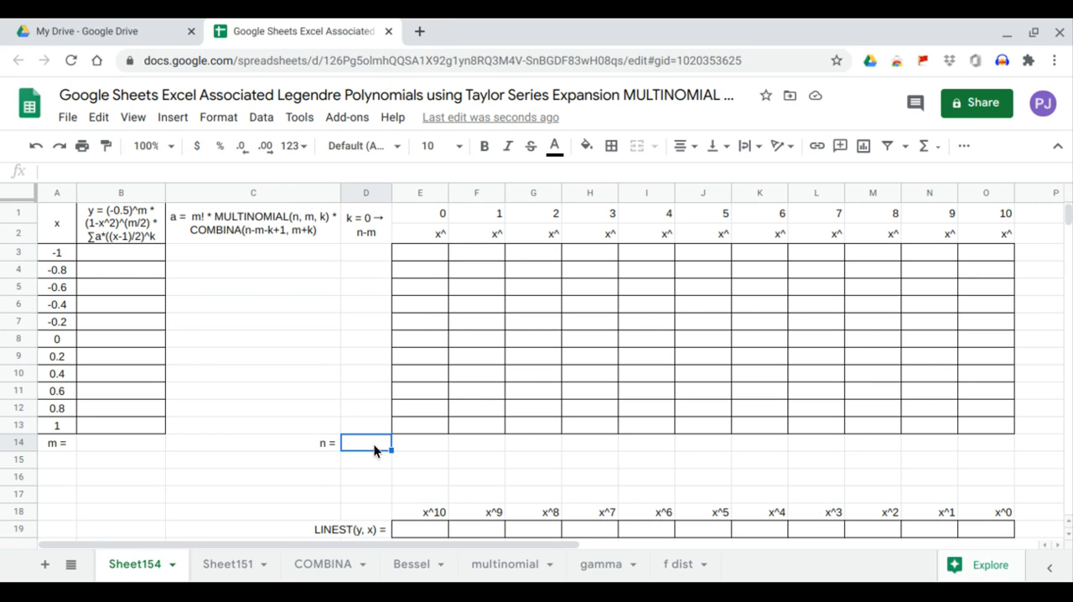
click(261, 117)
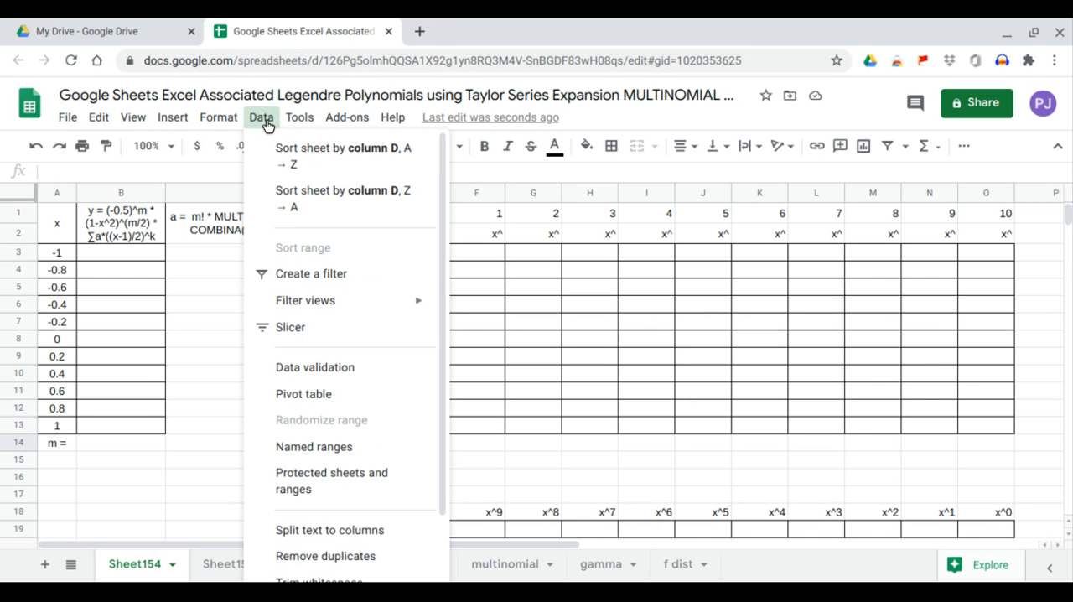
click(293, 334)
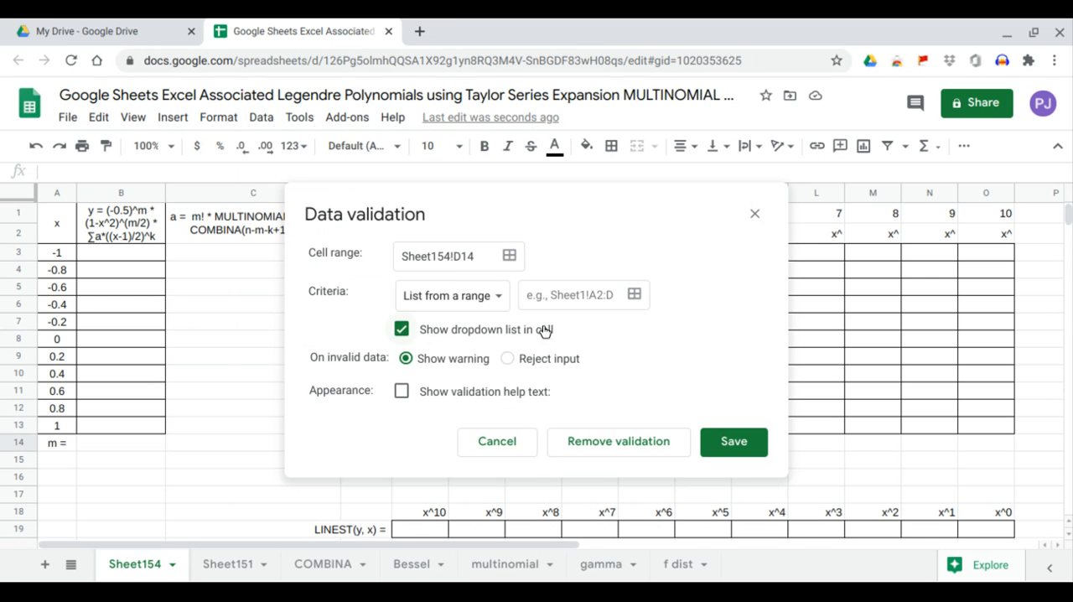
click(470, 297)
click(467, 322)
click(541, 295)
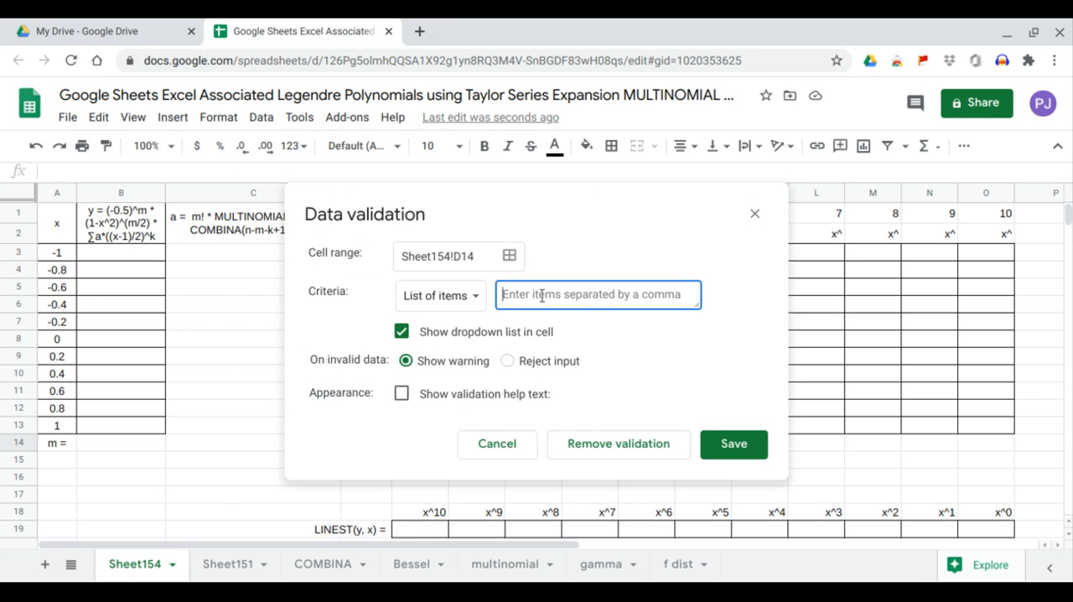
text(0,1,2,3,4,5,6,7,8,9,10)
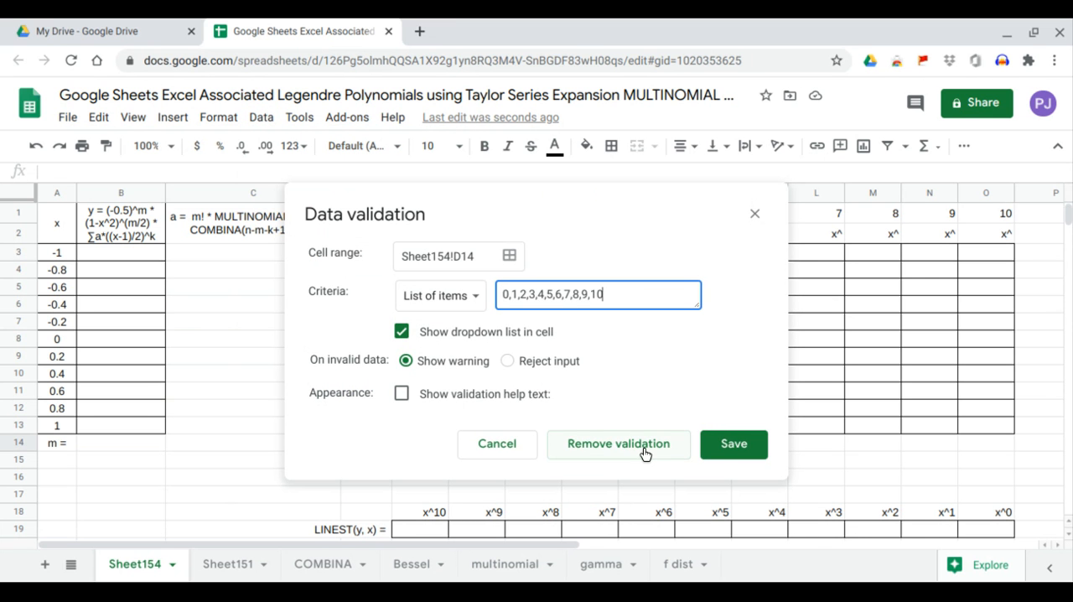
click(704, 453)
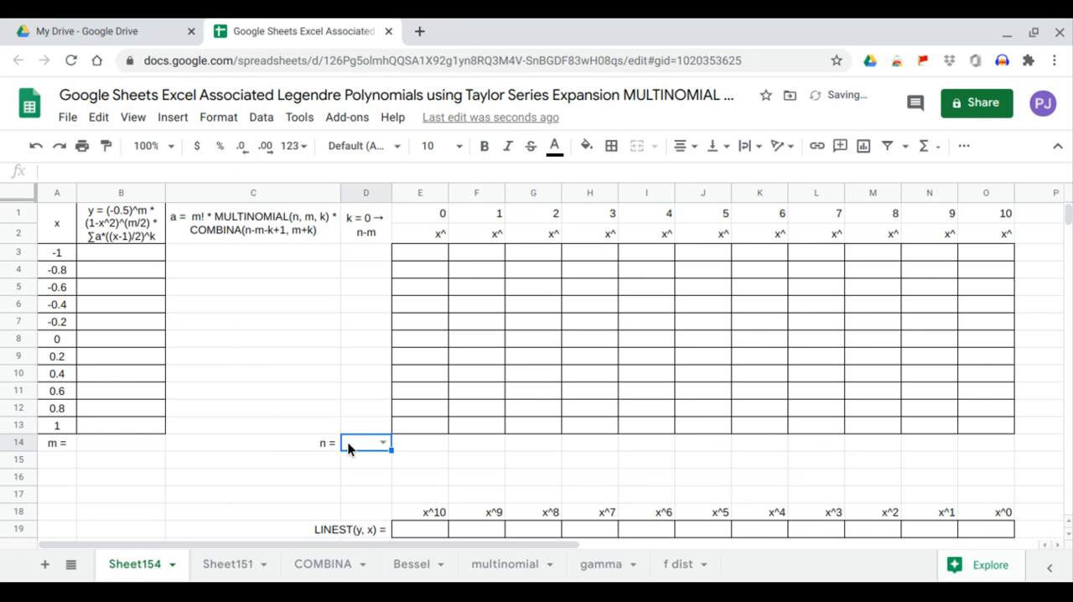
click(382, 443)
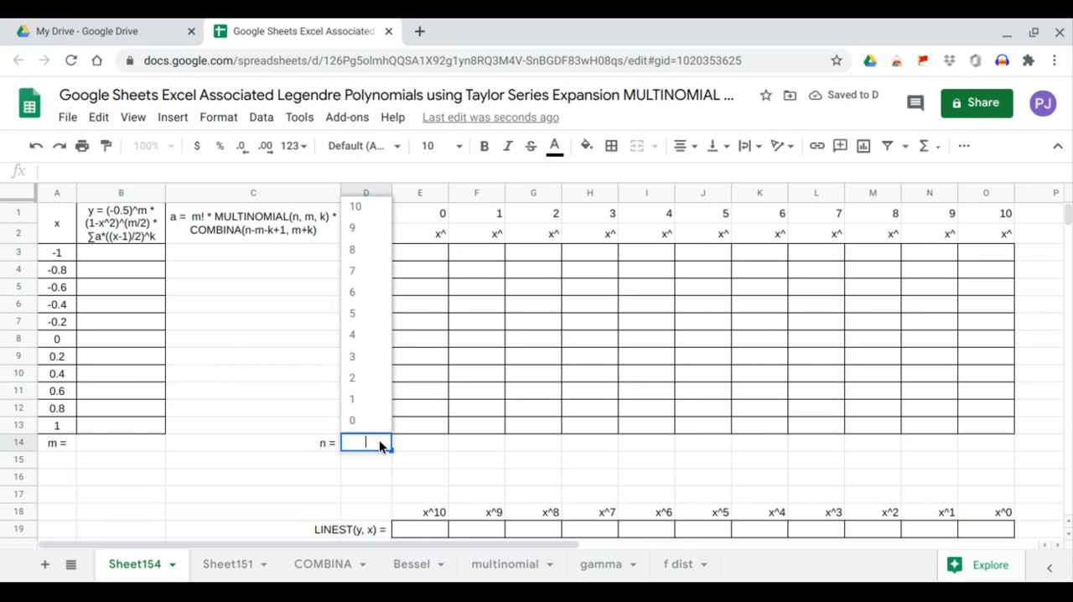
click(196, 464)
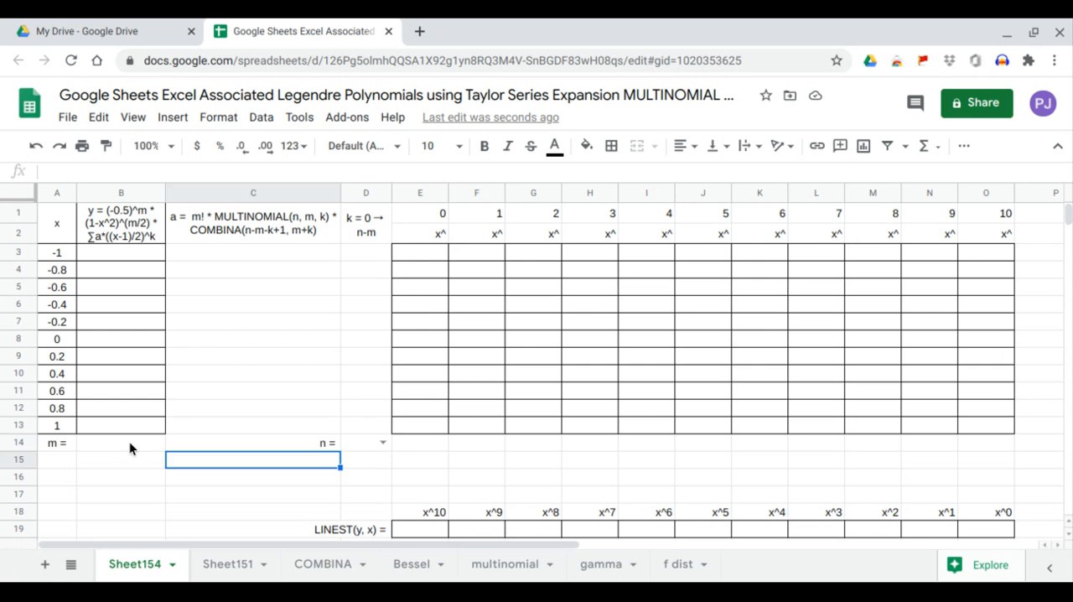
Add a dropdown to the m cell B14 using a list of items 0,2,4,6.
click(129, 443)
click(261, 117)
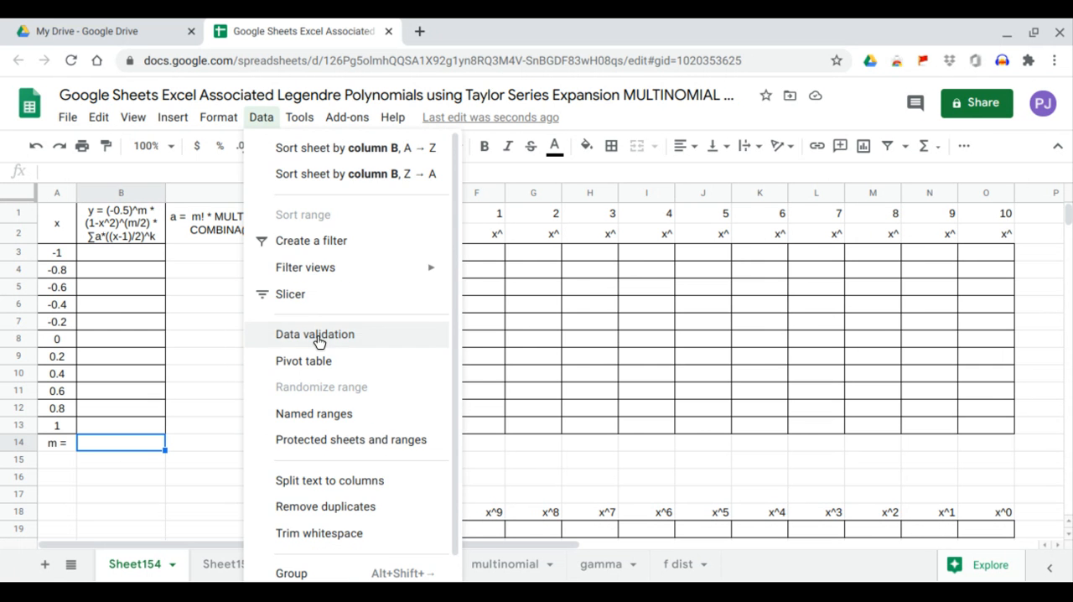
click(318, 336)
click(453, 295)
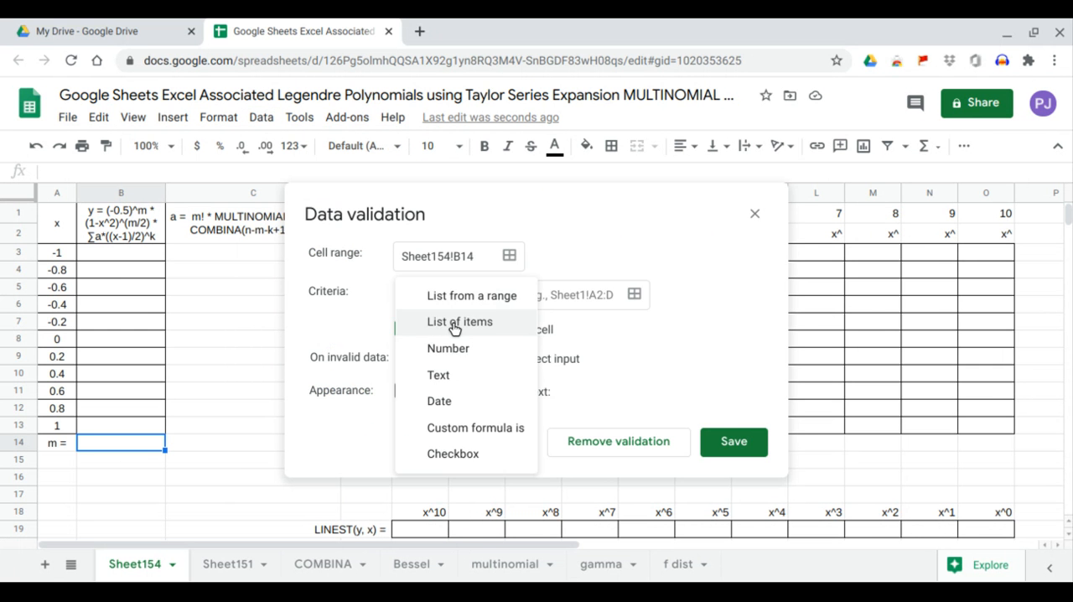
click(457, 323)
click(513, 298)
text(0)
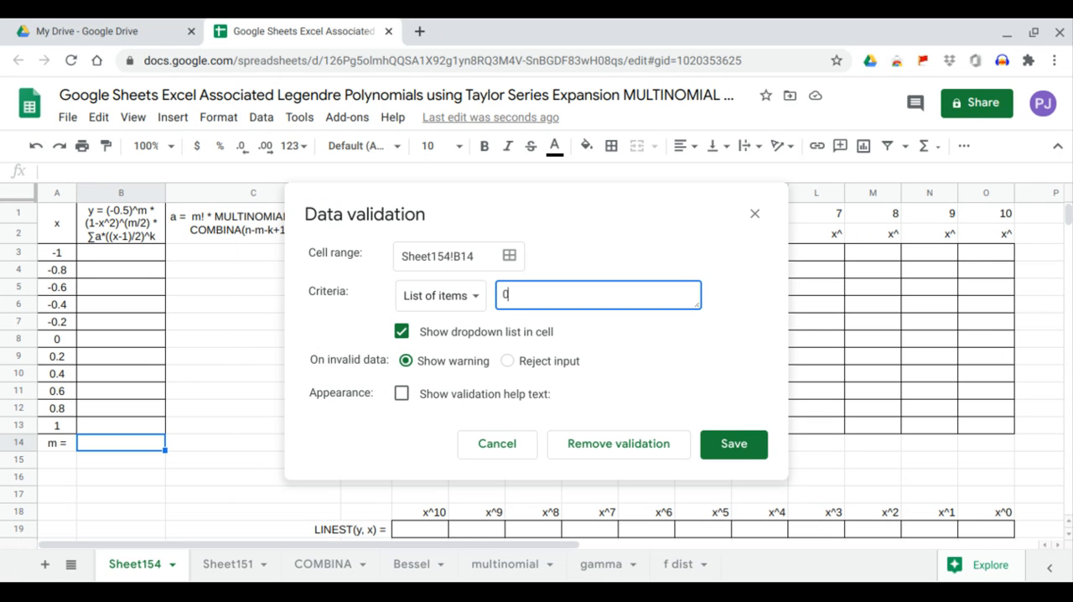
text(,2,4,6)
click(721, 444)
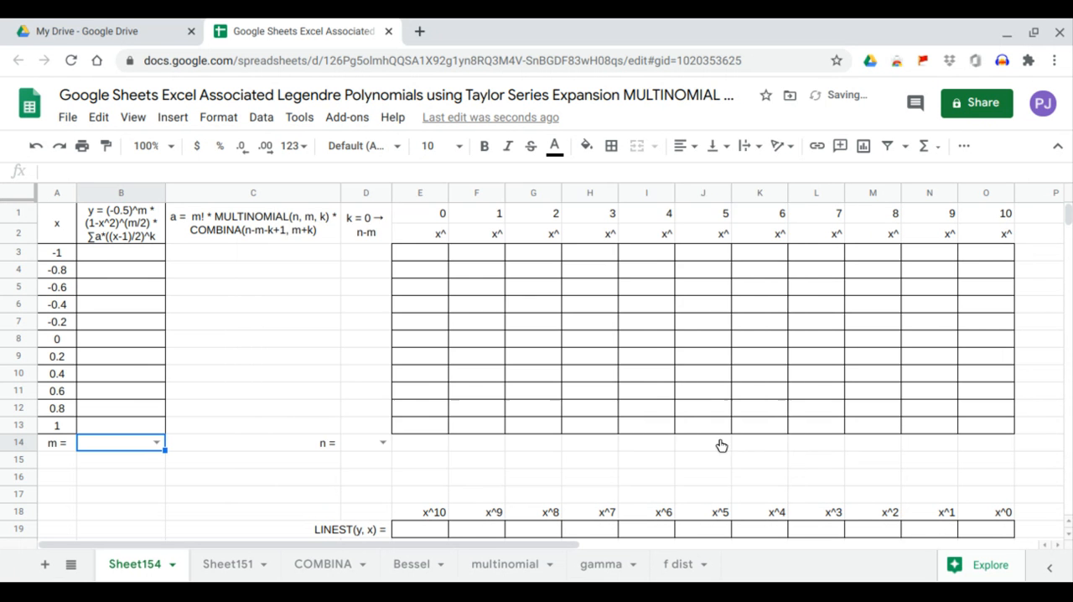
Begin a formula in B3 with ARRAYFORMULA wrapping the SERIESSUM function.
click(110, 259)
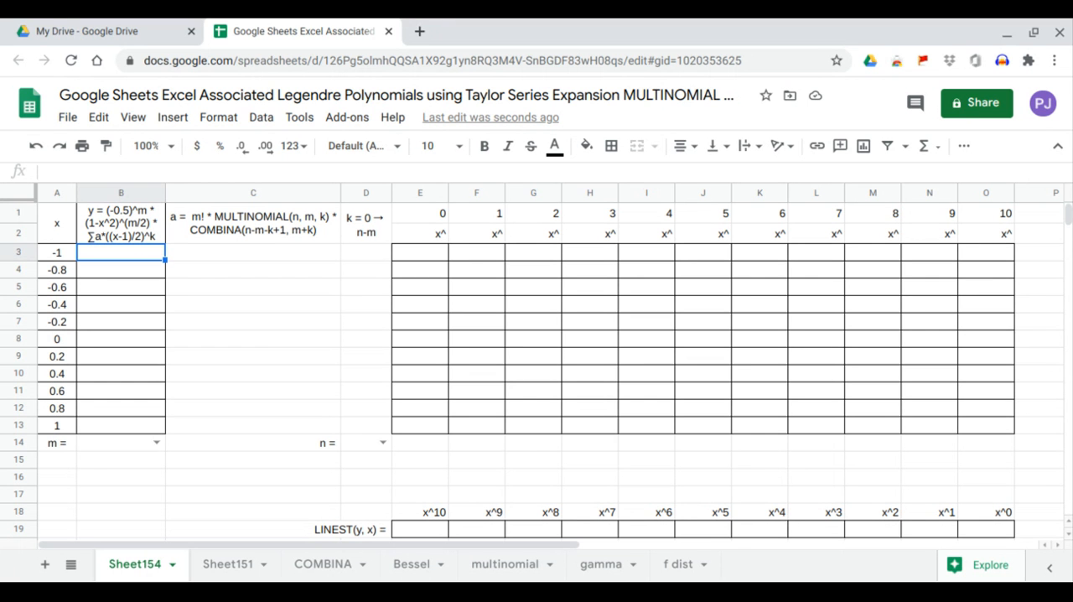
text(=arr)
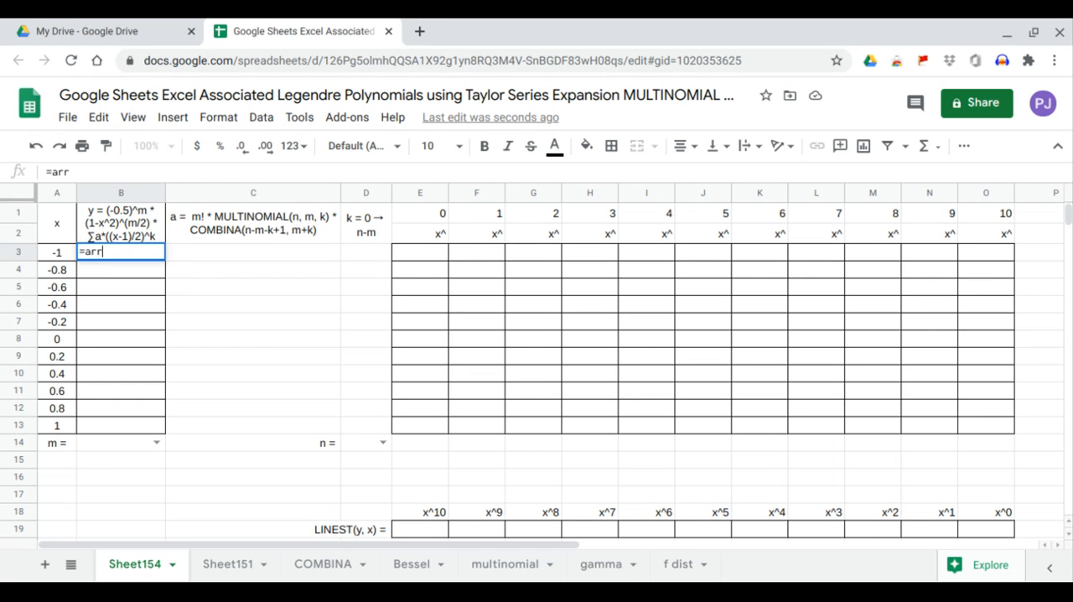
text(ayfor)
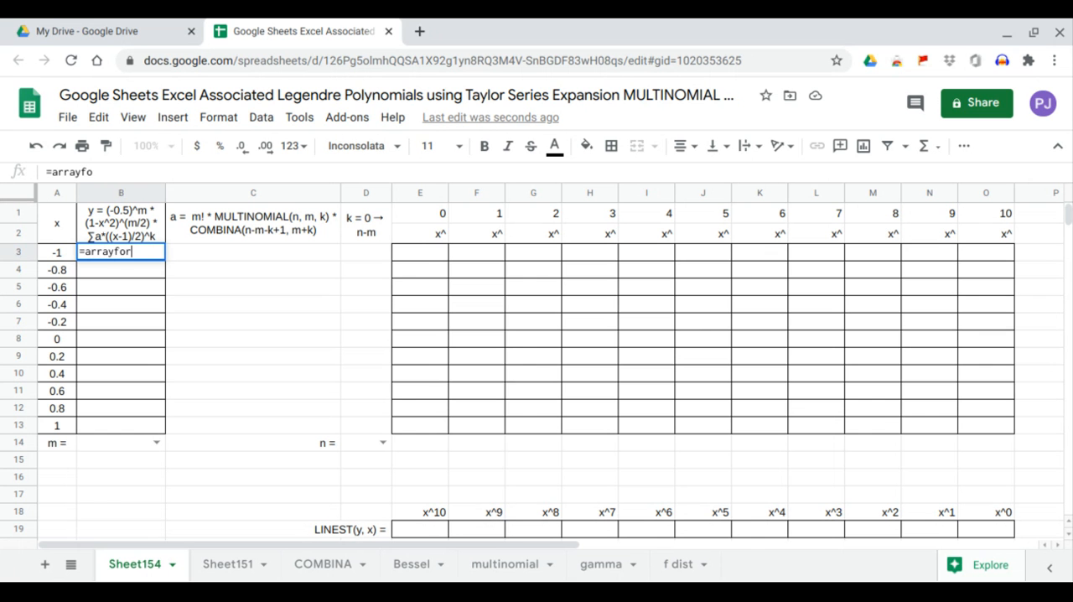
text(mula)
key(Tab)
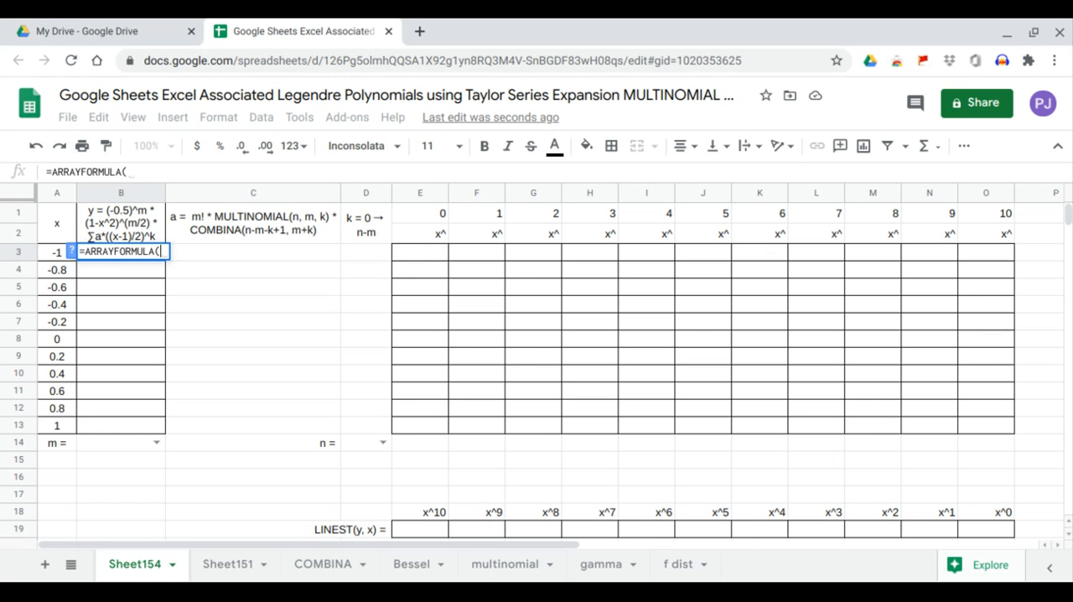
text(s)
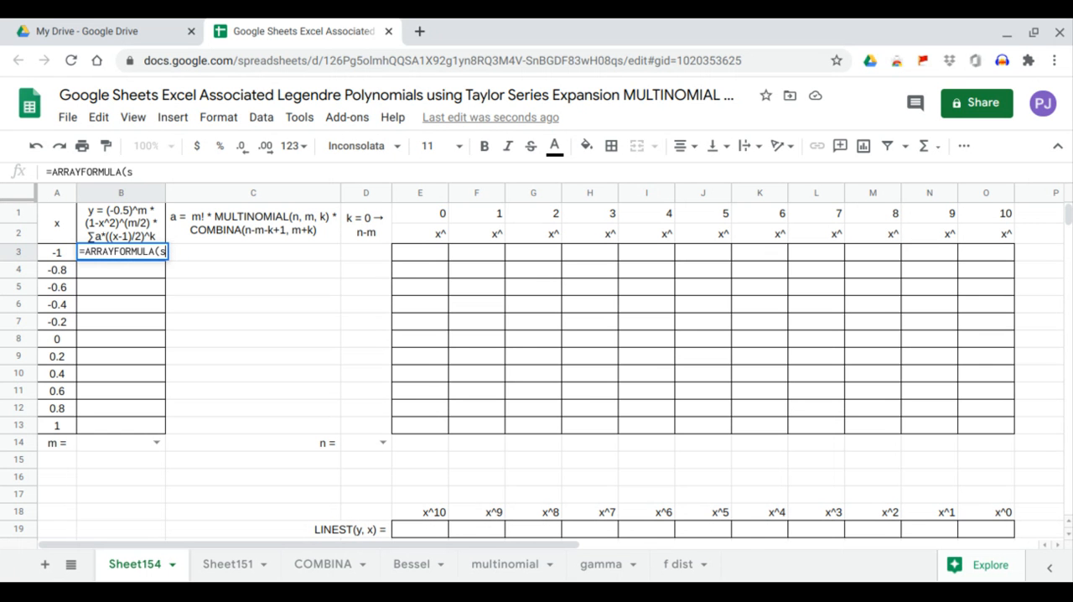
text(eriess)
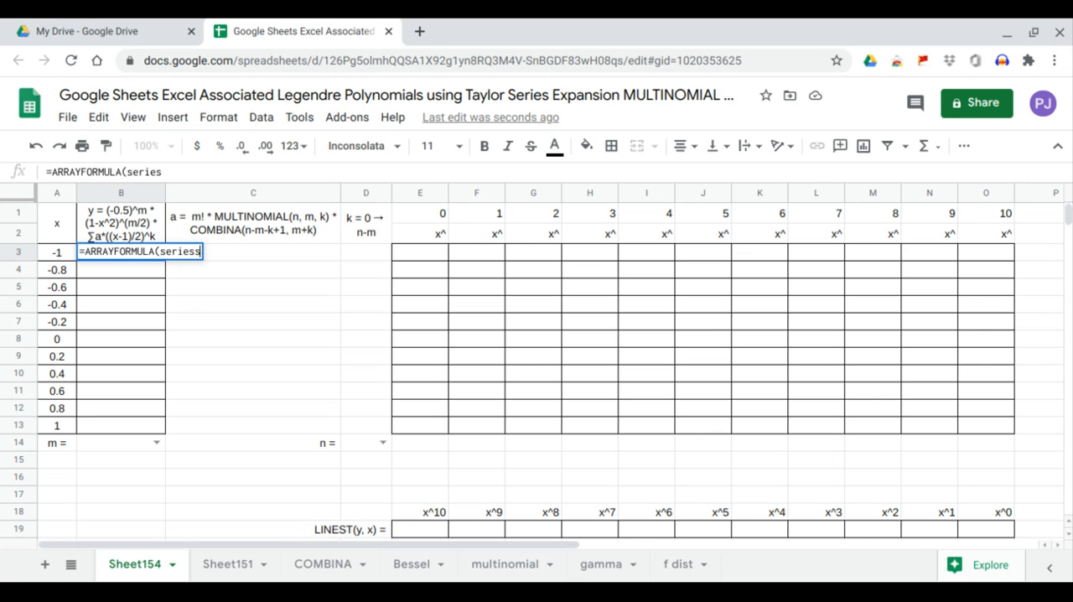
key(Tab)
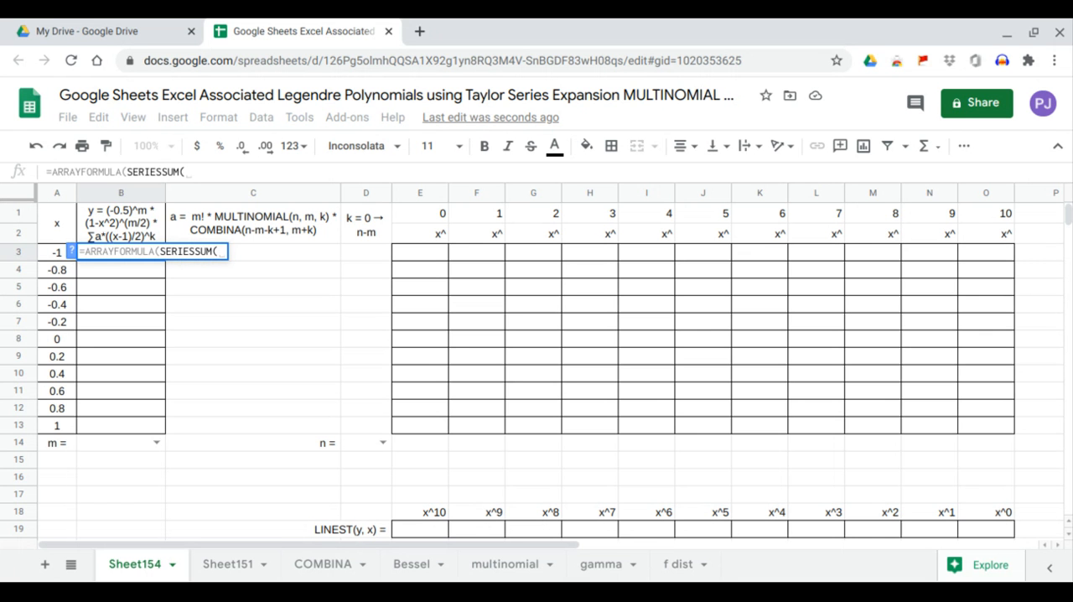
Complete the SERIESSUM arguments in B3 with (A3:A13-1)/2, 0, 1 and the coefficient range C3:C13, and enter the formula.
text(()
drag(57, 253, 57, 423)
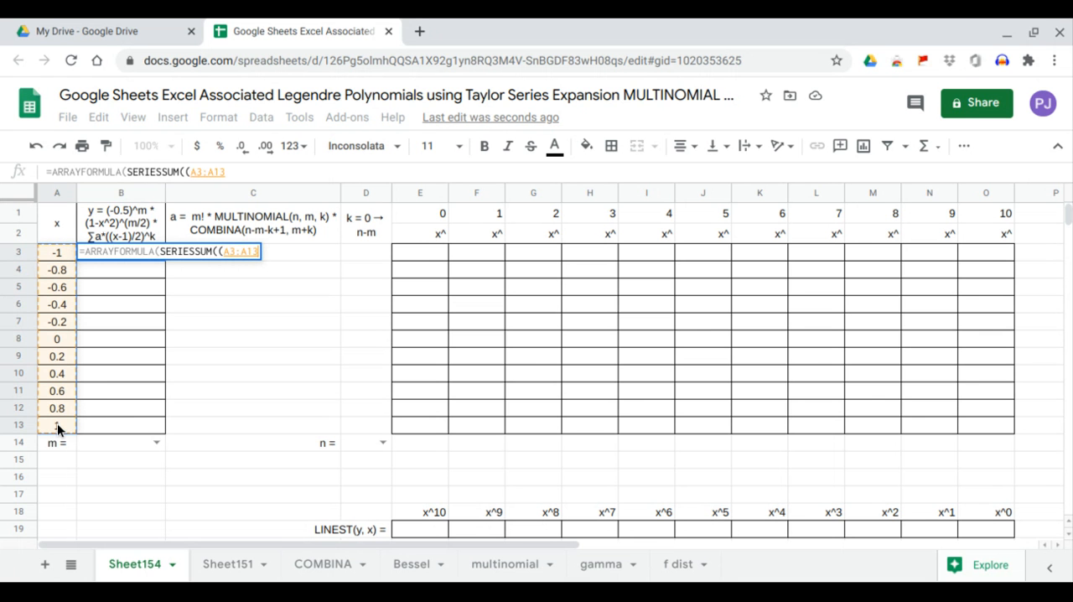
text(-1)
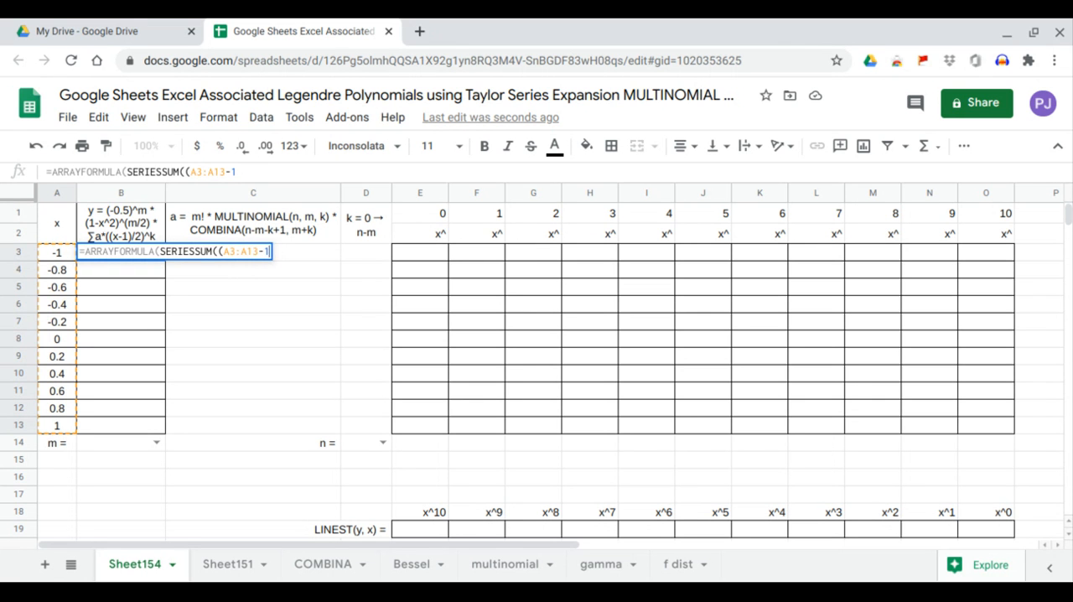
text())
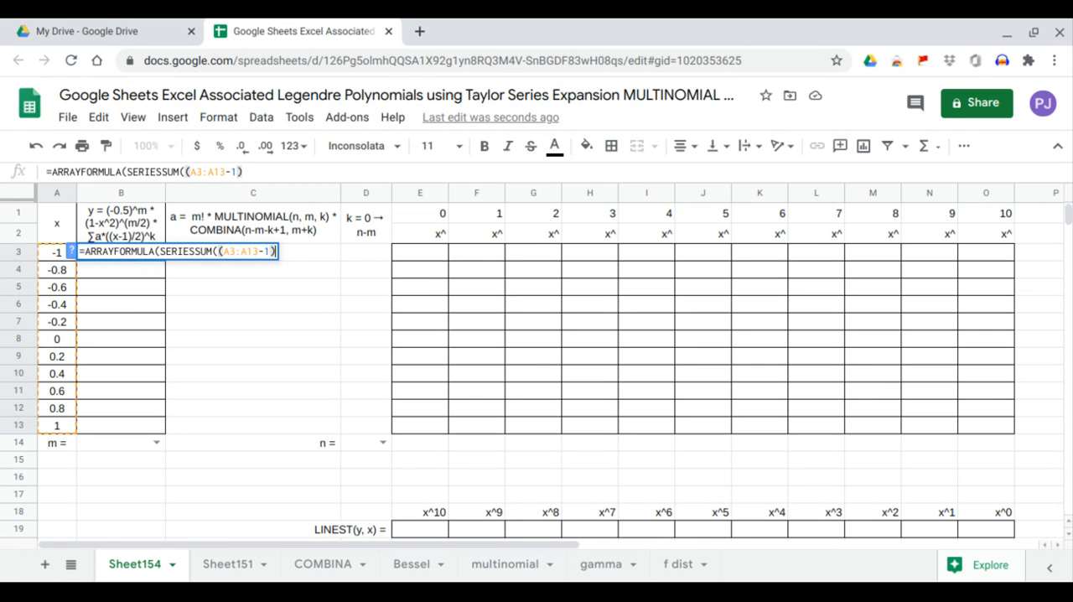
text(/2,)
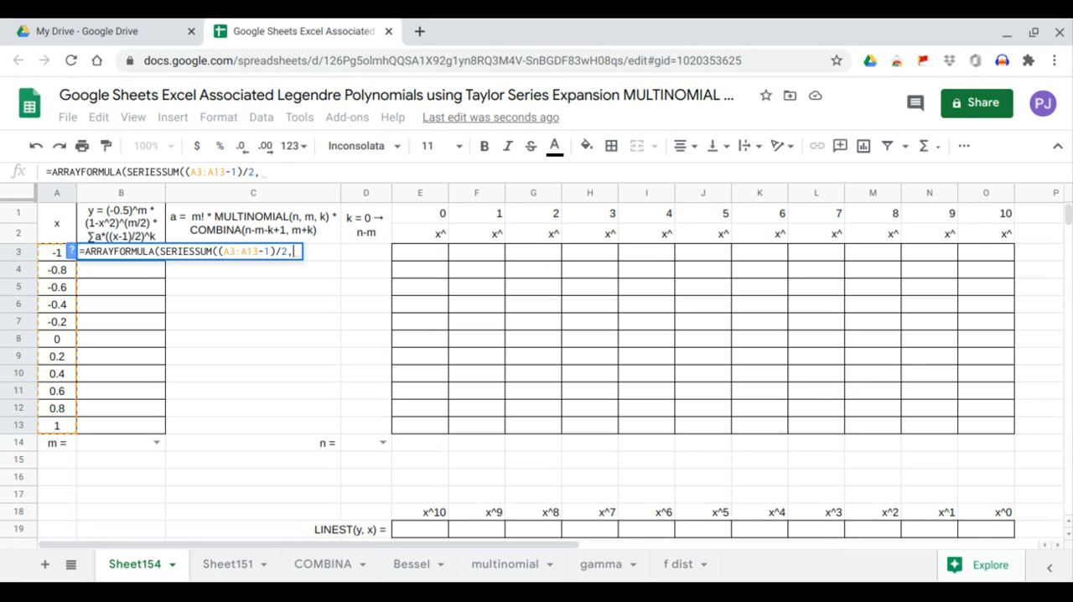
text(0,1)
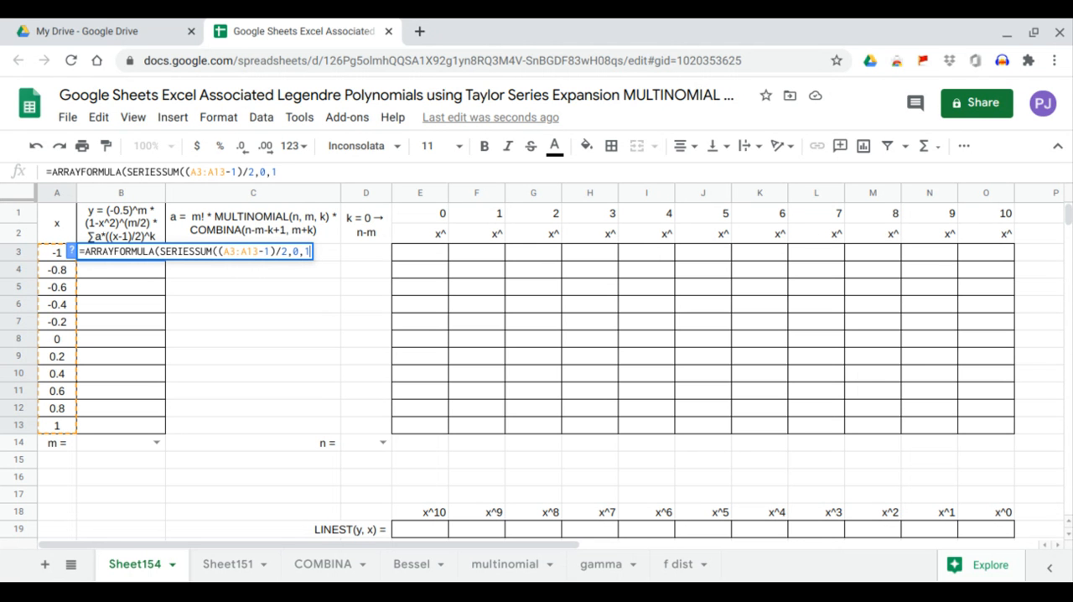
text(,)
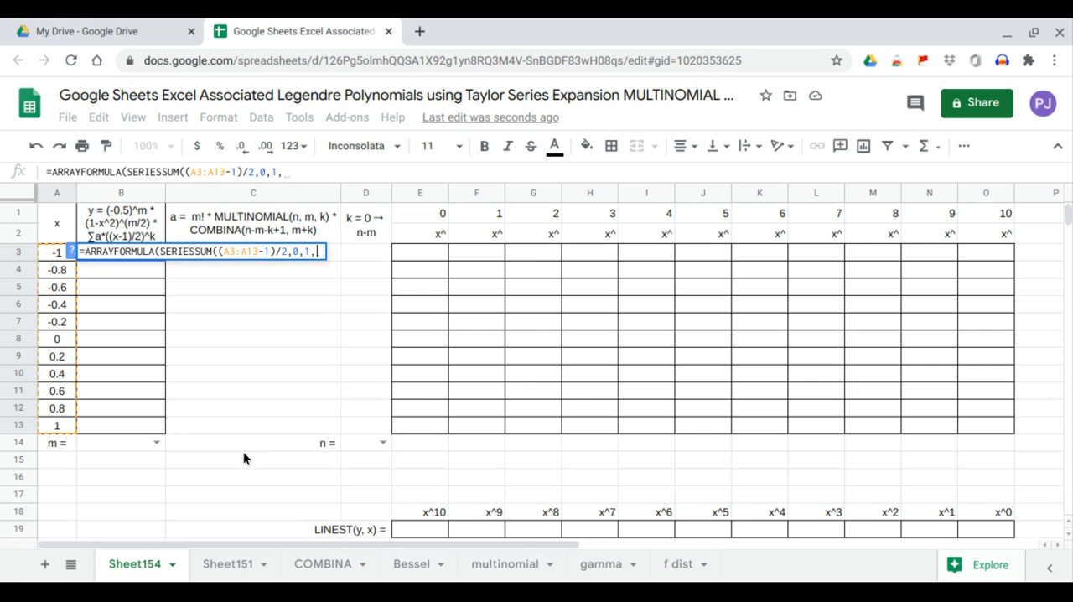
drag(260, 427, 296, 257)
key(Return)
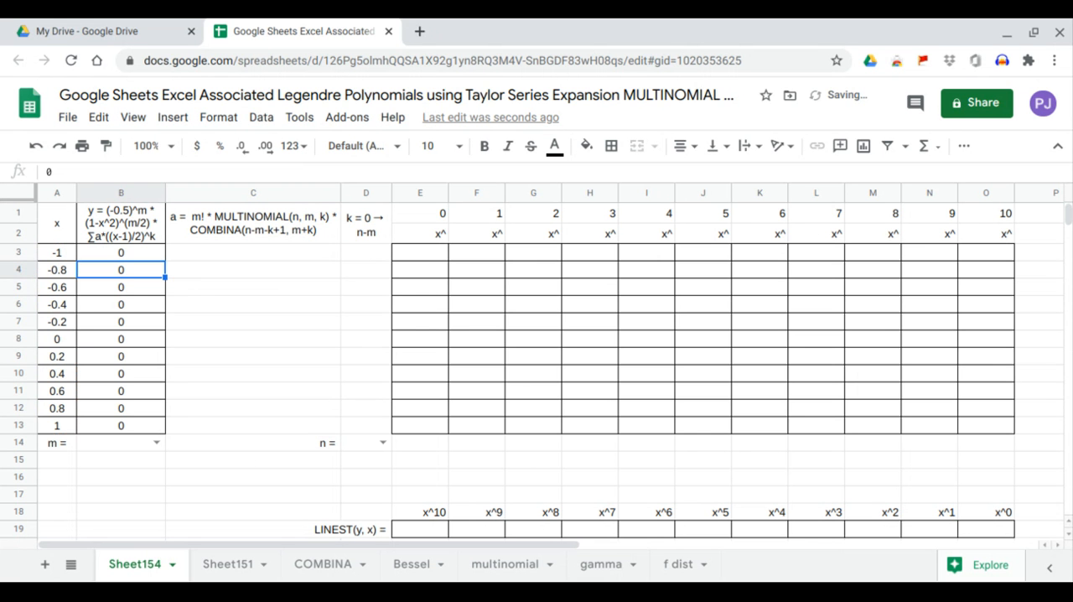
Insert the factor (-0.5^B14)* in front of SERIESSUM in the B3 array formula.
click(141, 253)
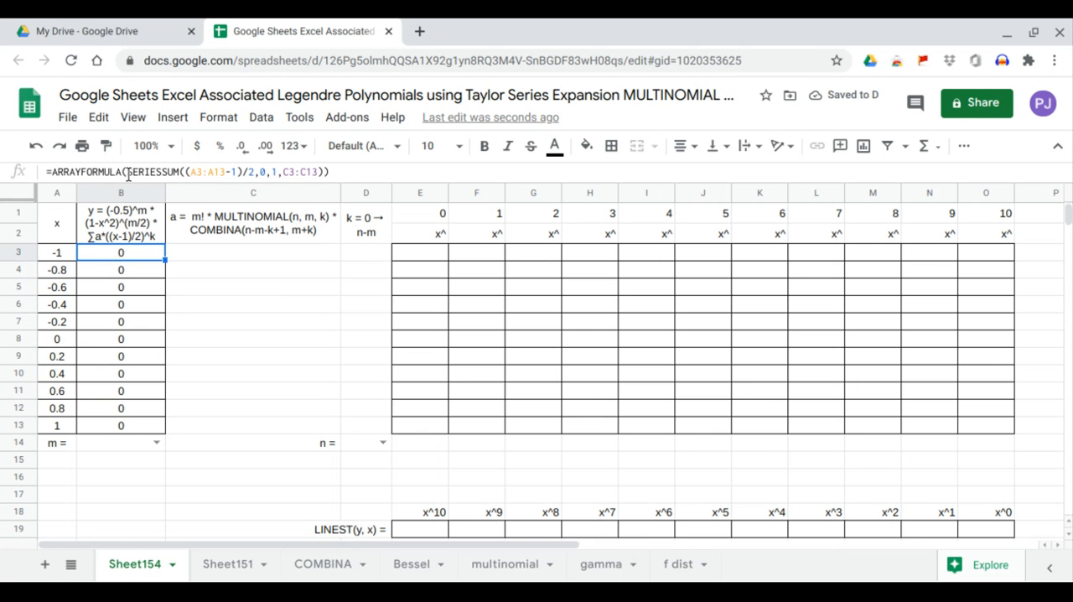
click(127, 171)
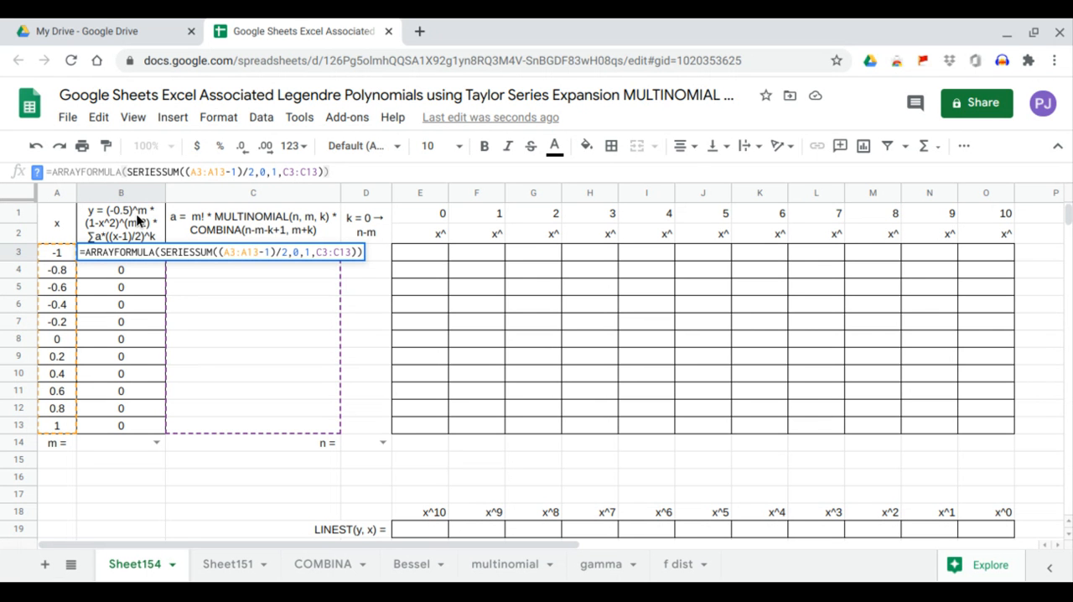
text(()*)
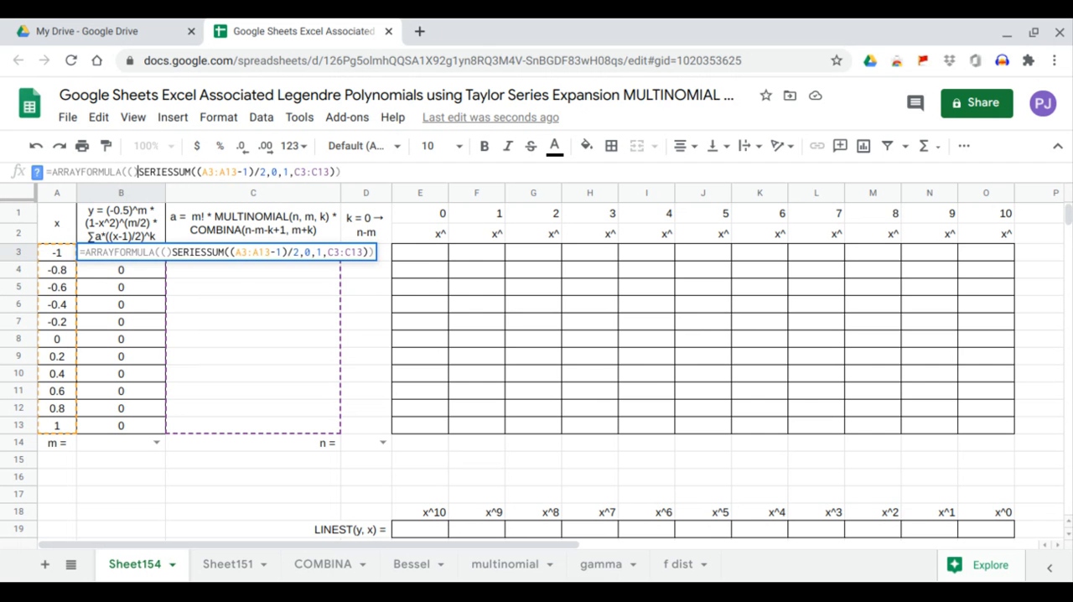
key(Left)
key(Left)
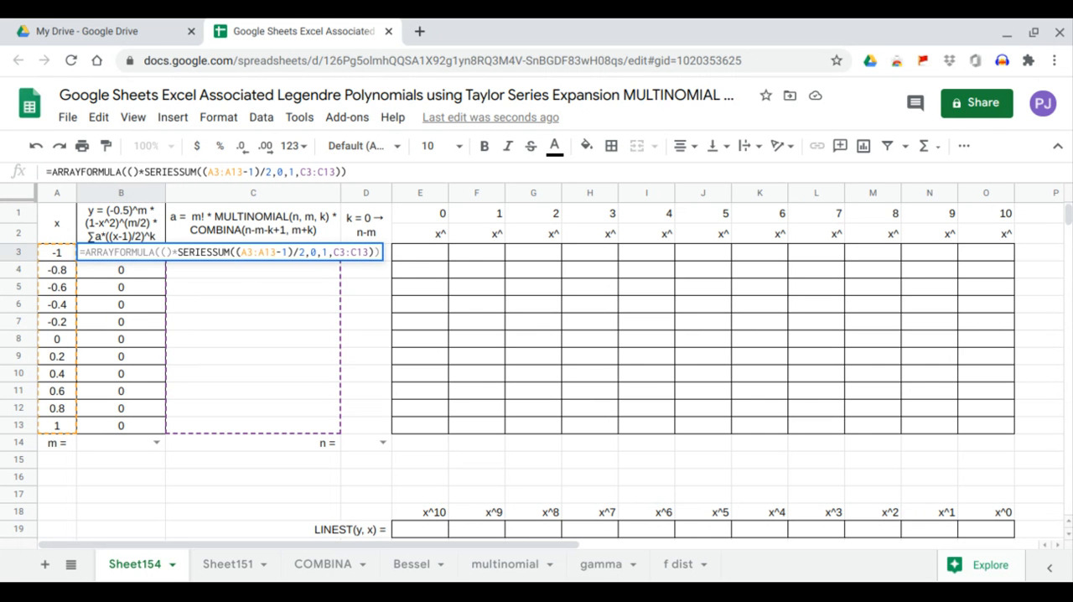
text(-0.5^)
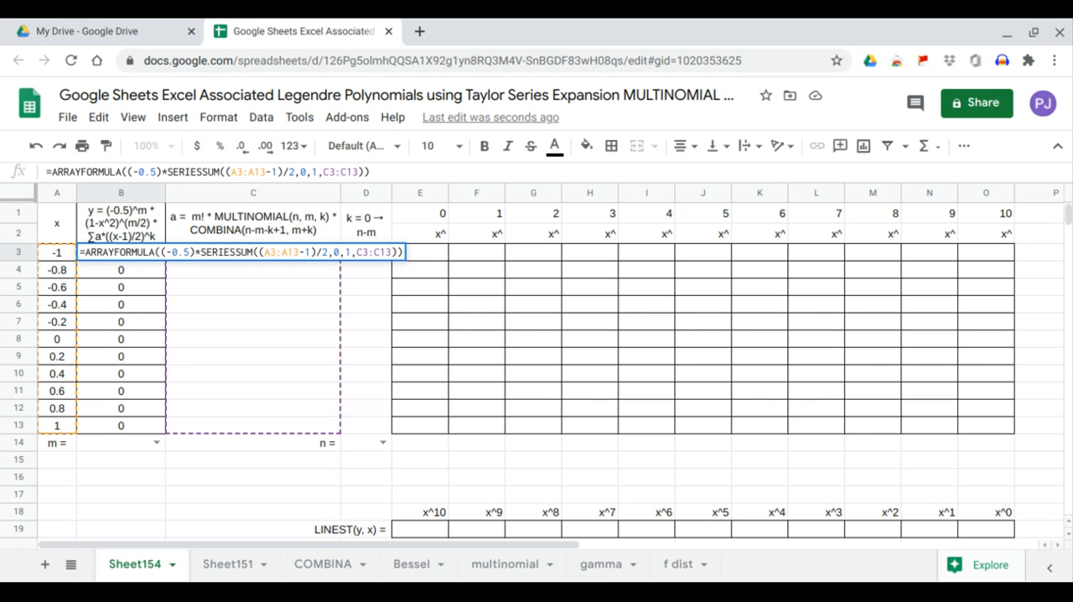
click(112, 442)
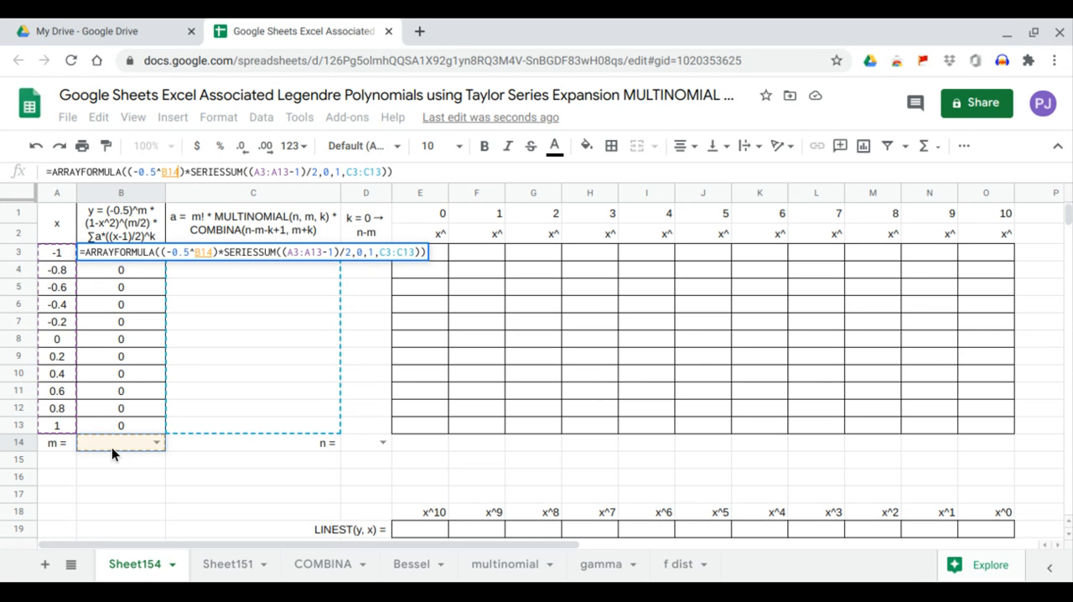
Start a second factor before SERIESSUM in the B3 formula with the base (1-A3:A13^2) and a power operator.
click(185, 173)
text(*)
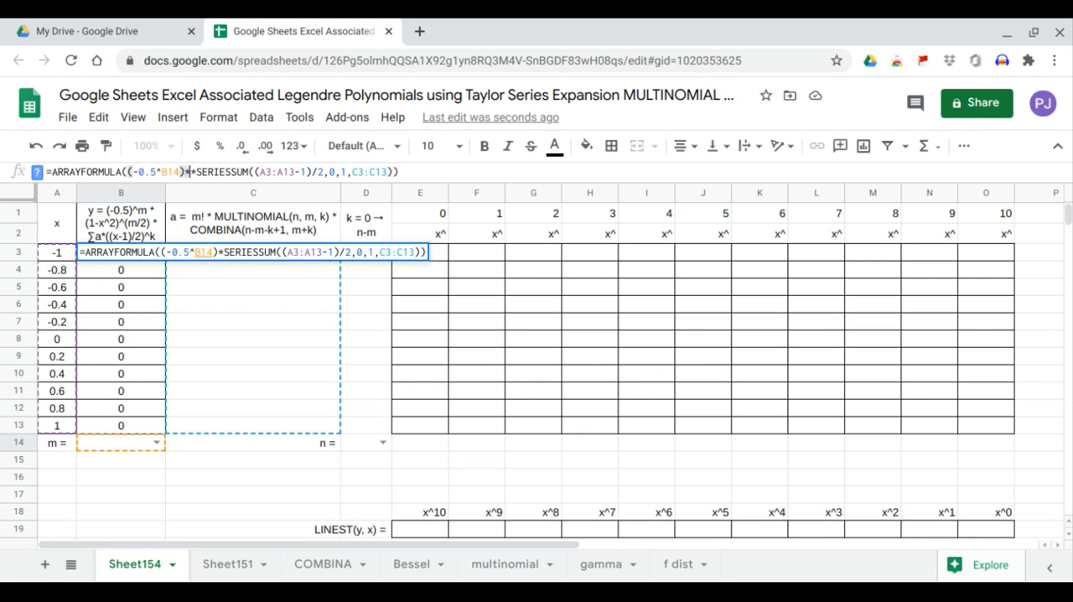
text(()
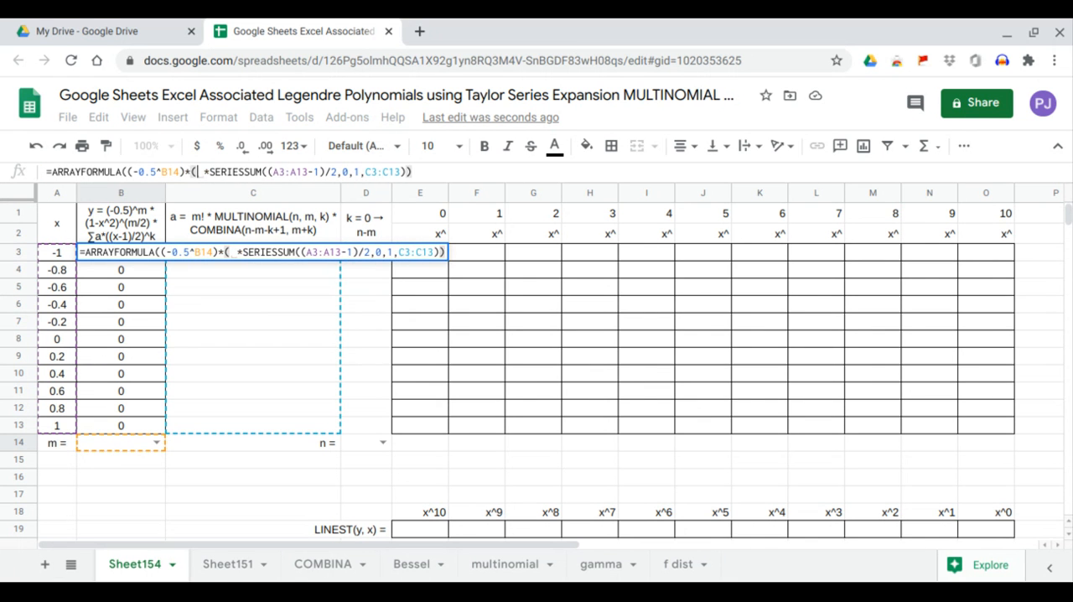
text((1)
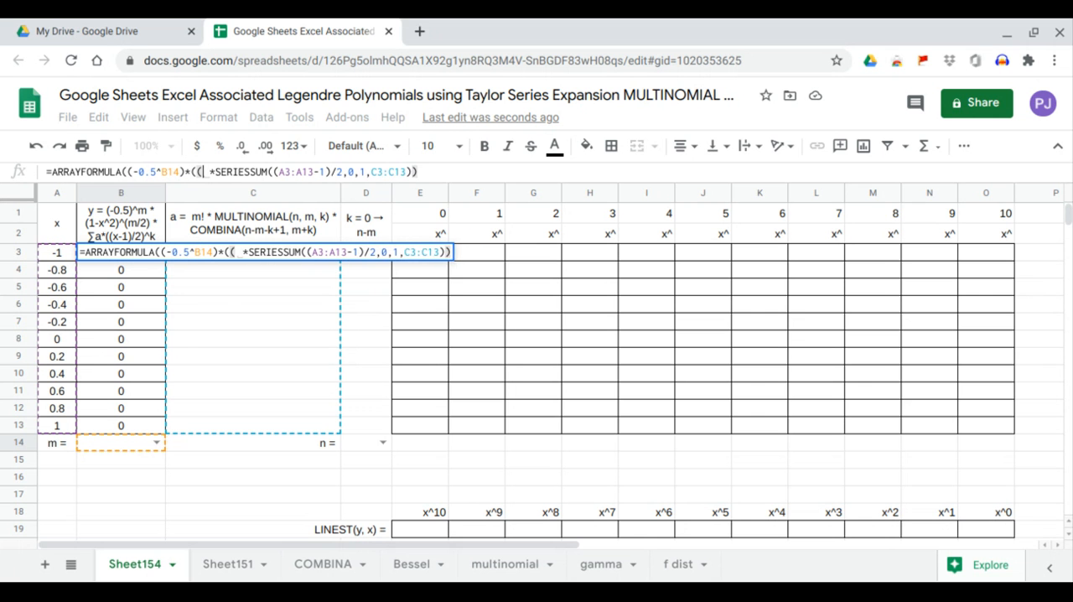
text(-x)
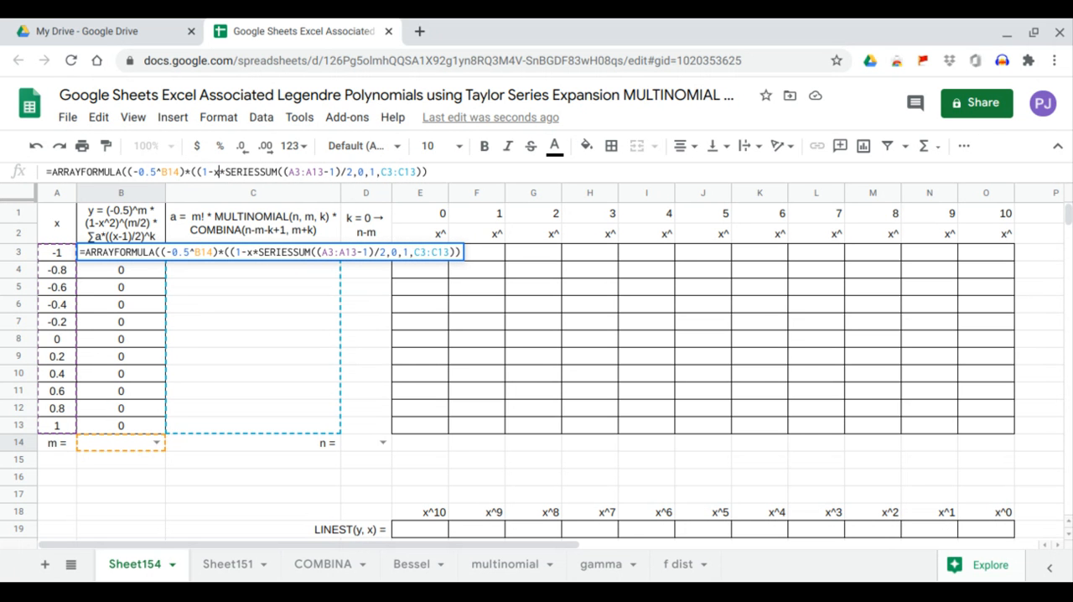
key(BackSpace)
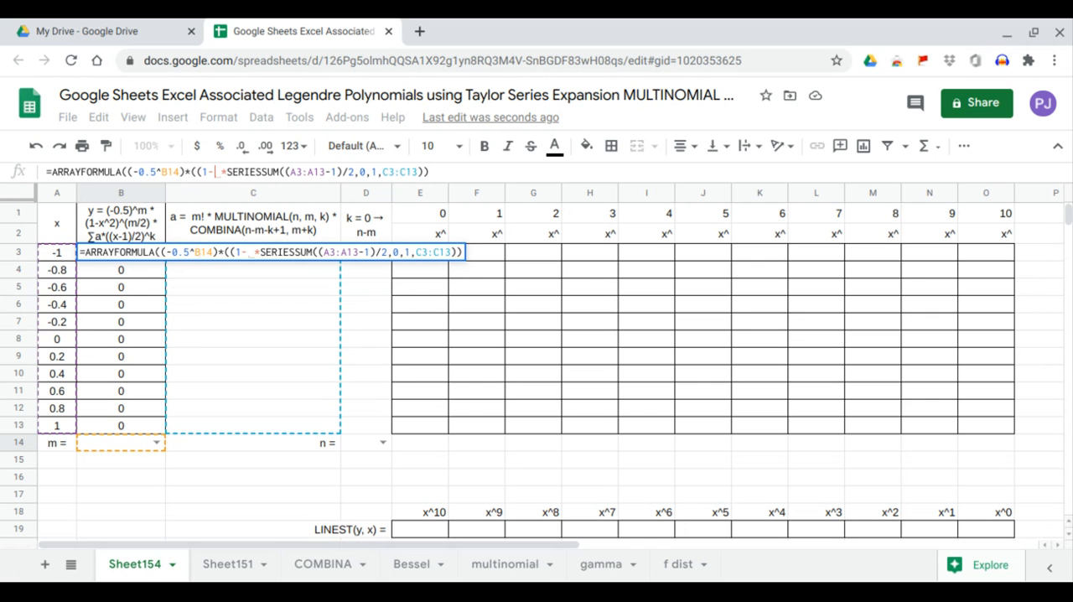
click(64, 254)
drag(63, 254, 54, 425)
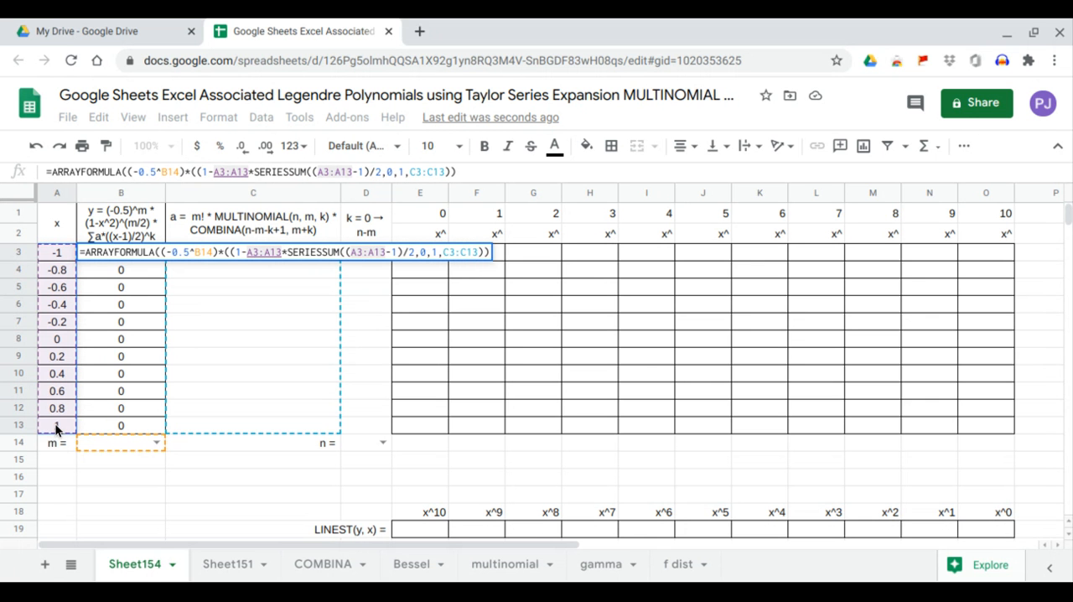
text(^2)
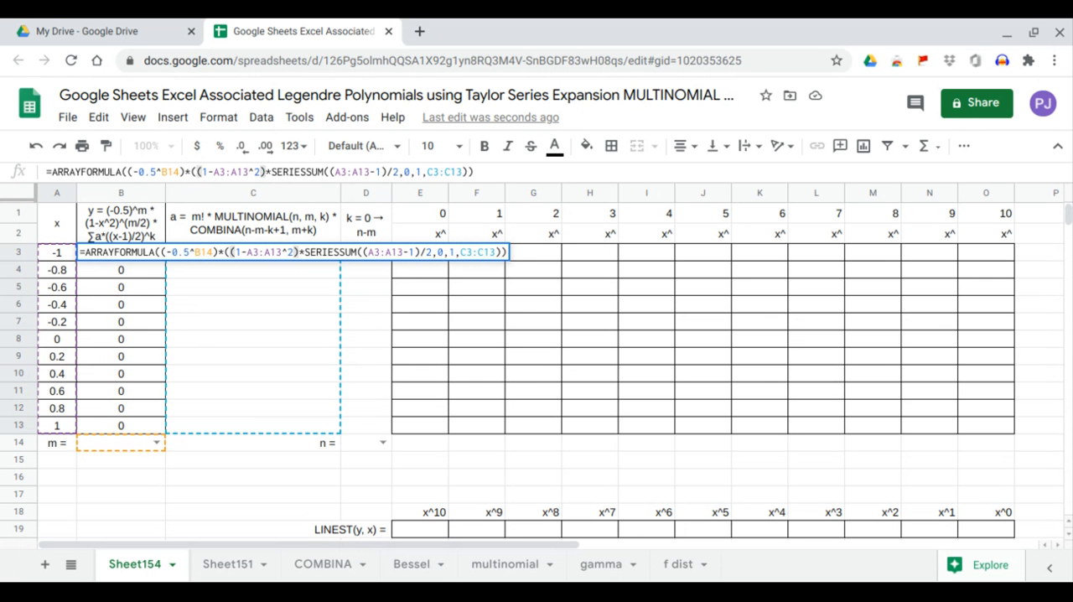
text()^)
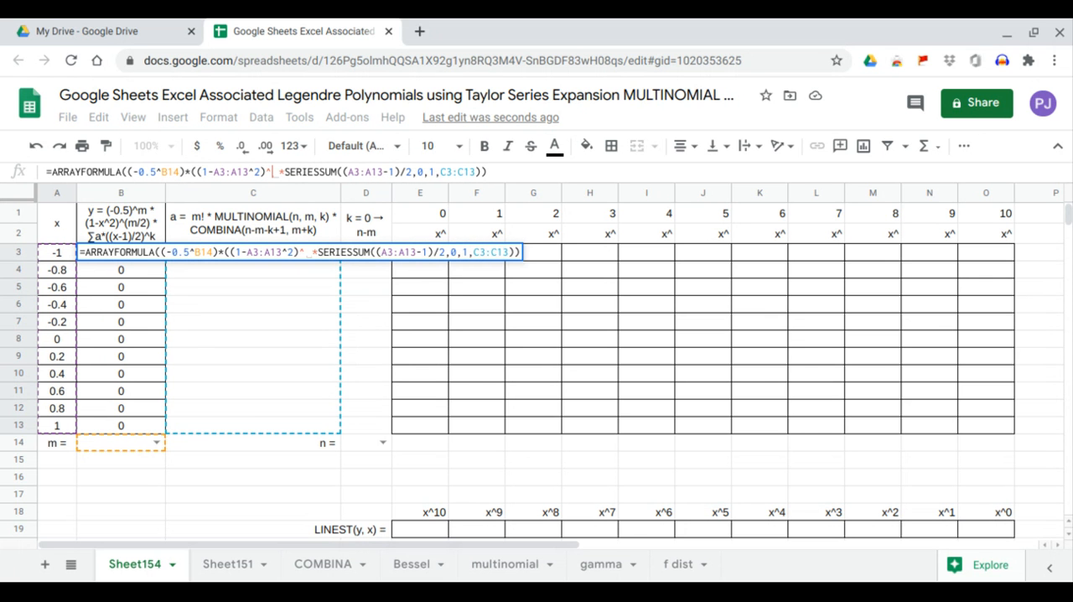
text(())
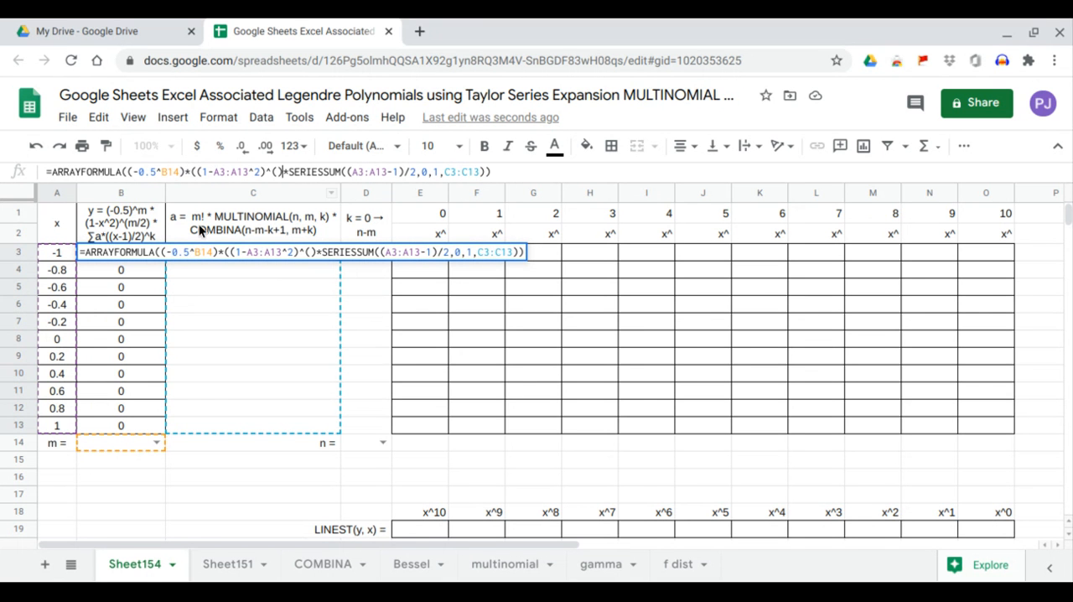
Give the (1-A3:A13^2) term the exponent (B14/2), close the factor and enter the B3 formula.
key(Left)
click(108, 441)
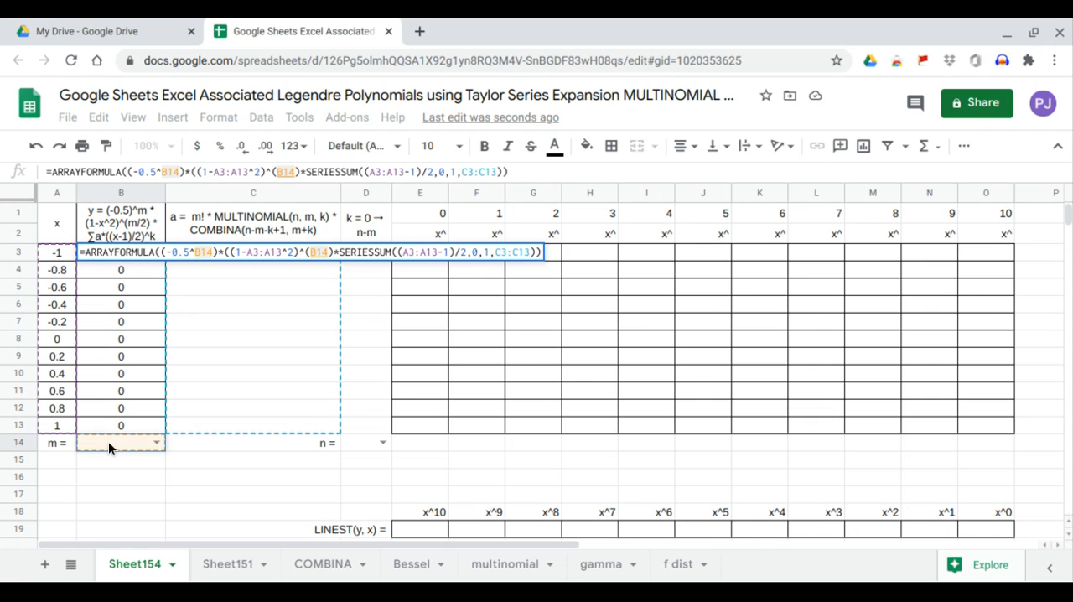
text(/2)
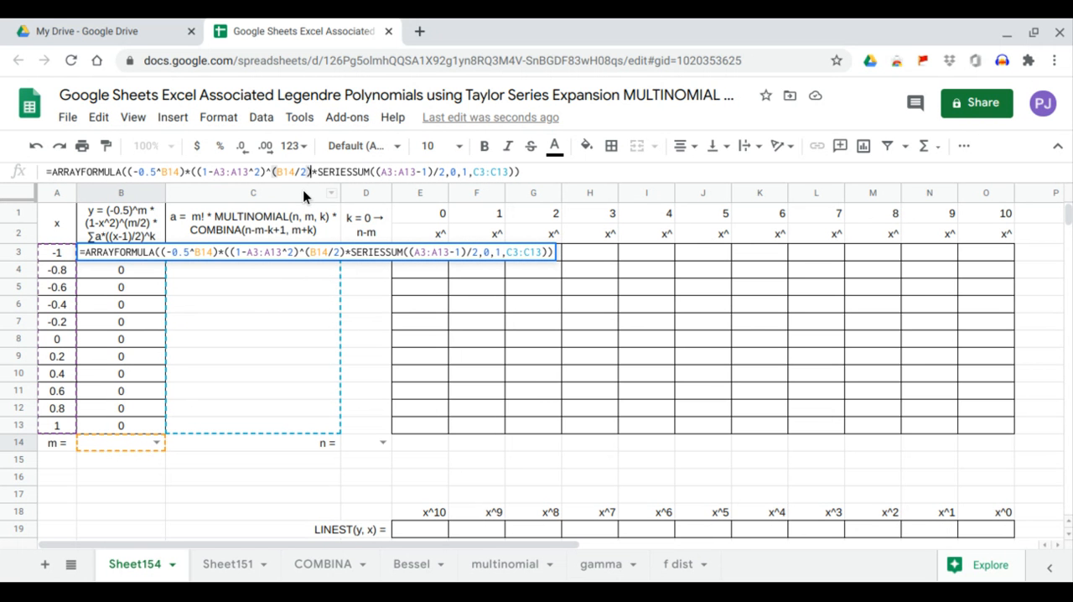
text())
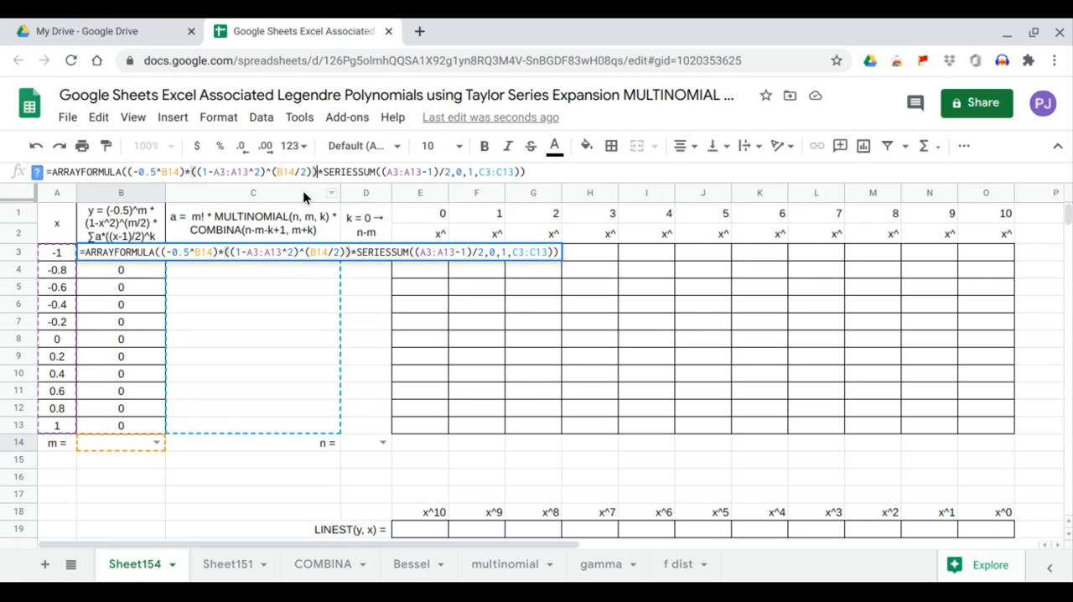
click(531, 171)
key(Return)
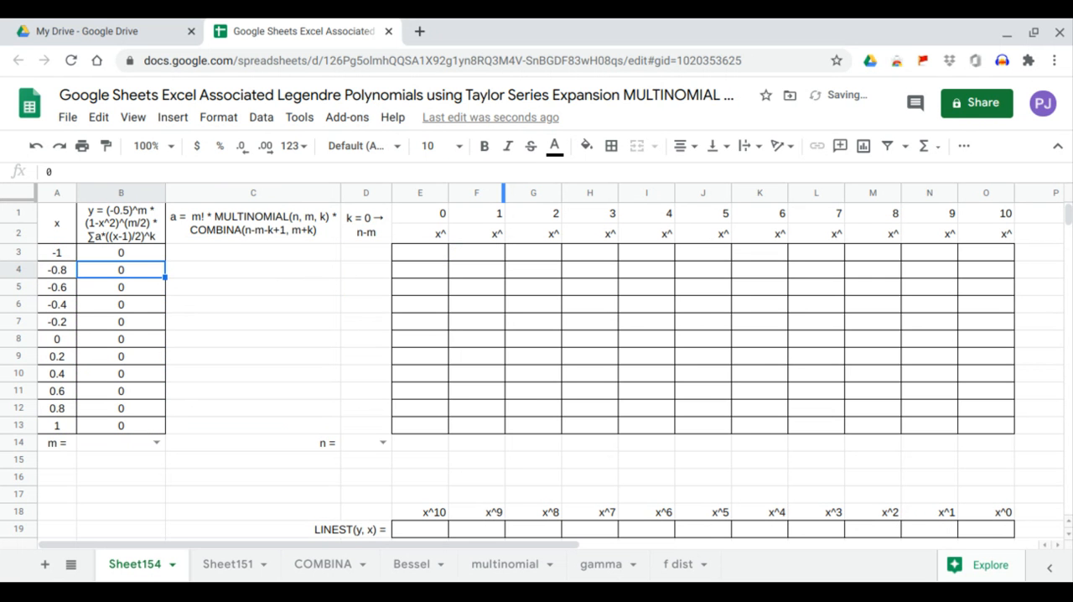
Enter the factorial of m in C3 as =FACT(B14).
click(239, 251)
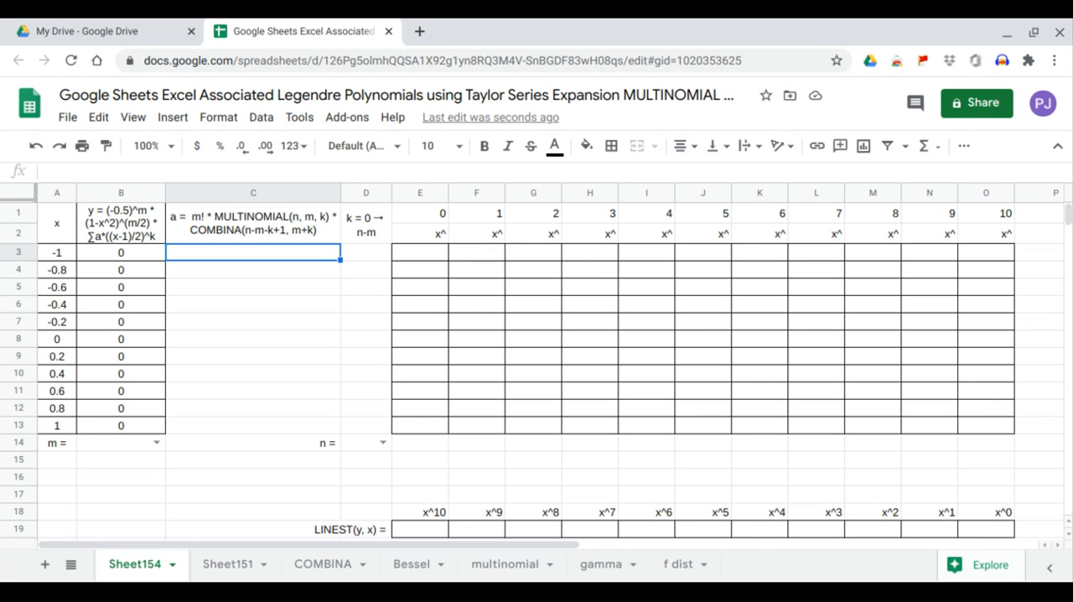
text(=FACT()
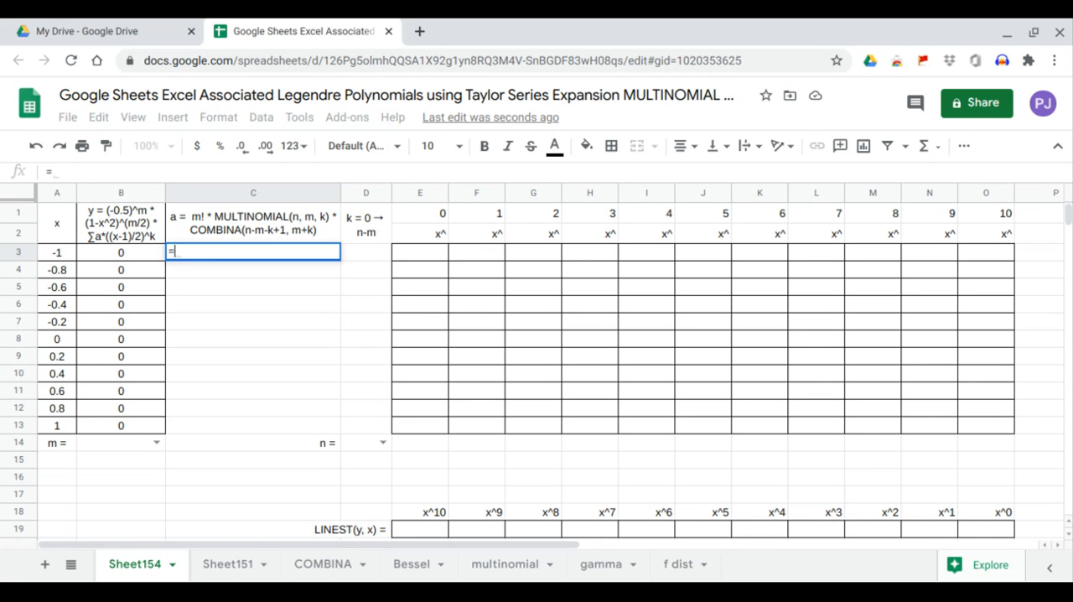
click(118, 443)
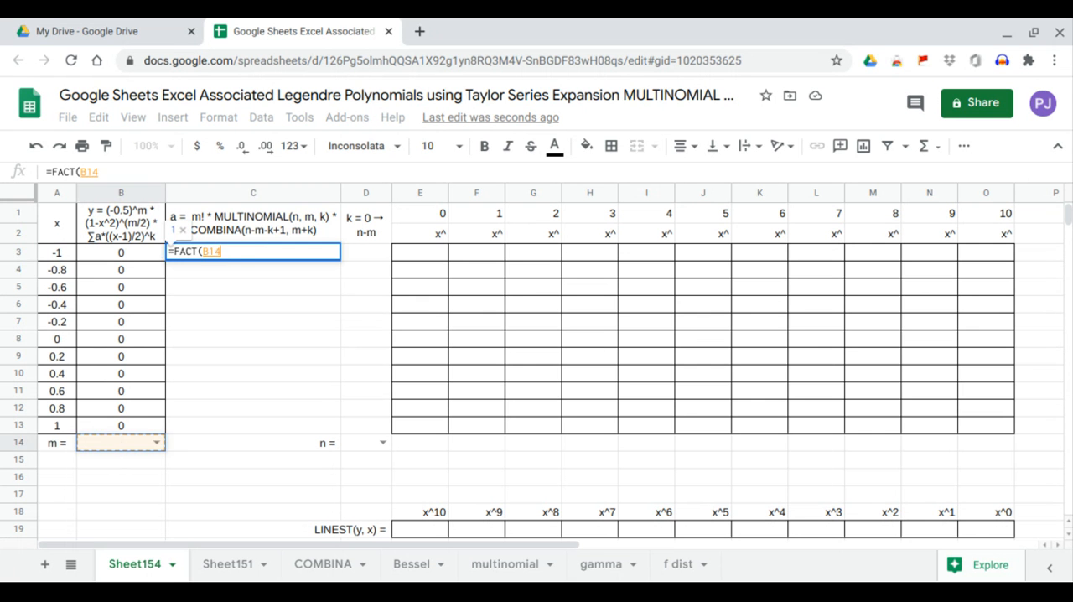
key(Return)
click(219, 243)
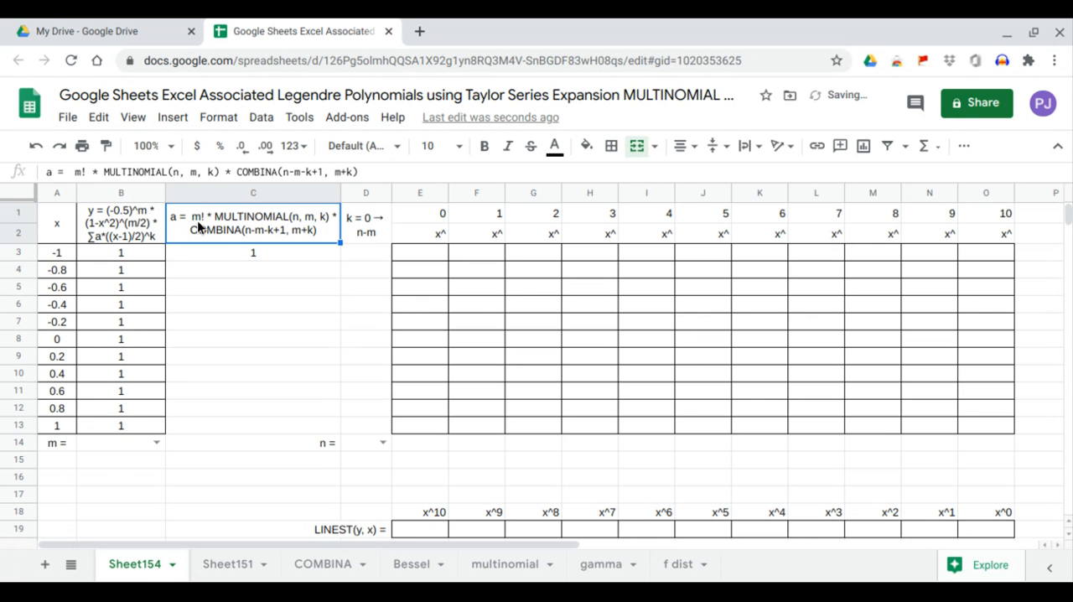
Extend the C3 formula by multiplying FACT(B14) with the MULTINOMIAL function.
click(207, 254)
click(173, 171)
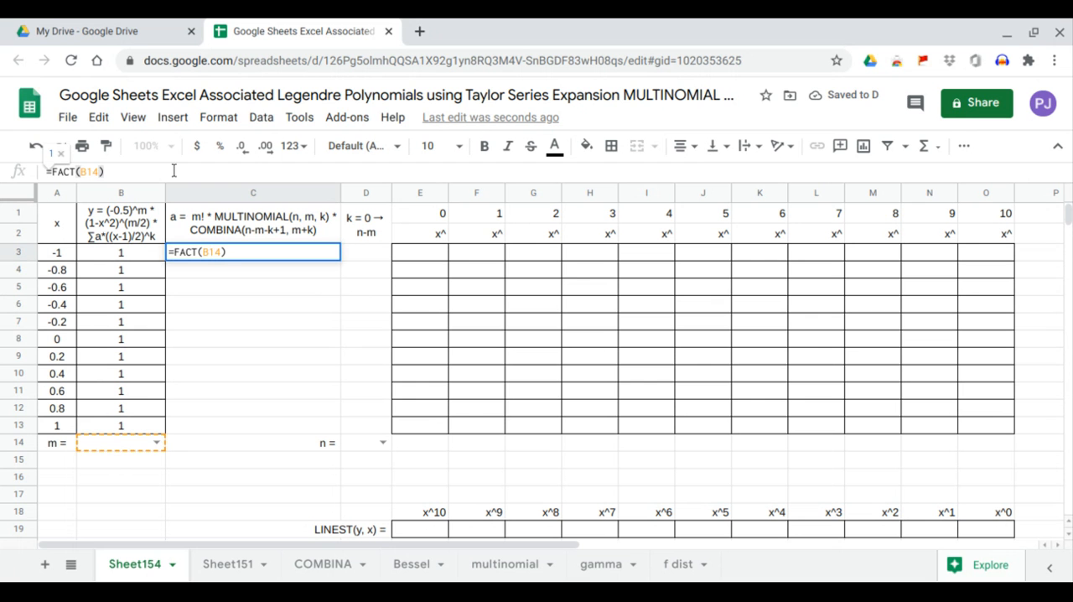
text(*mu)
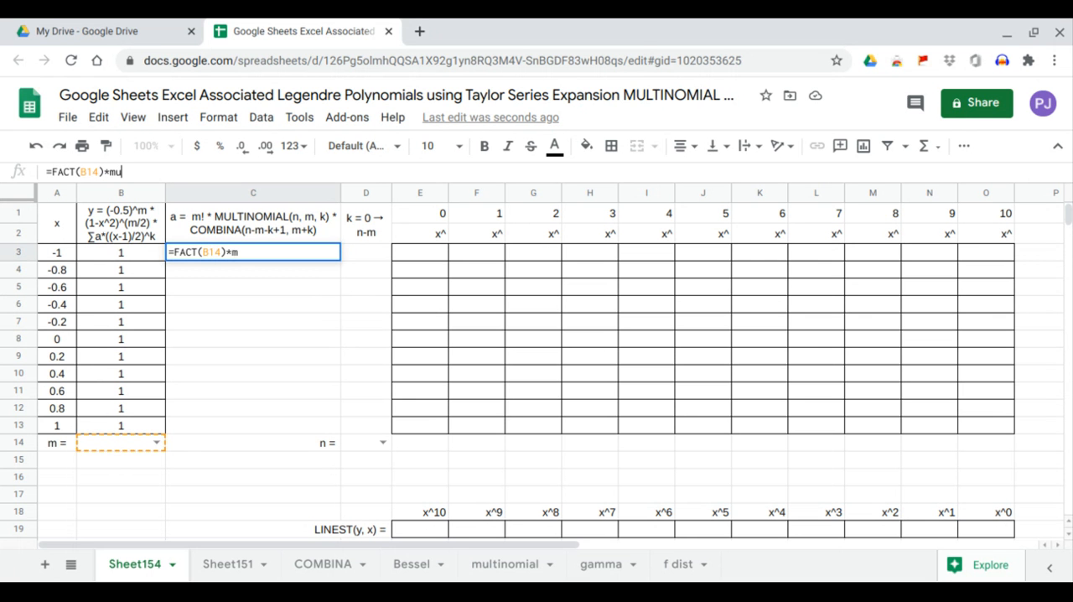
text(ltinomial()
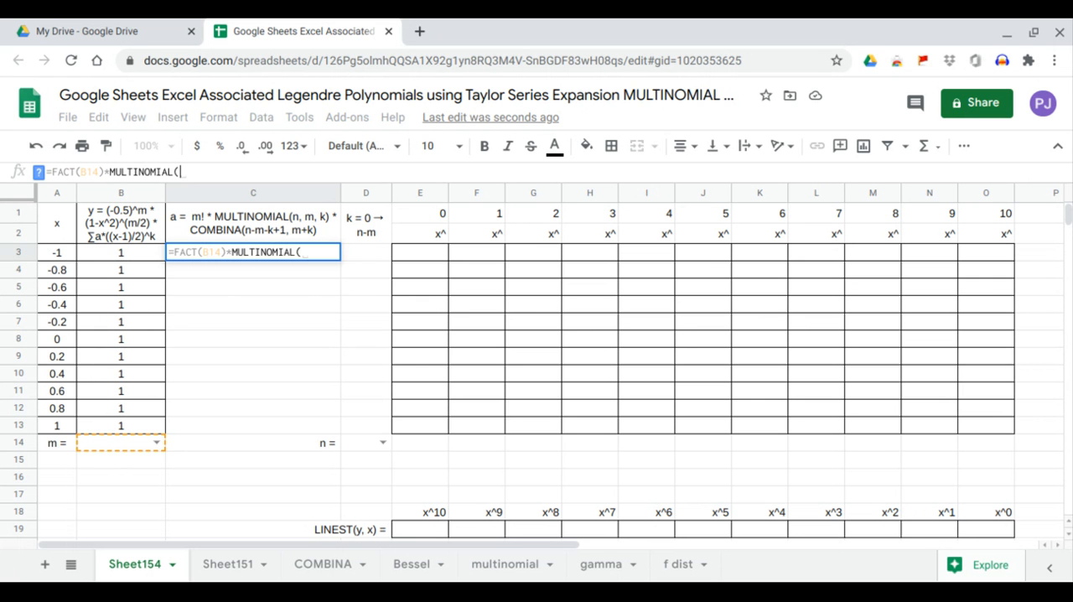
Supply D14, B14 and D3 as the MULTINOMIAL arguments in C3 and enter the formula.
click(350, 444)
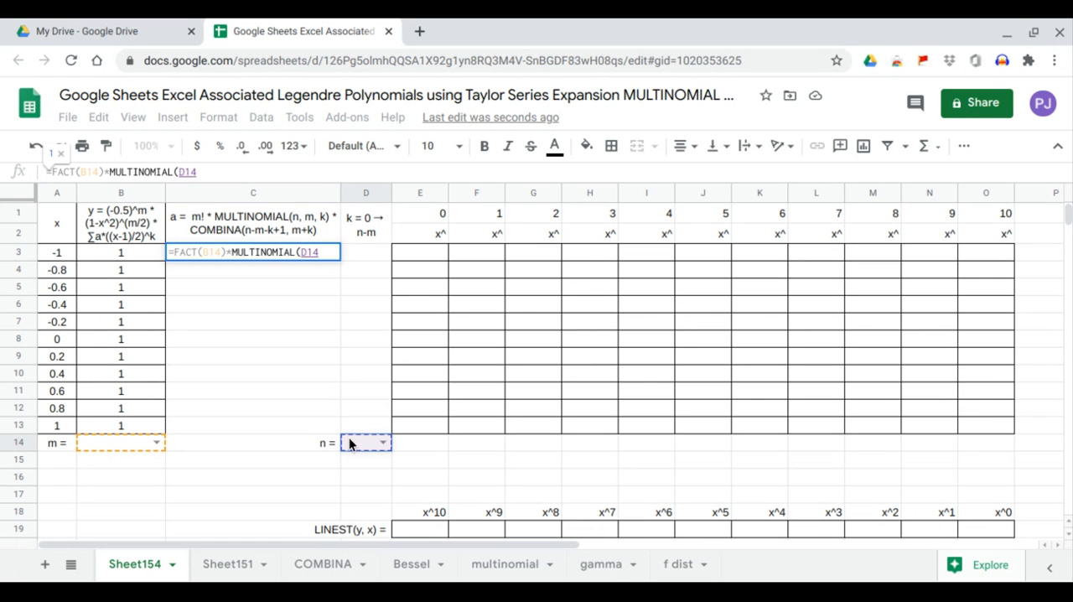
text(,)
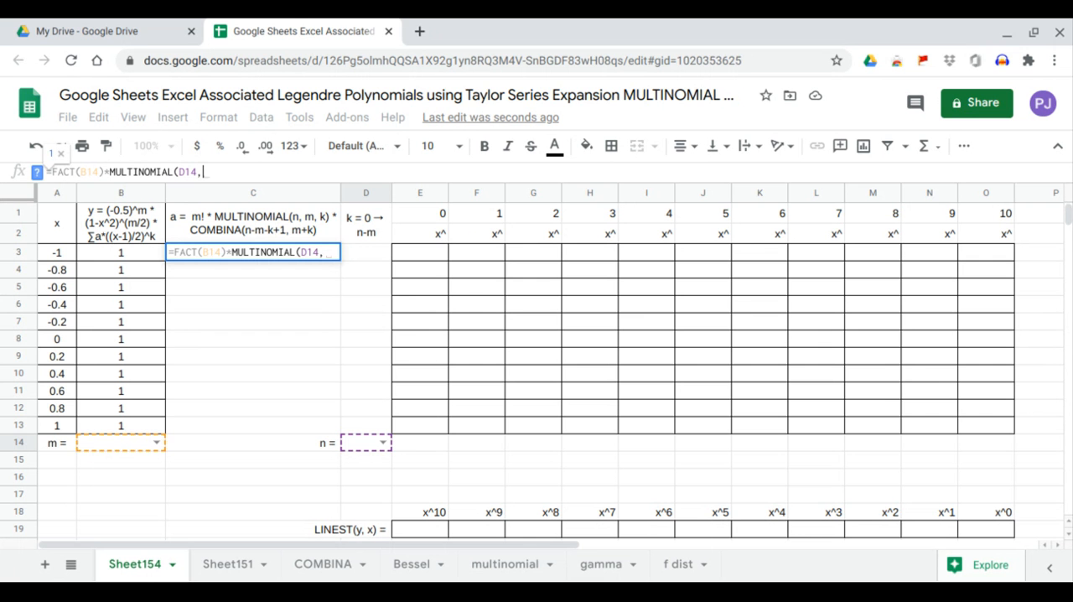
click(107, 445)
text(,)
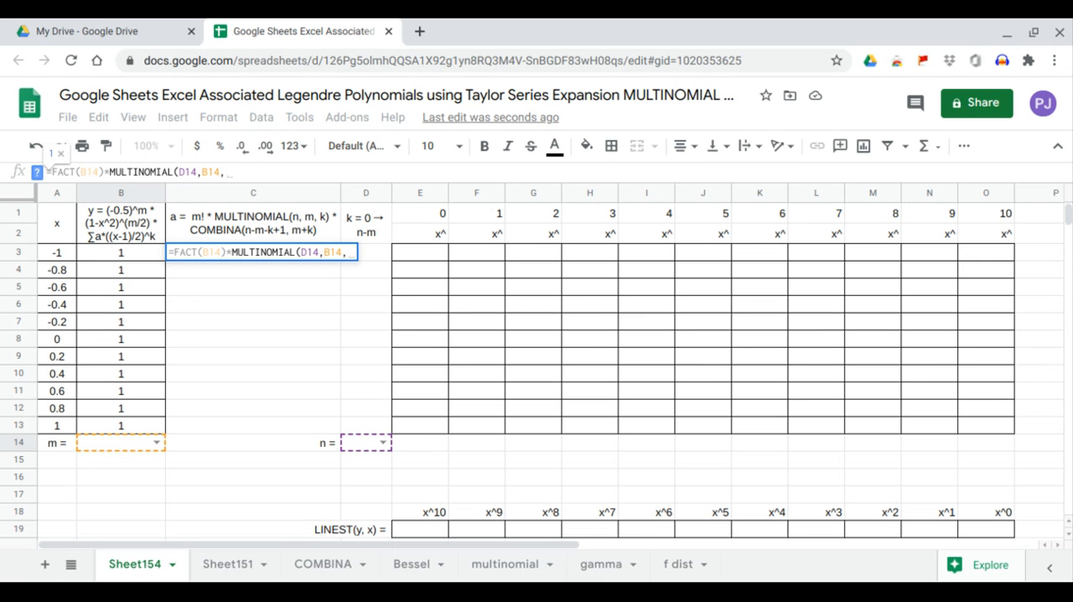
click(373, 252)
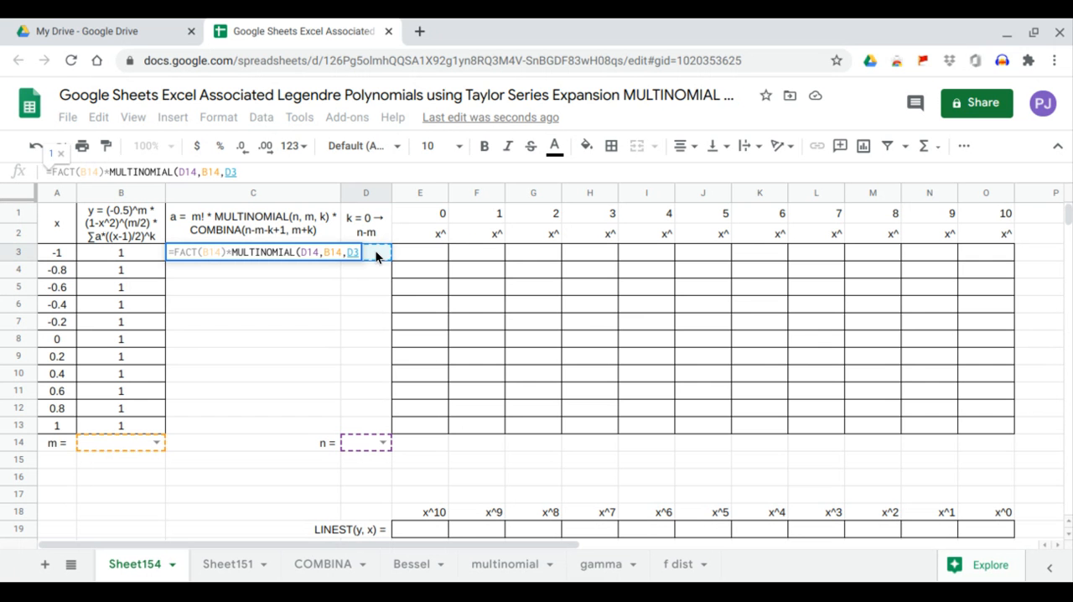
text())
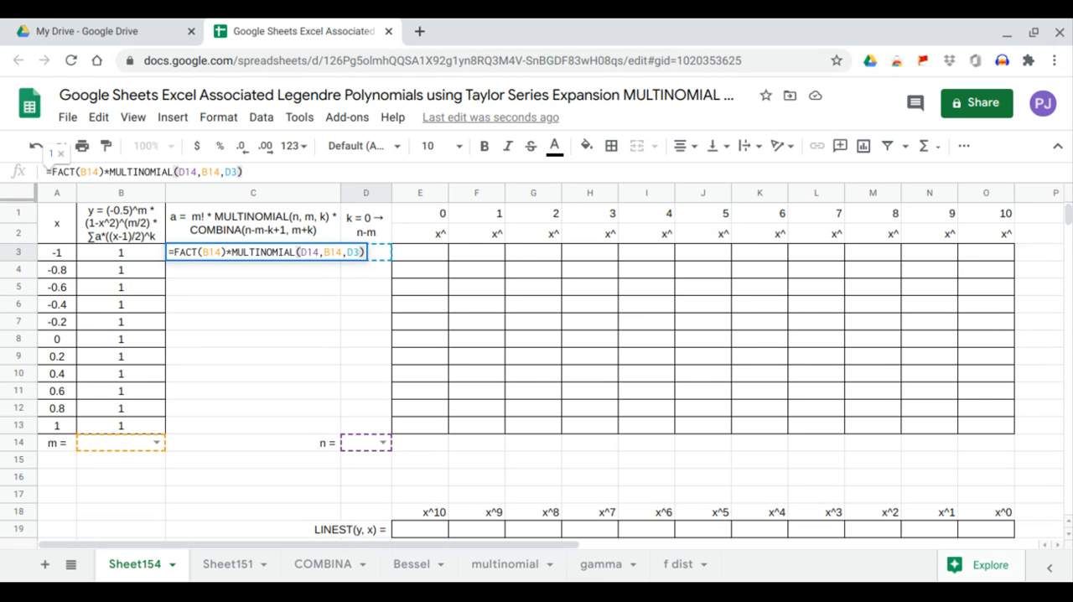
key(Return)
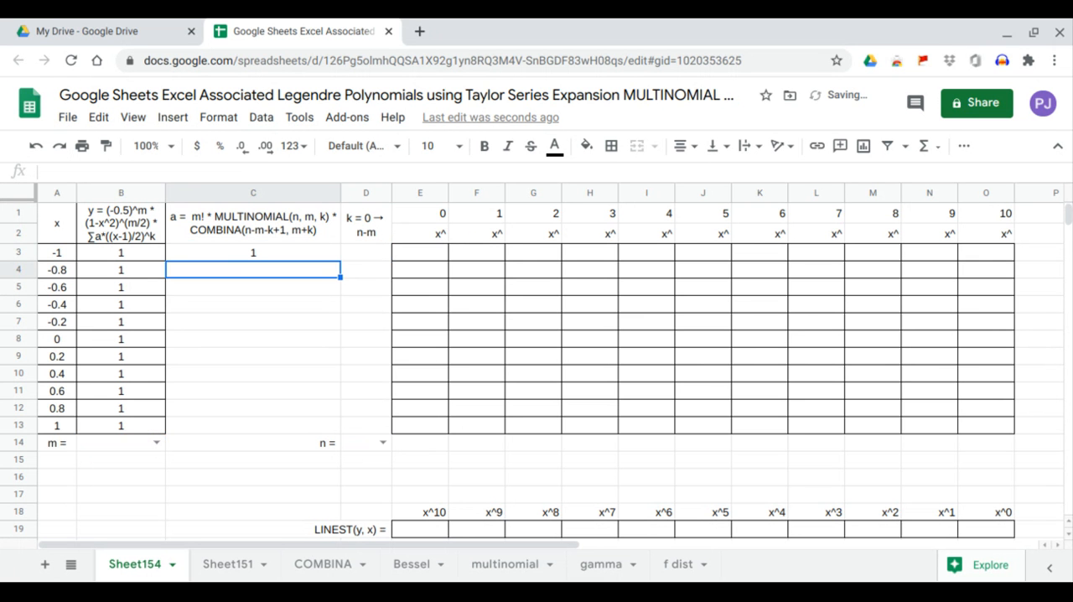
Extend the C3 formula by multiplying it with the COMBINA function, opening its argument list.
click(241, 260)
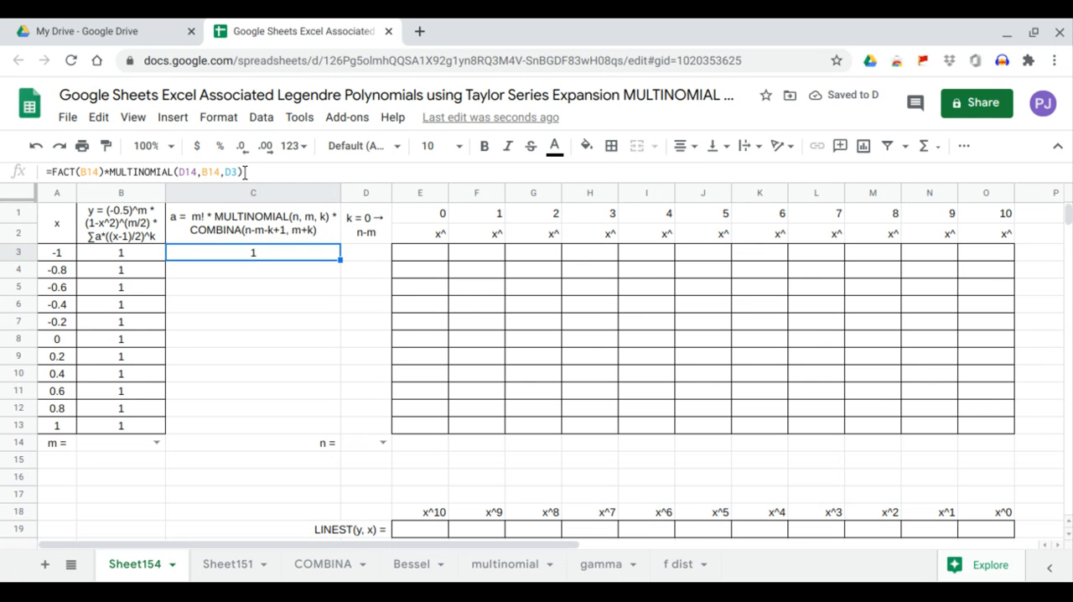
click(243, 172)
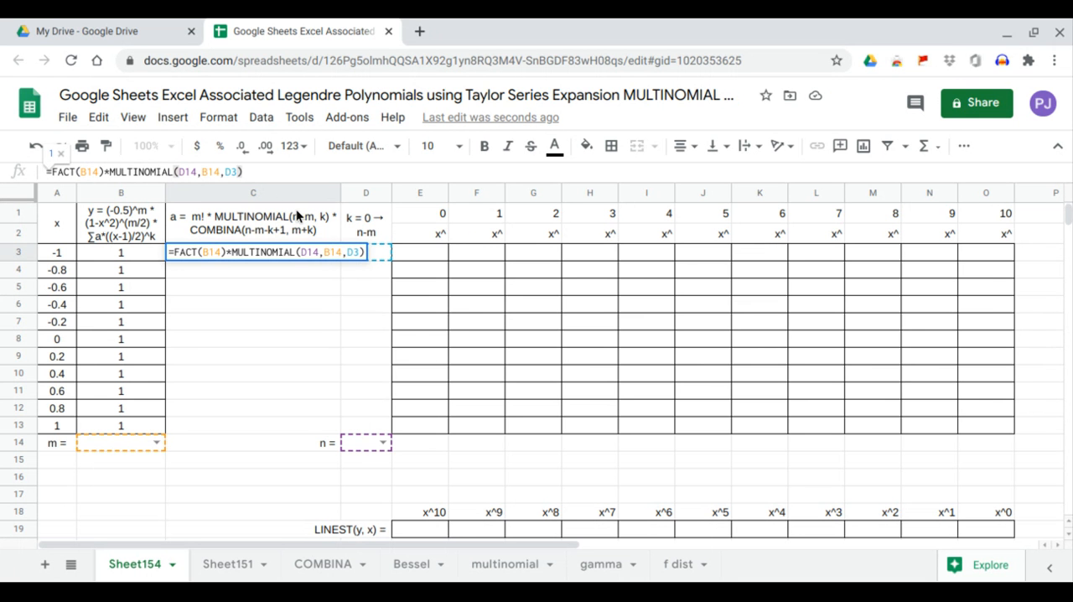
text(*)
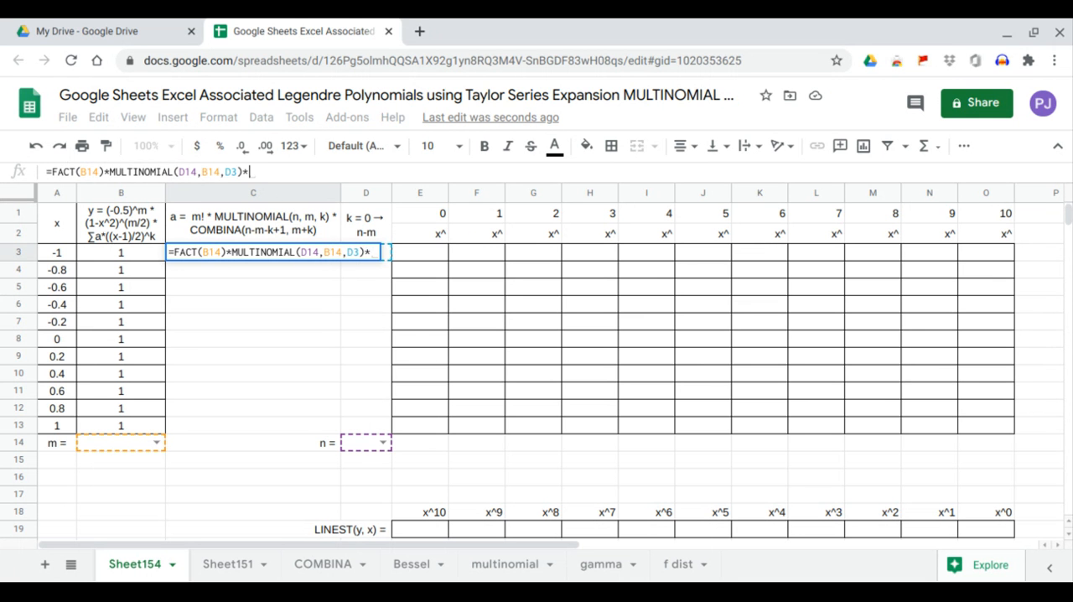
text(combi)
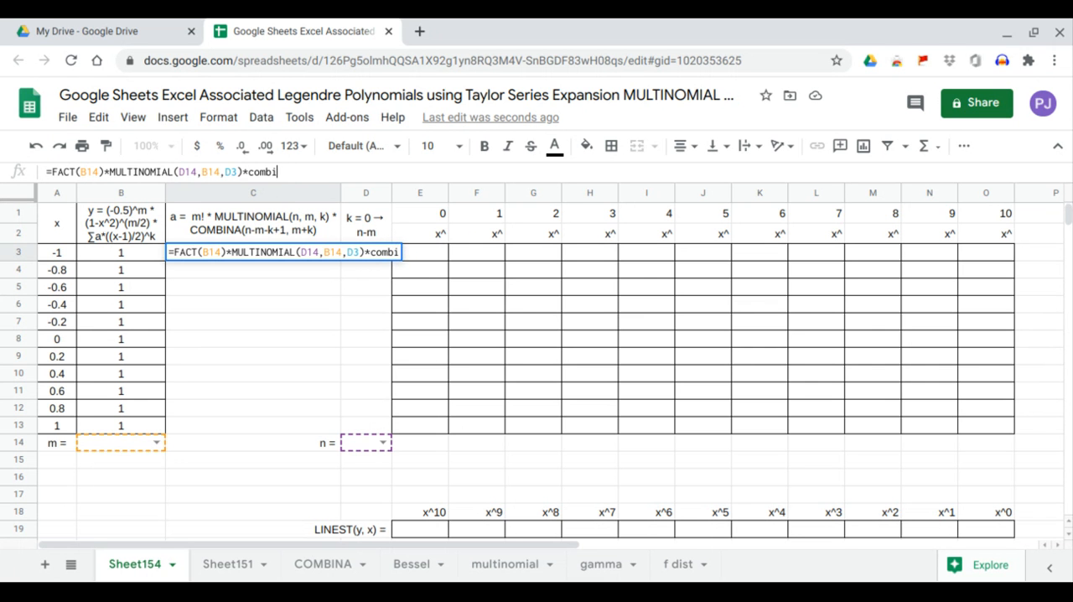
text(na()
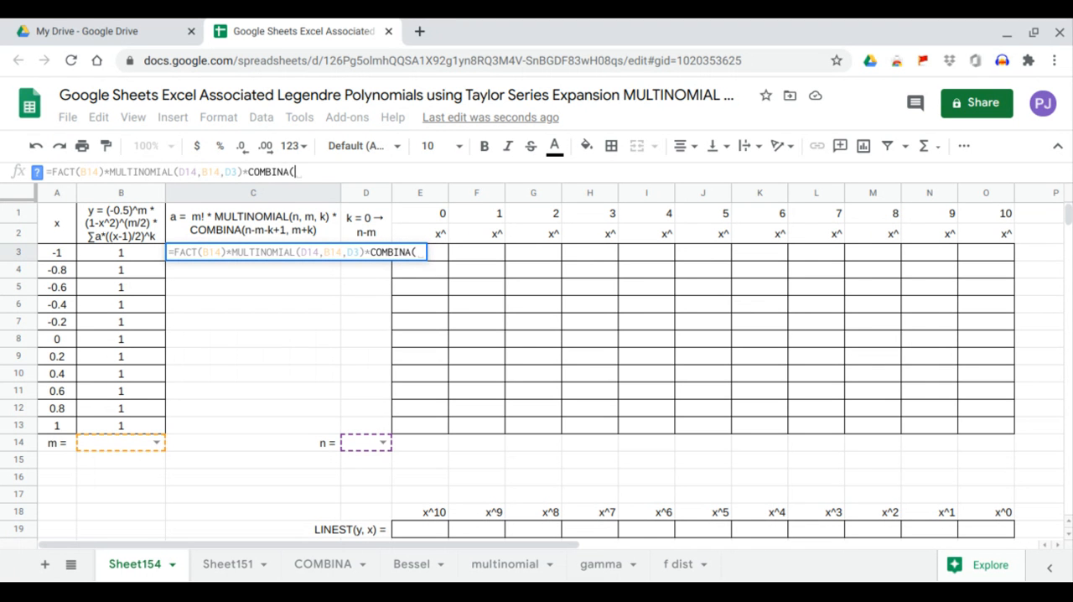
Supply D14-B14-D3+1 as the first COMBINA argument in the C3 formula.
click(357, 439)
text(-)
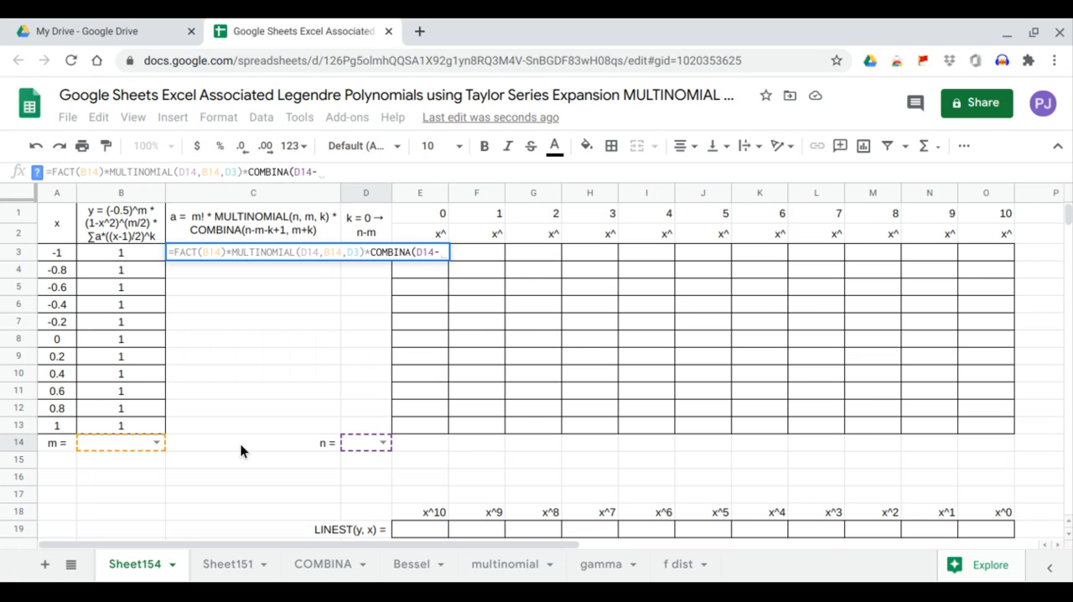
click(127, 442)
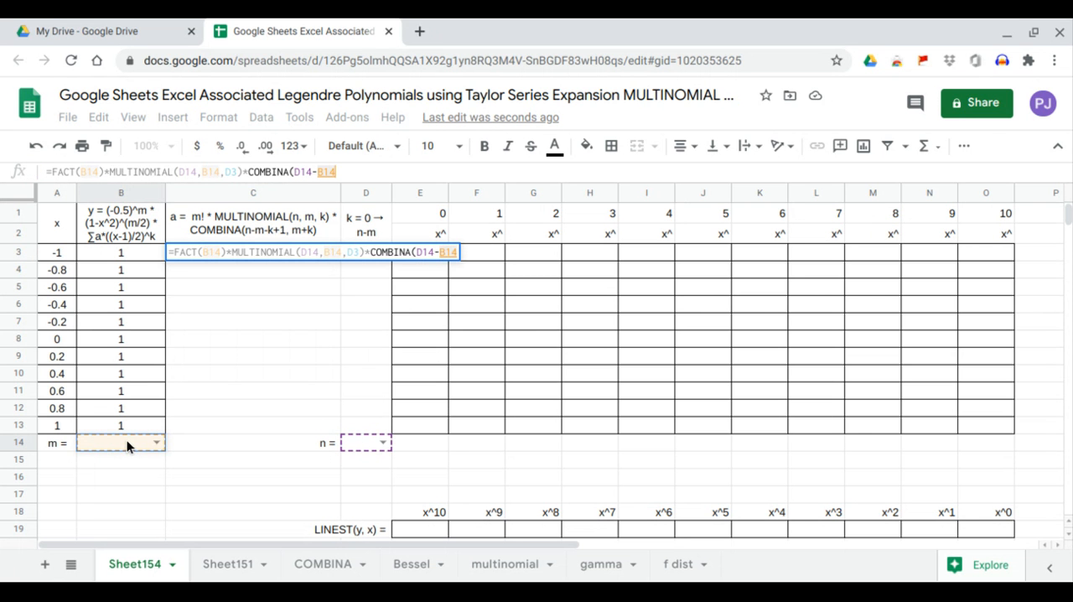
text(-)
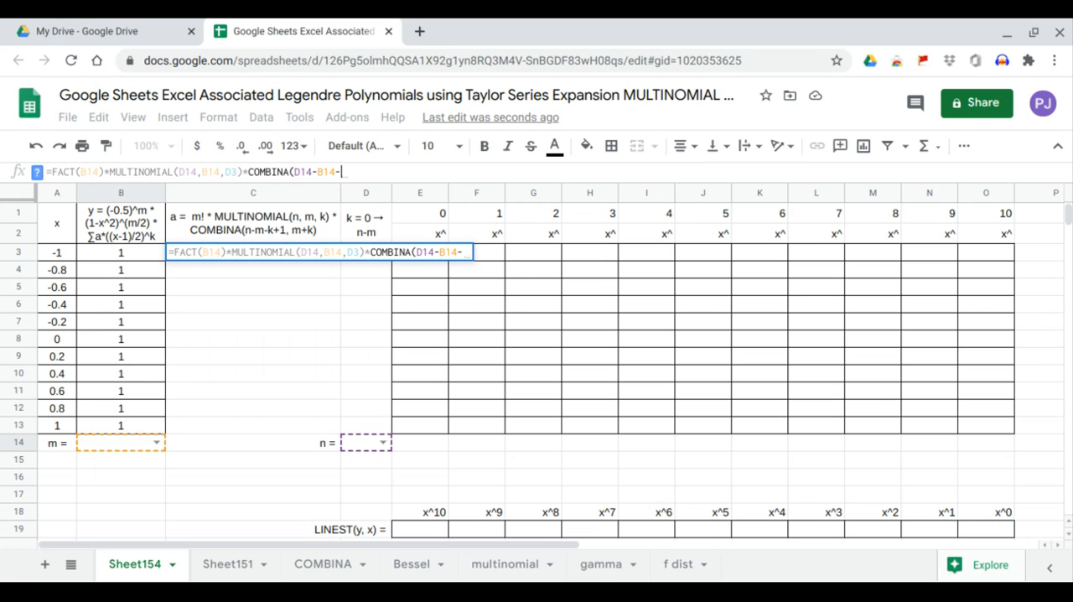
text(D)
text(3)
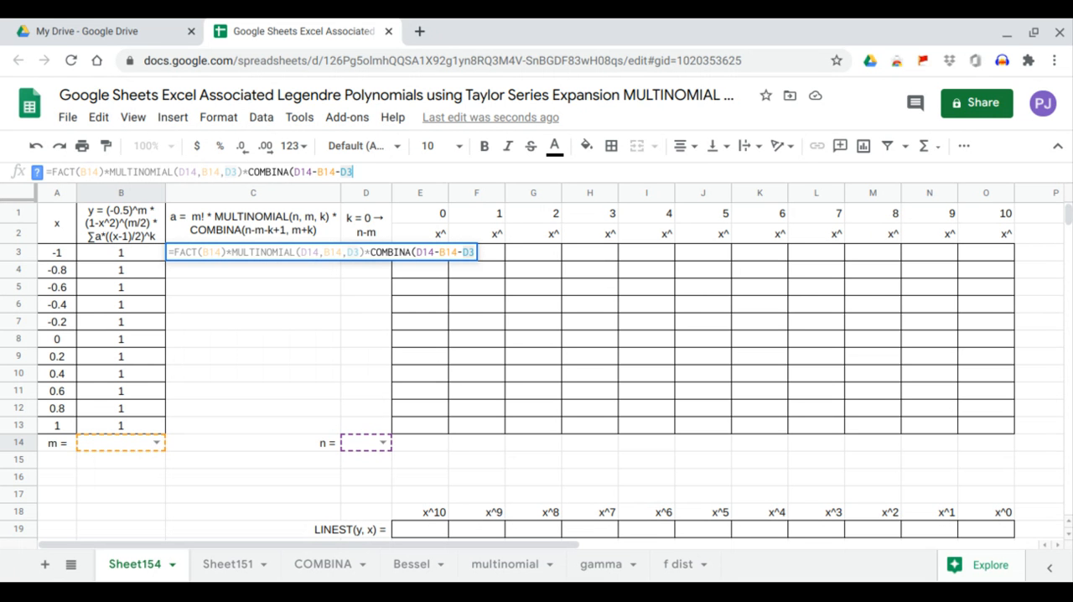
text(+1,)
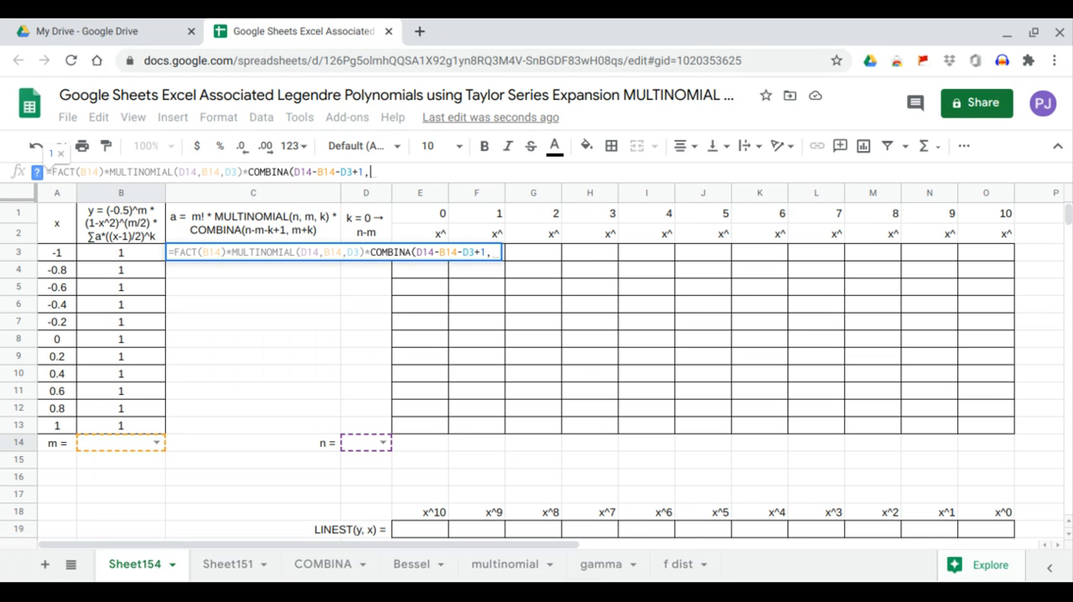
Supply B14+D3 as the second COMBINA argument, close the function and enter the C3 formula.
click(114, 444)
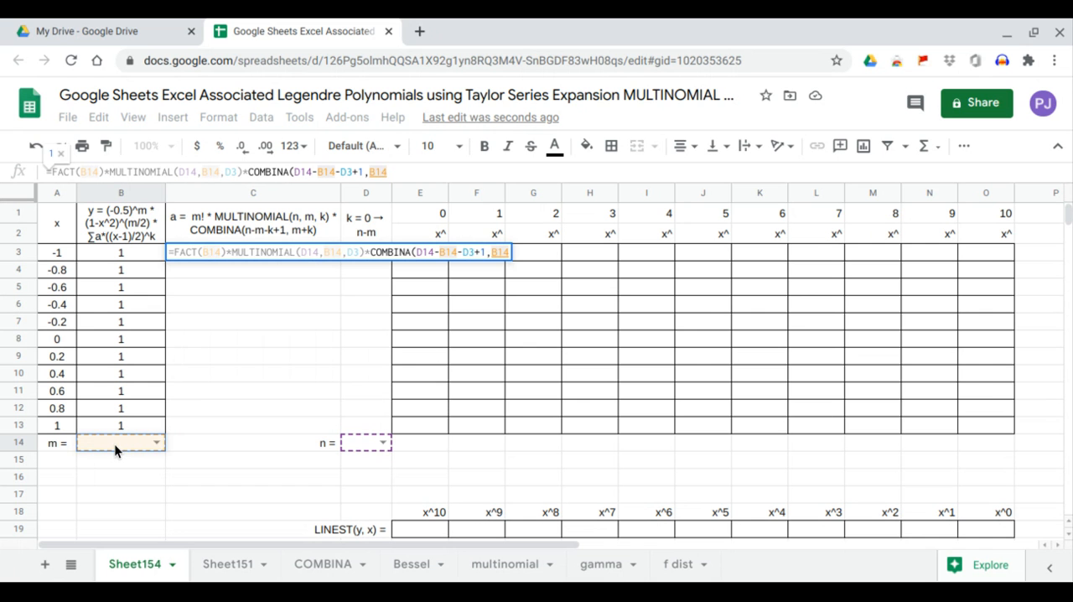
text(+)
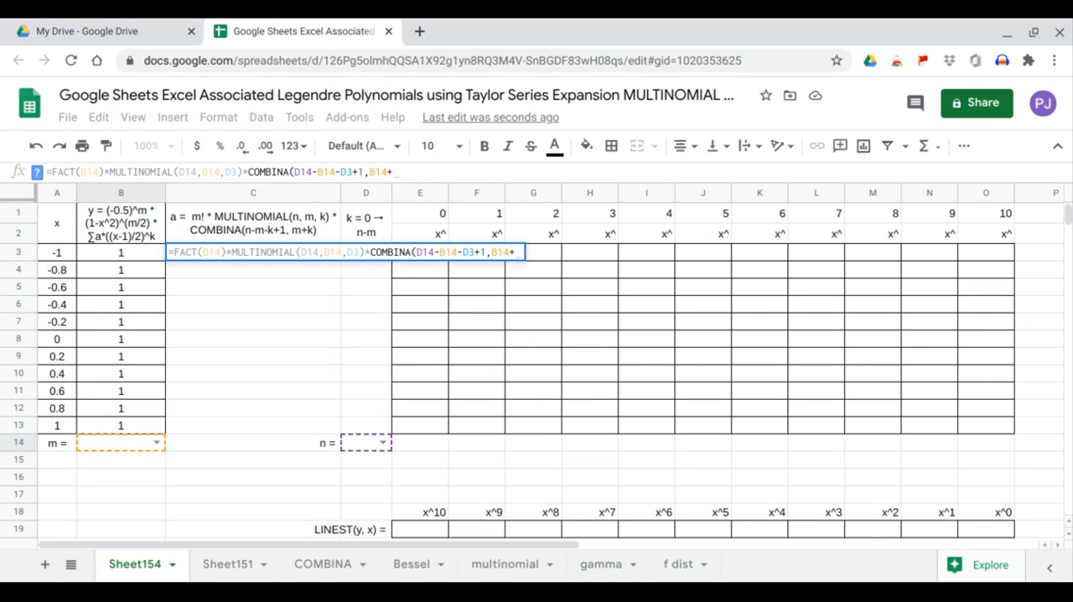
text(D3))
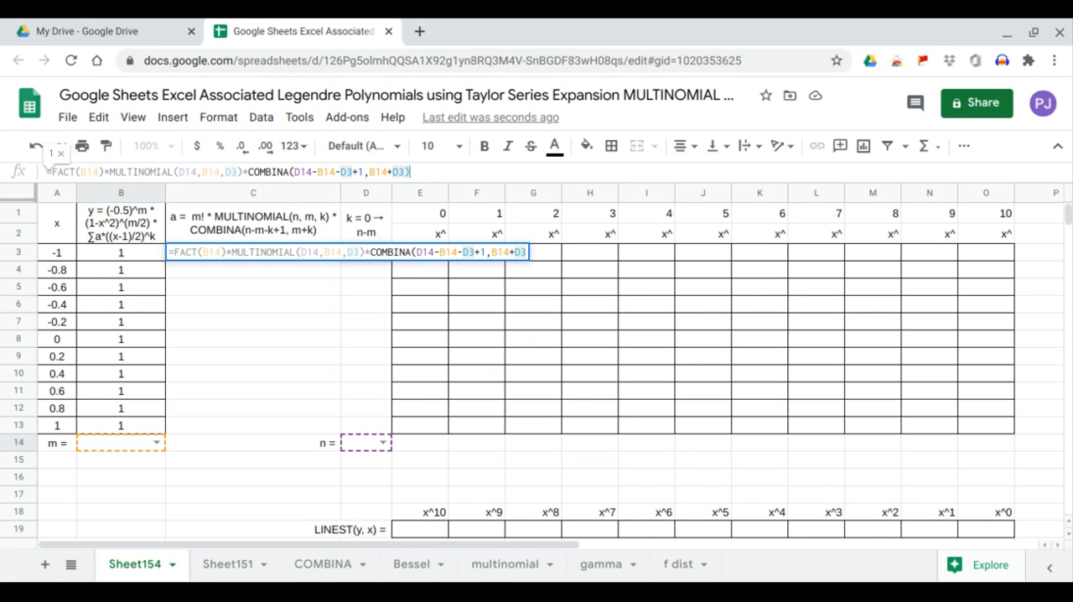
key(Return)
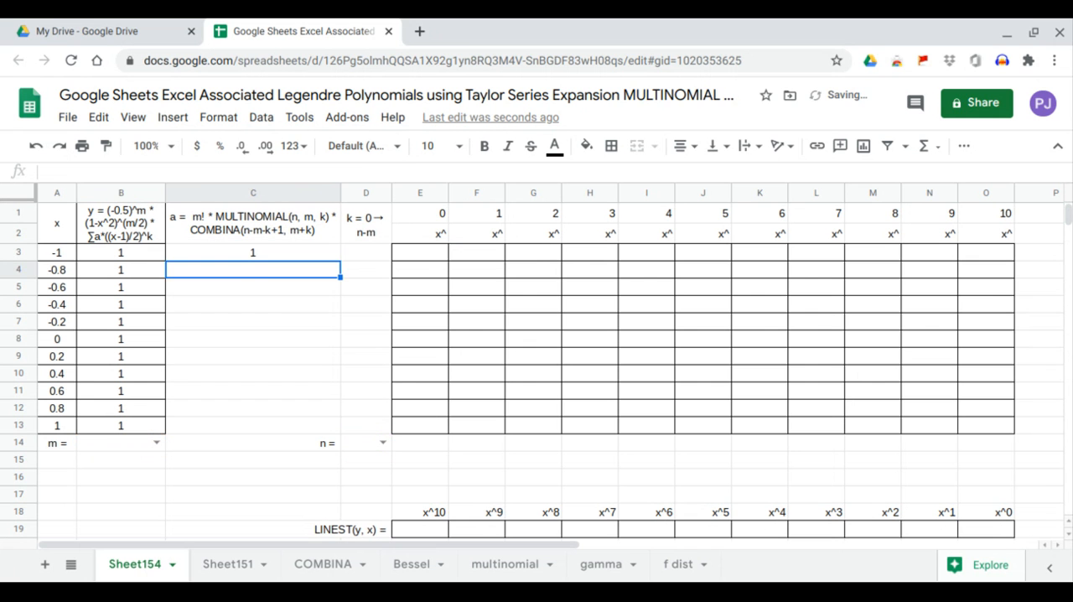
Lock the row of all four B14 references in the C3 formula, making each B$14.
click(264, 255)
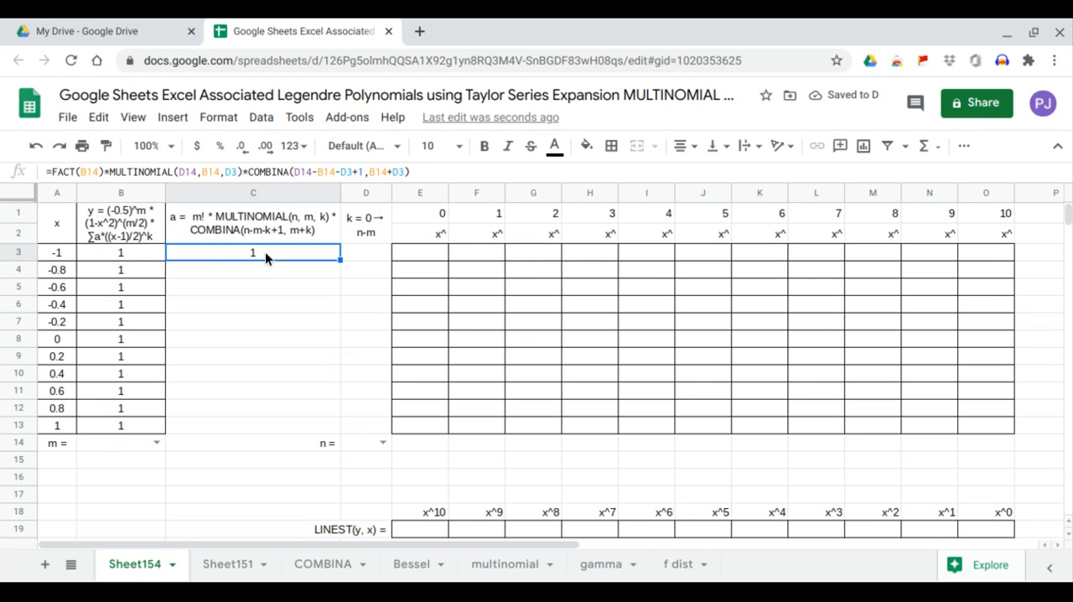
click(88, 172)
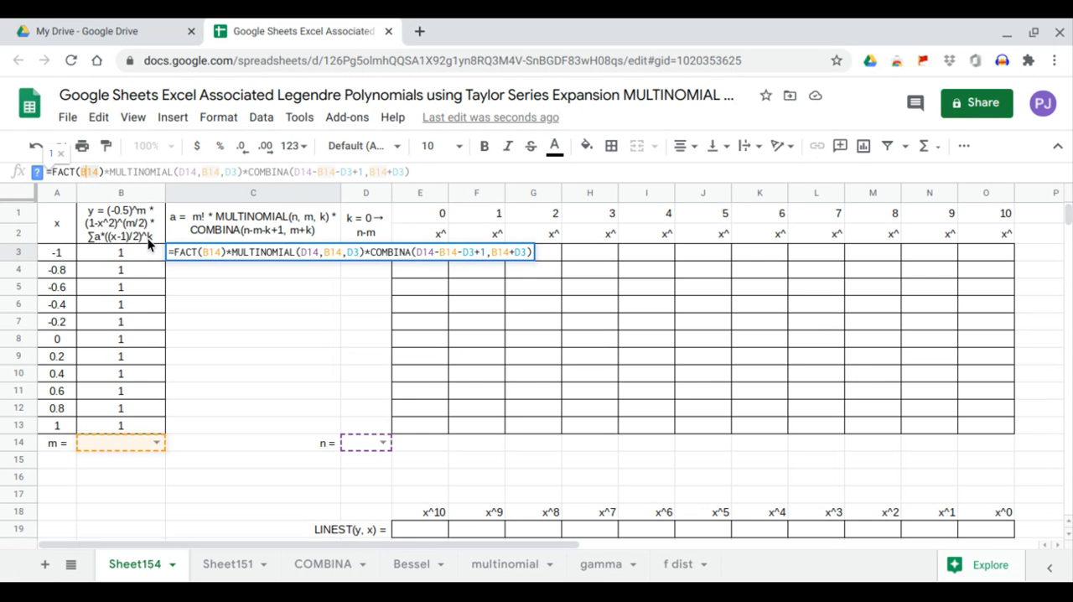
text($)
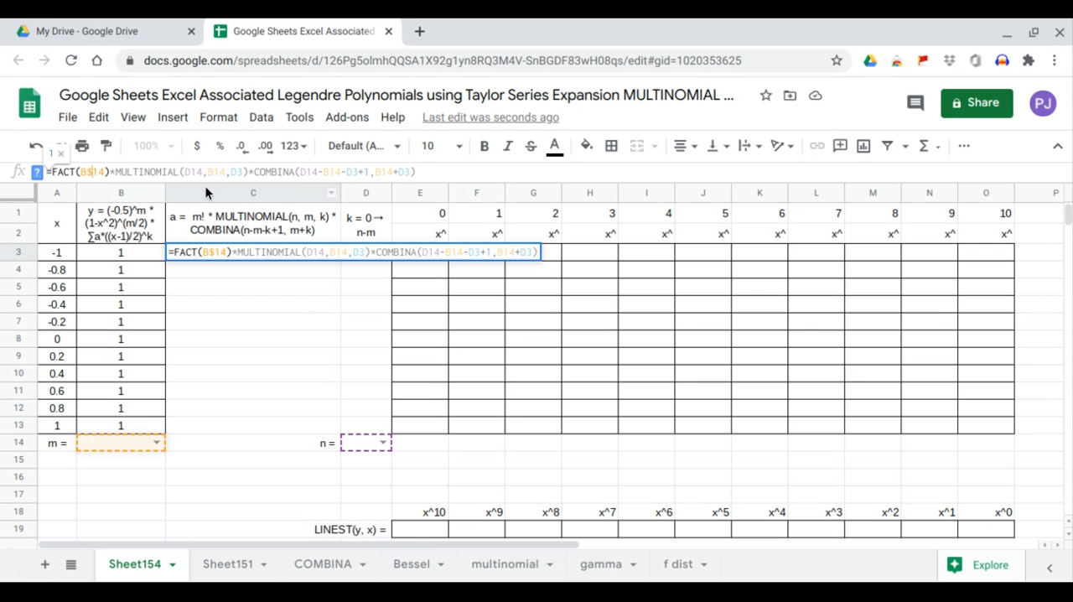
click(213, 172)
text($)
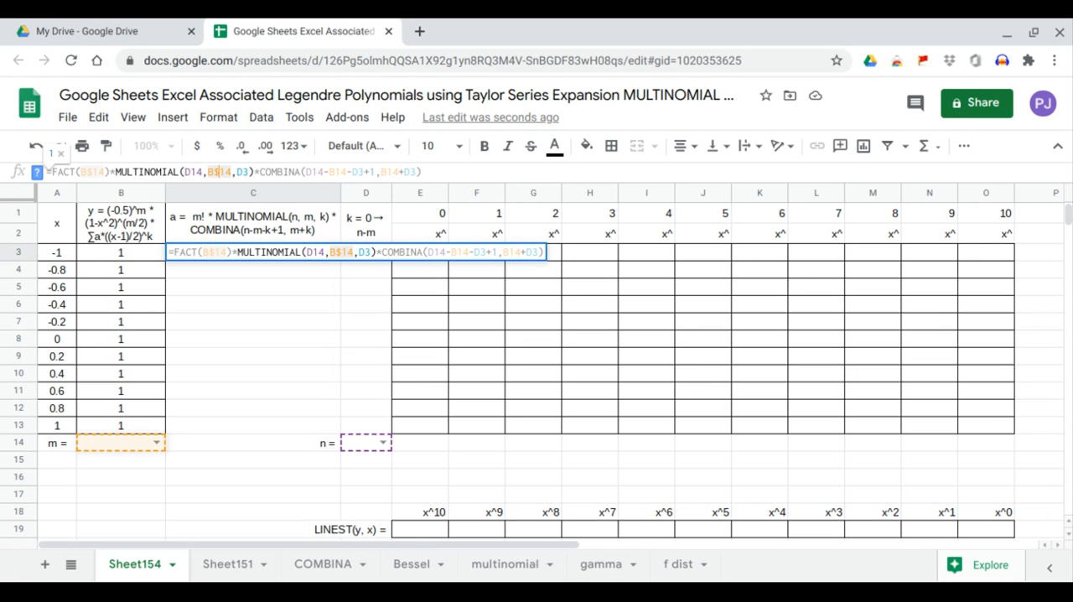
click(333, 172)
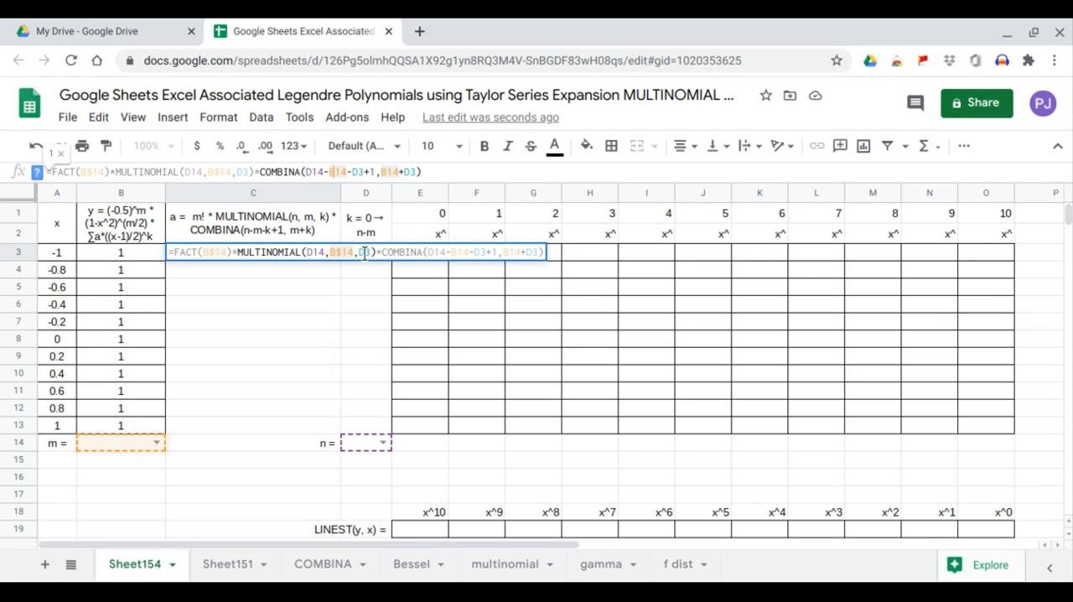
text($)
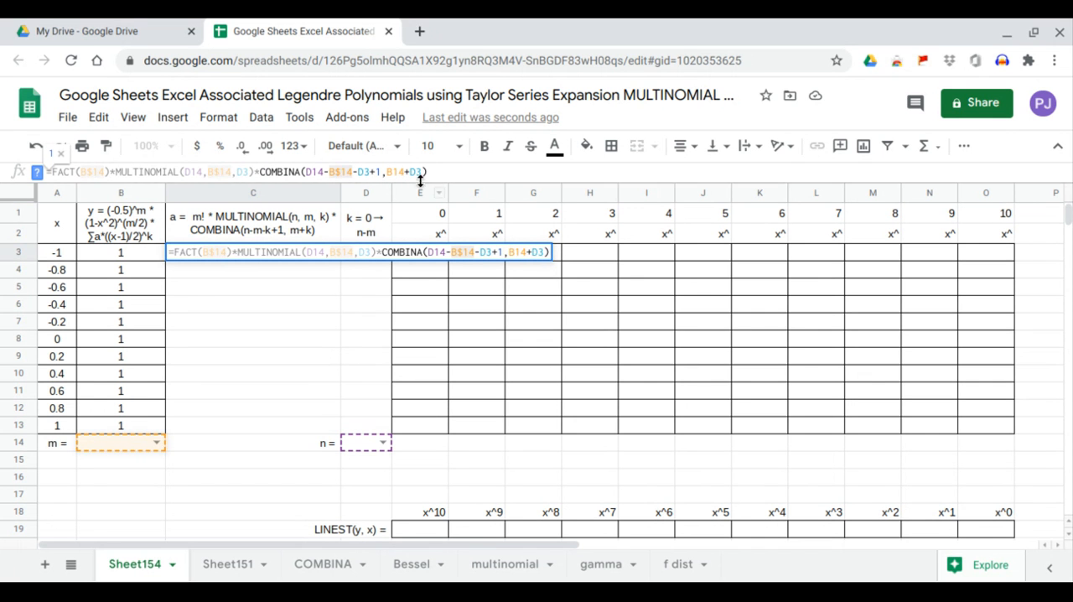
click(394, 172)
text($)
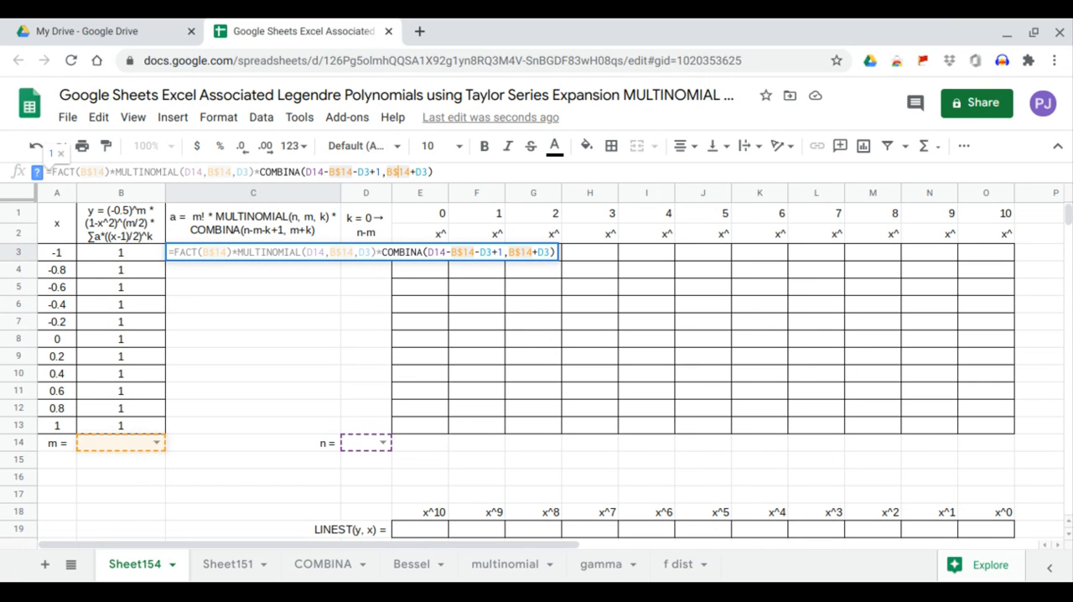
Lock the row of both D14 references in C3 as D$14 and enter the formula.
click(190, 172)
text($)
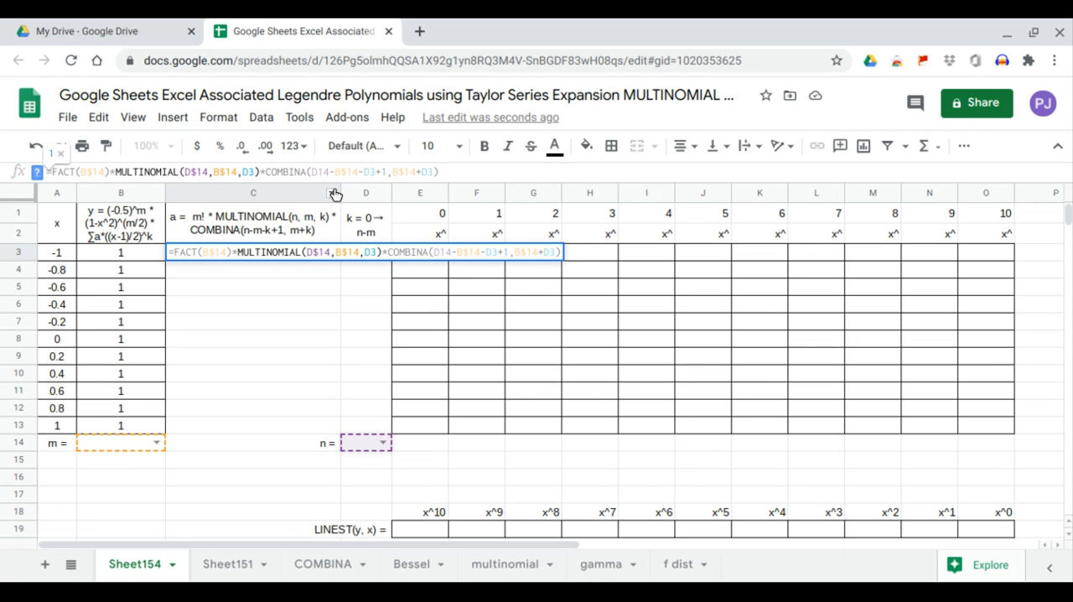
click(312, 171)
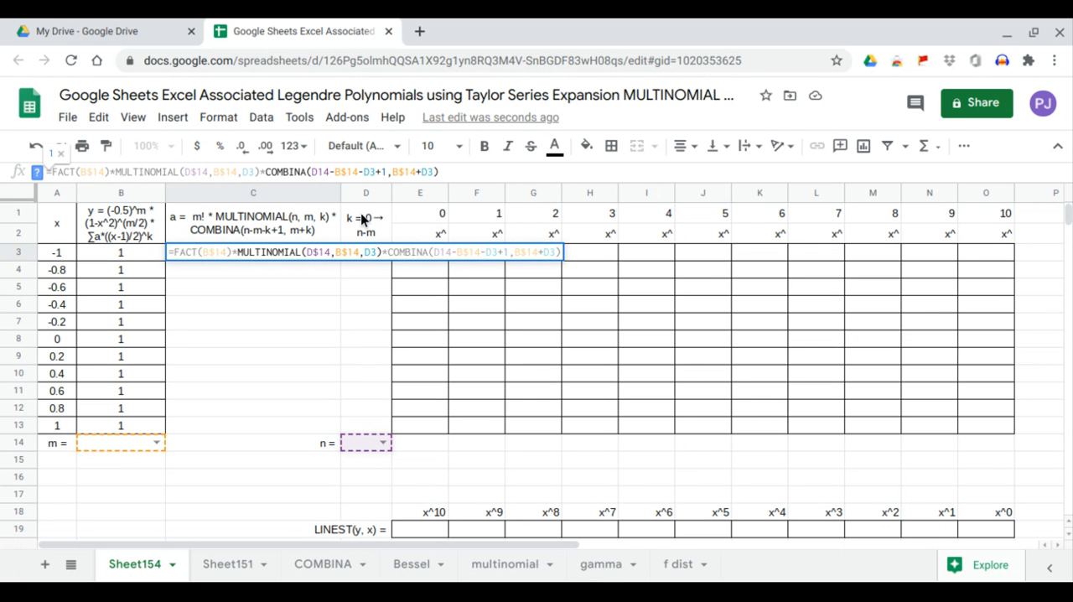
text($)
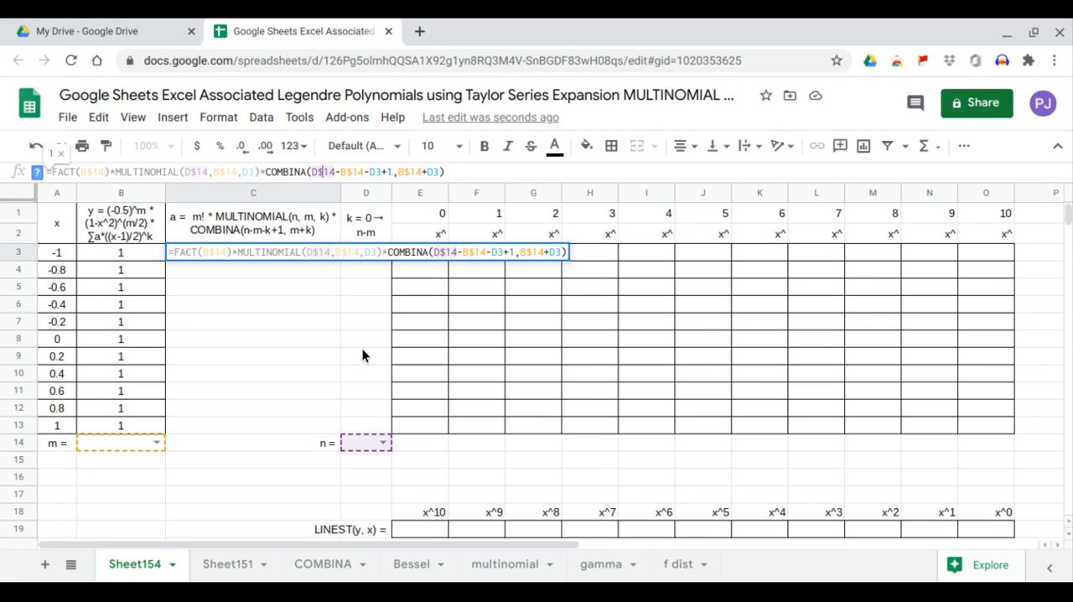
click(468, 171)
key(Return)
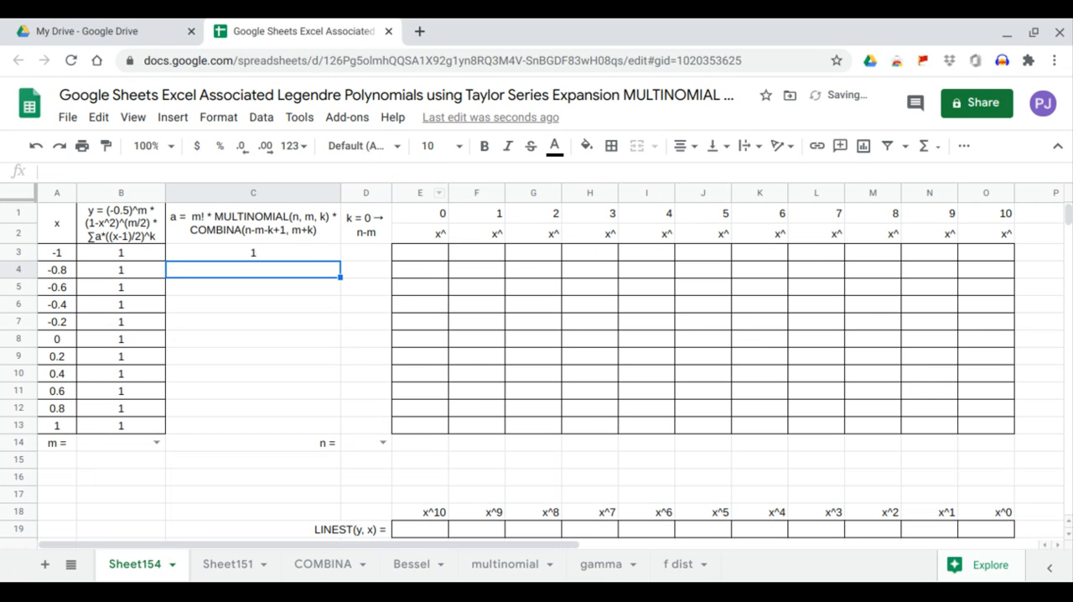
Insert an IF function at the start of the C3 formula, beginning its condition with D3=.
click(280, 250)
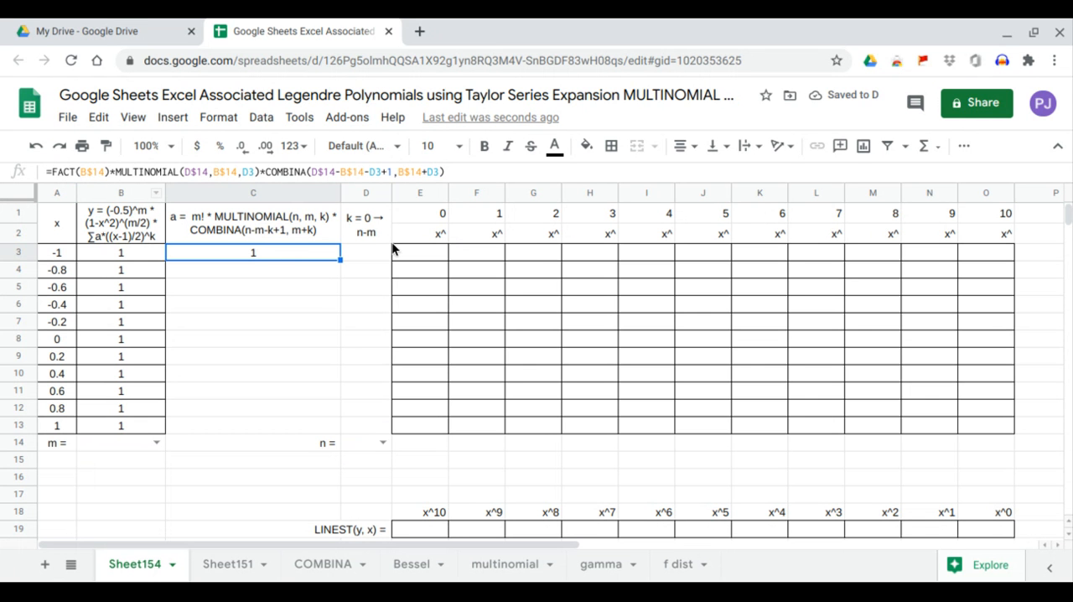
click(50, 171)
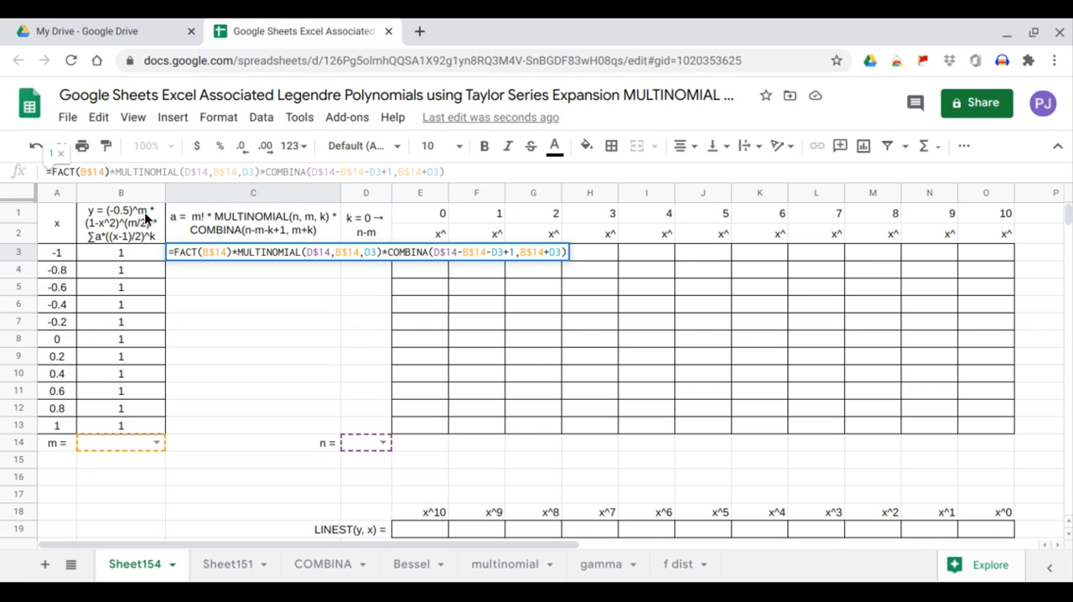
text(IF()
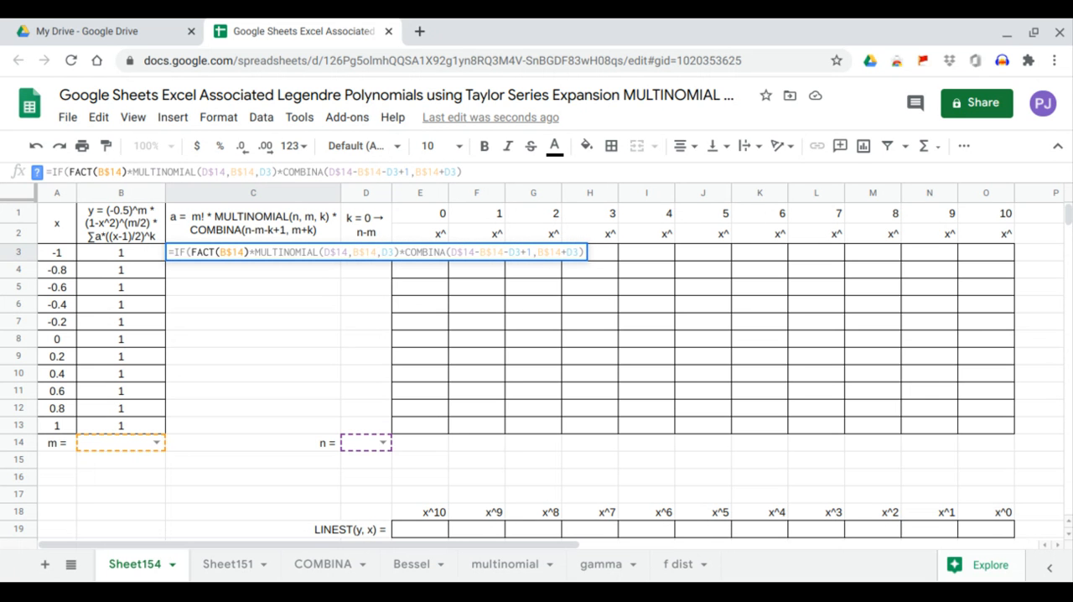
text(D3)
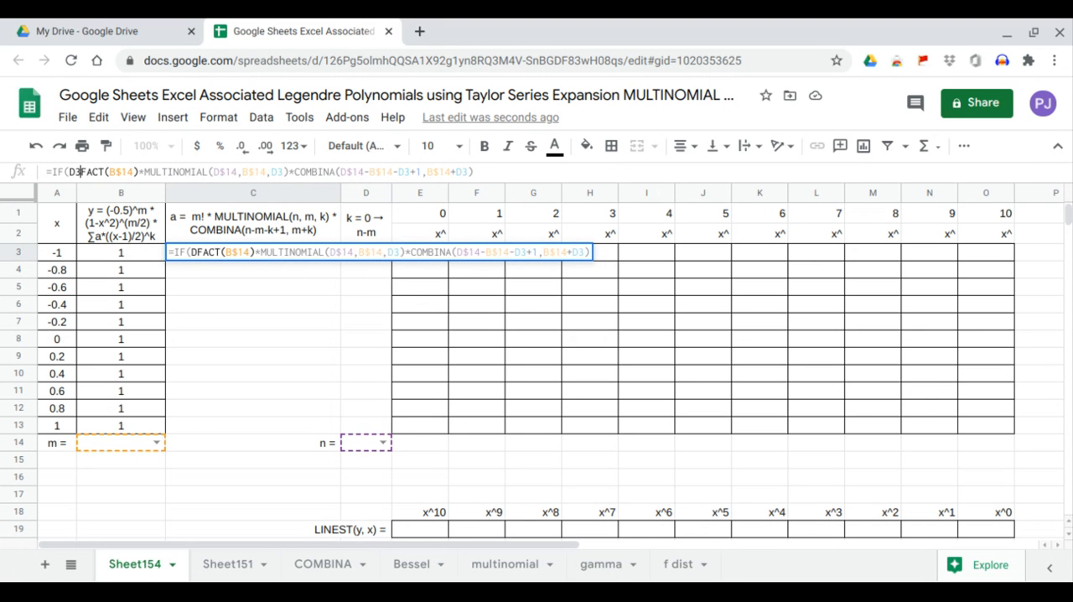
text(=)
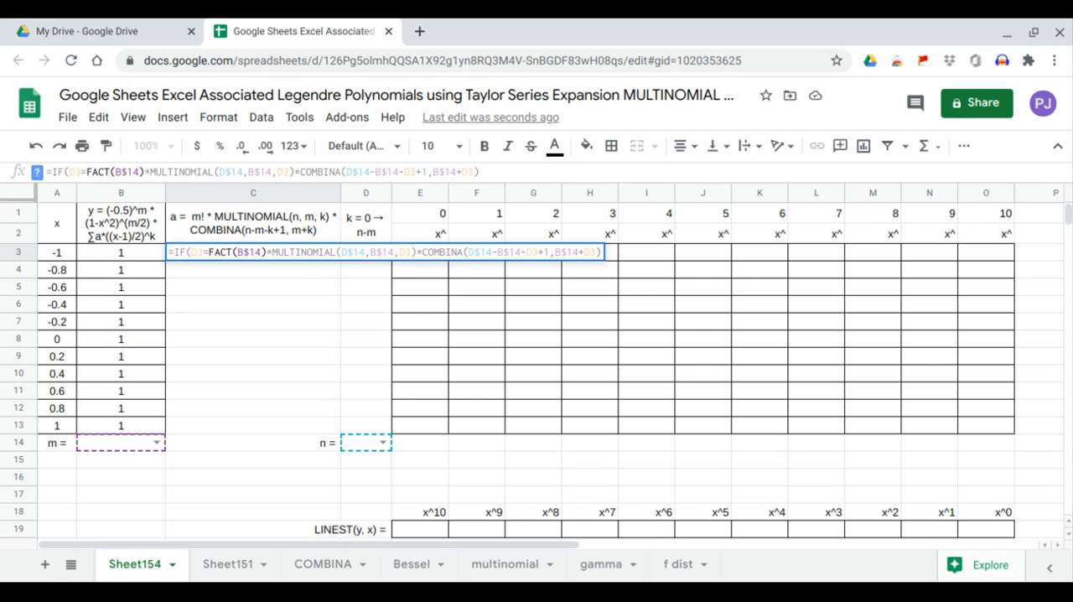
key(shift+Return)
text("")
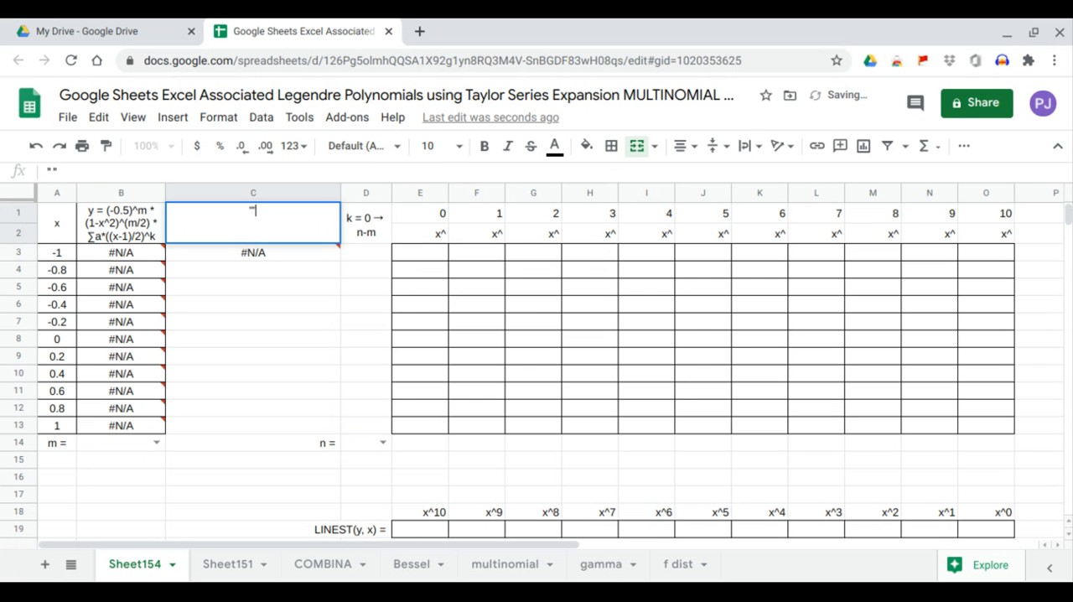
key(Escape)
Complete the IF in C3 with the condition D3="" and 0 as its true value, keeping the existing product as the false value.
click(214, 255)
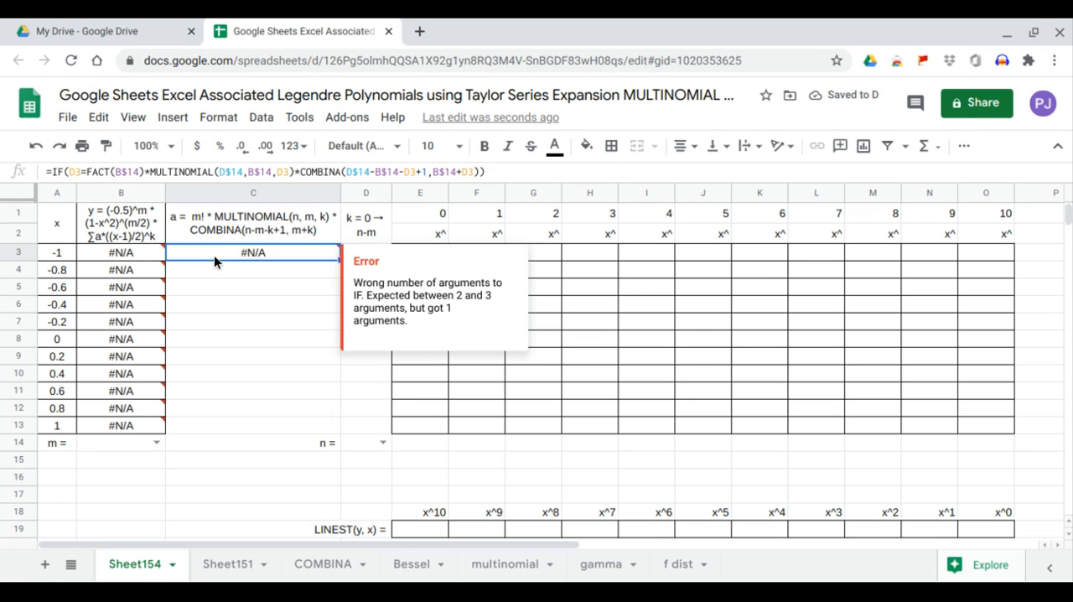
click(87, 172)
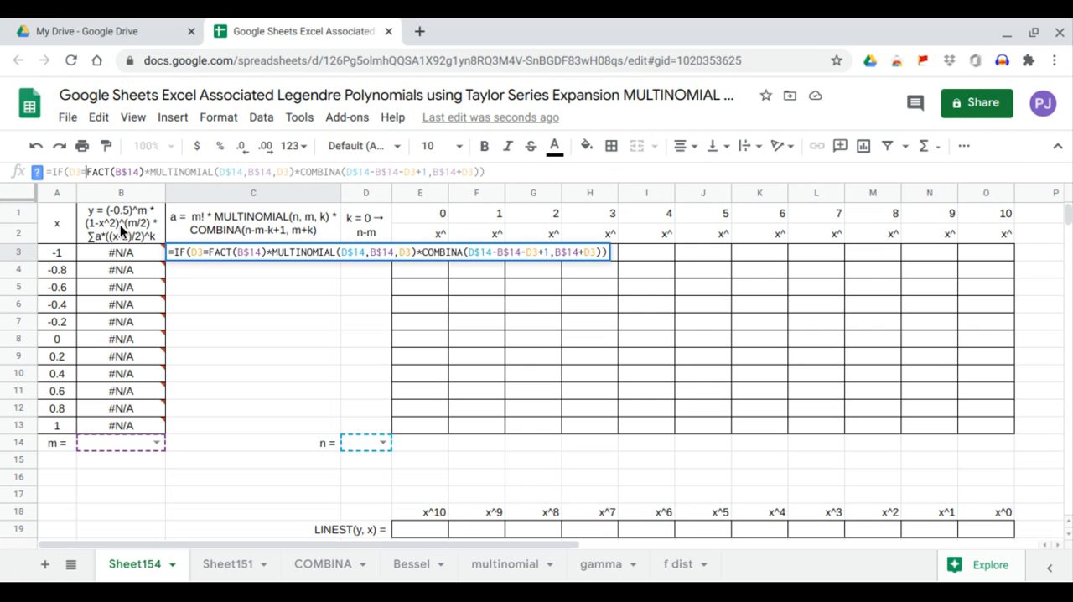
text("")
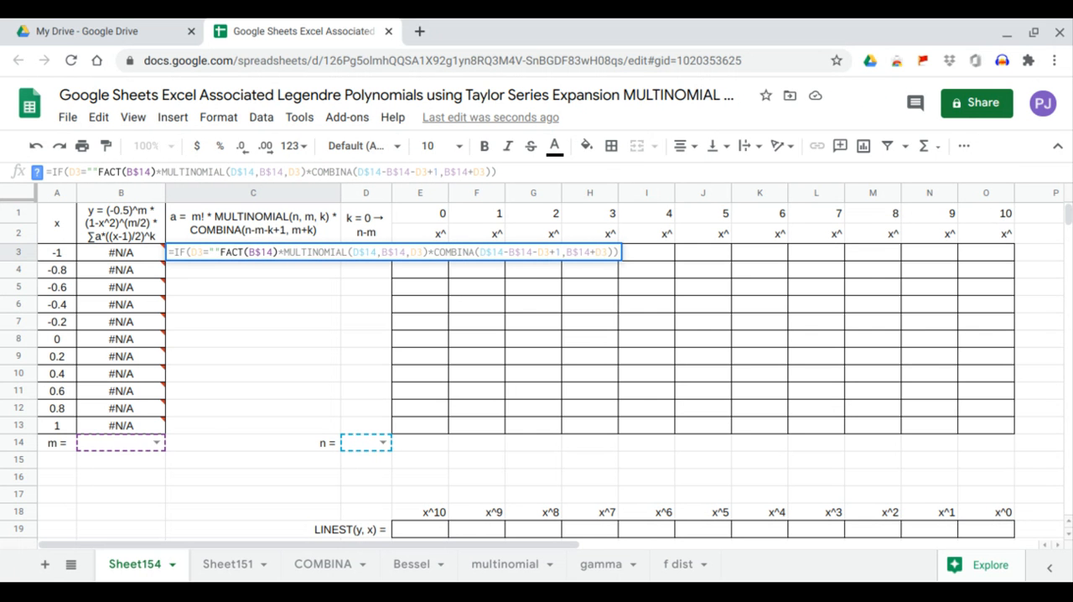
text(,0,)
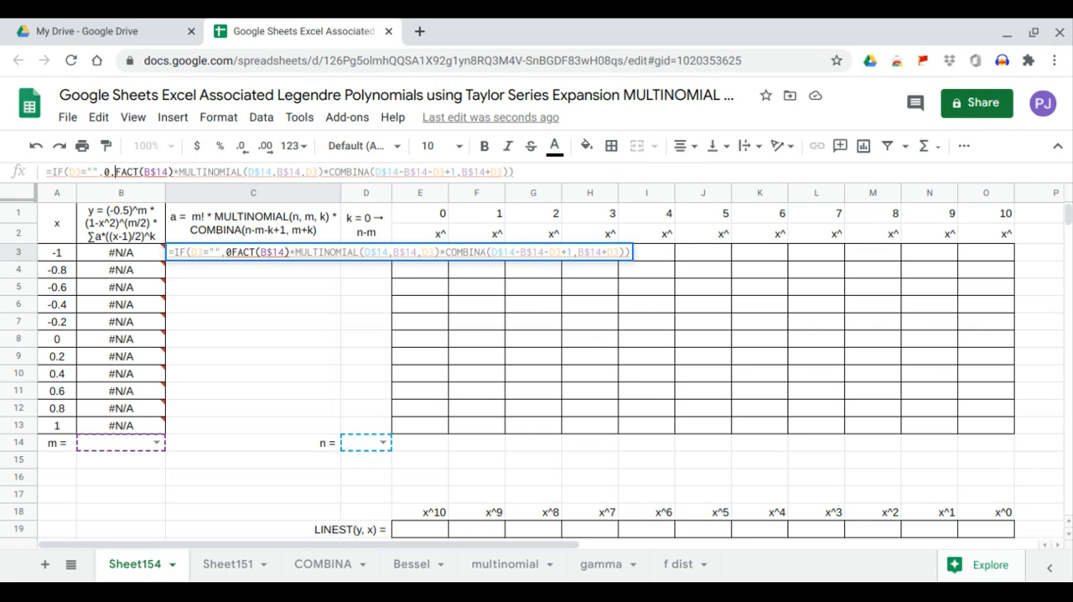
click(526, 172)
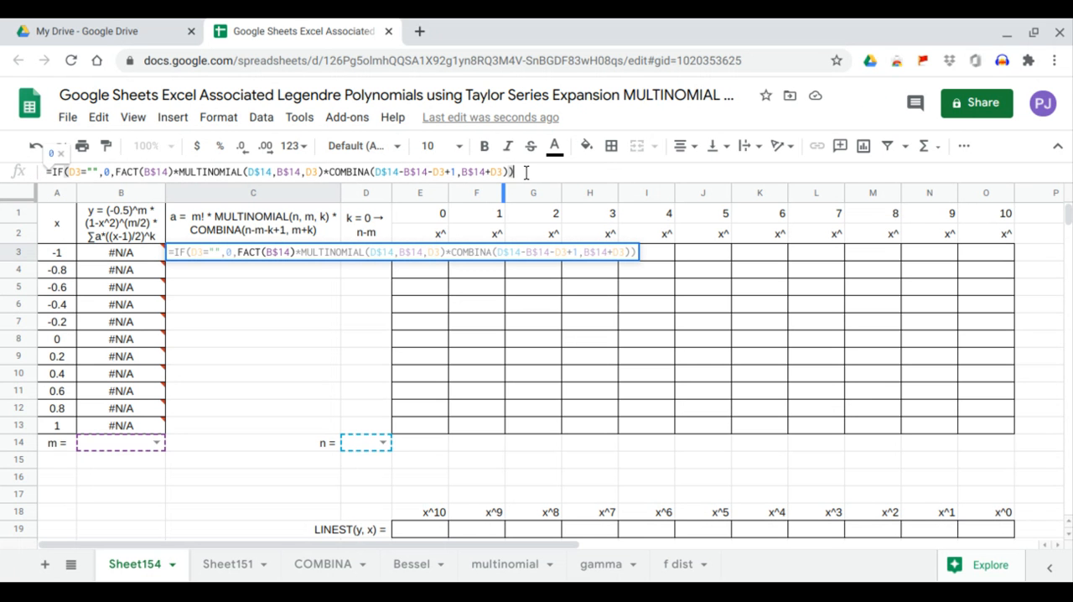
key(Return)
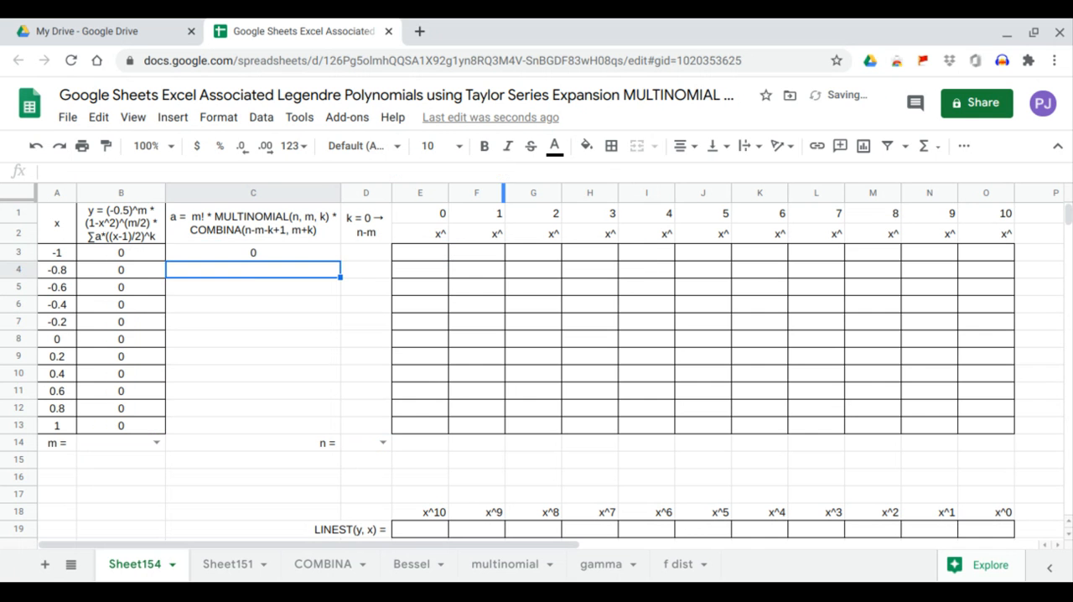
Fill the C3 coefficient formula down through C13.
click(306, 252)
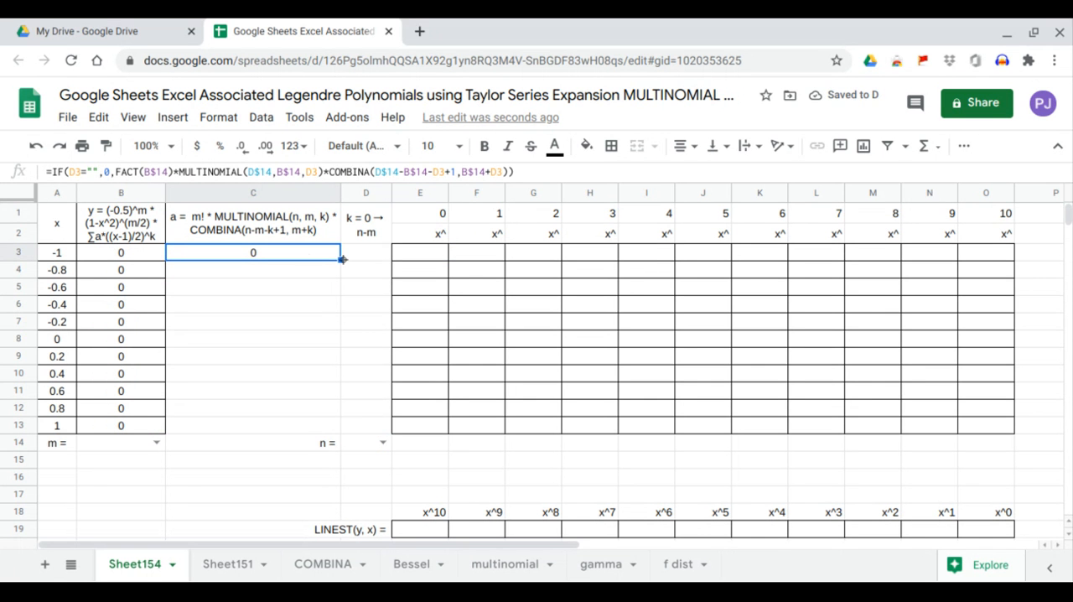
drag(340, 260, 330, 421)
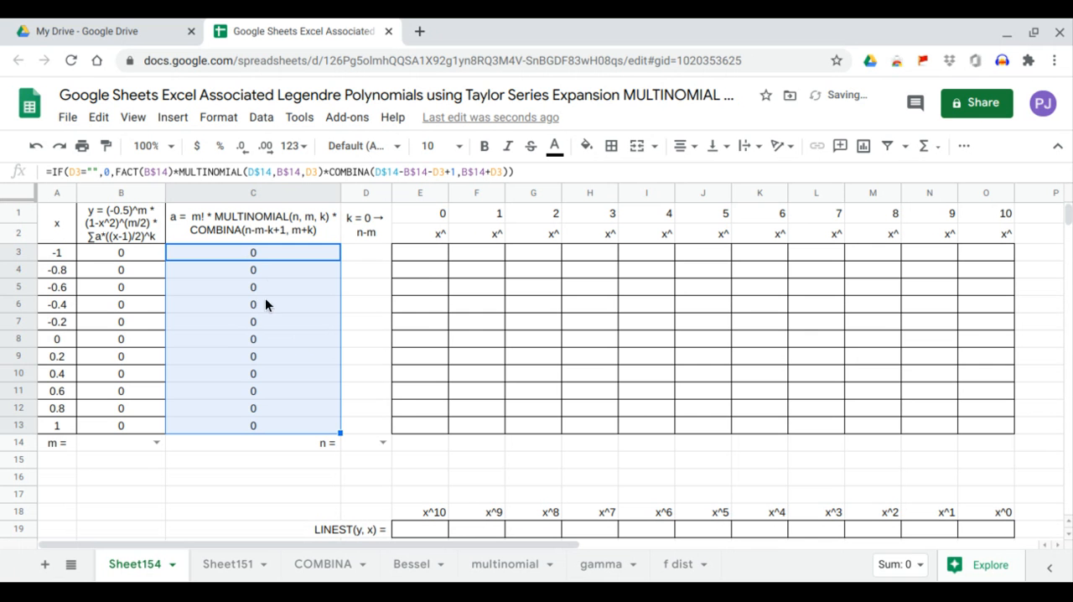
click(251, 257)
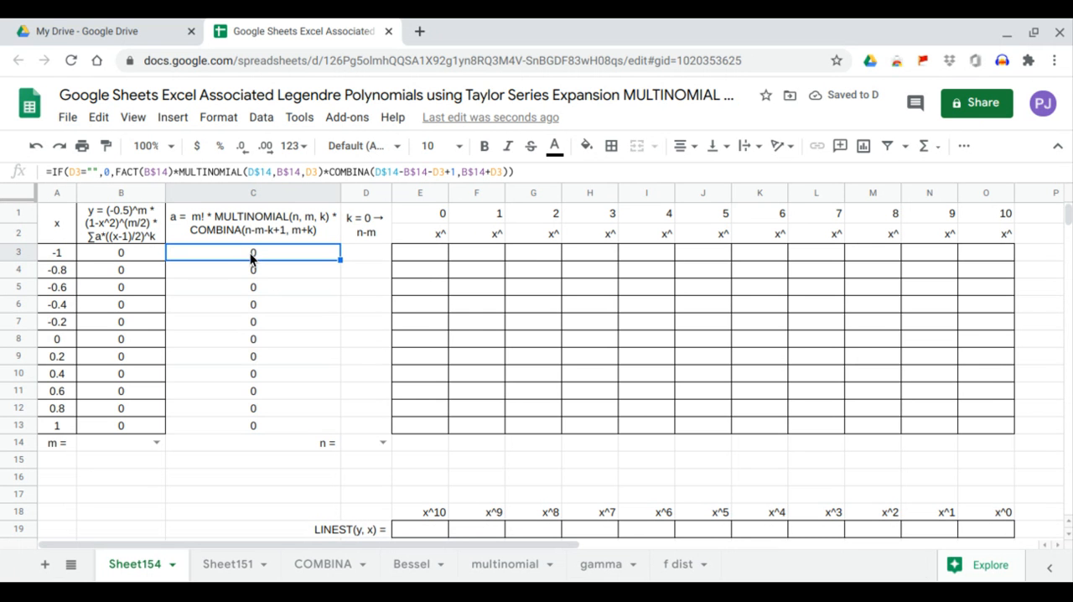
Enter =SEQUENCE(D14-B14+1,1,0,1) in D3 to generate the k values from 0 to n-m.
click(351, 253)
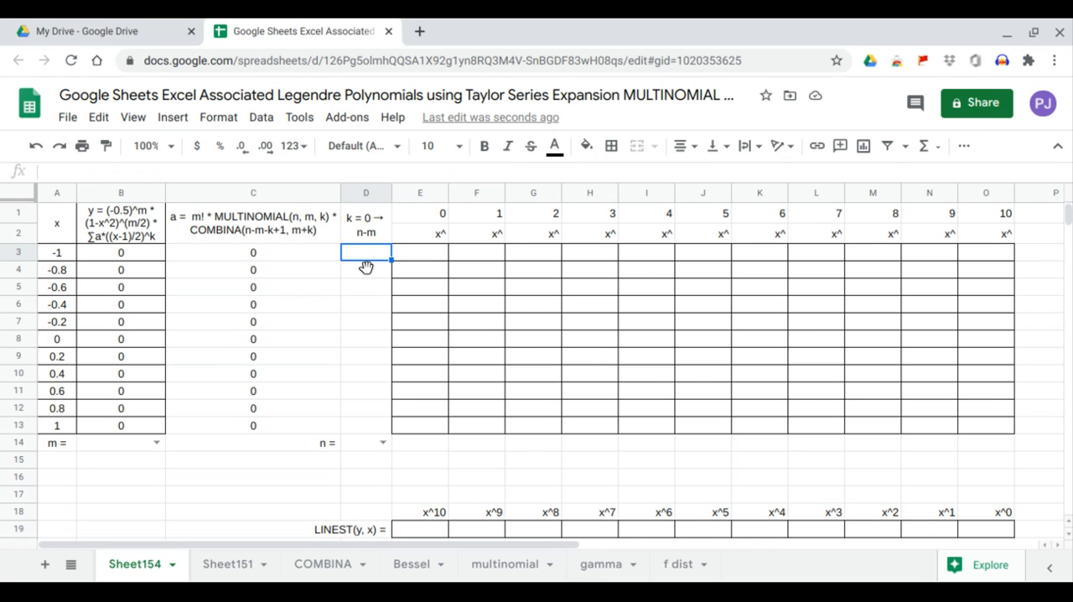
text(=seq)
key(Tab)
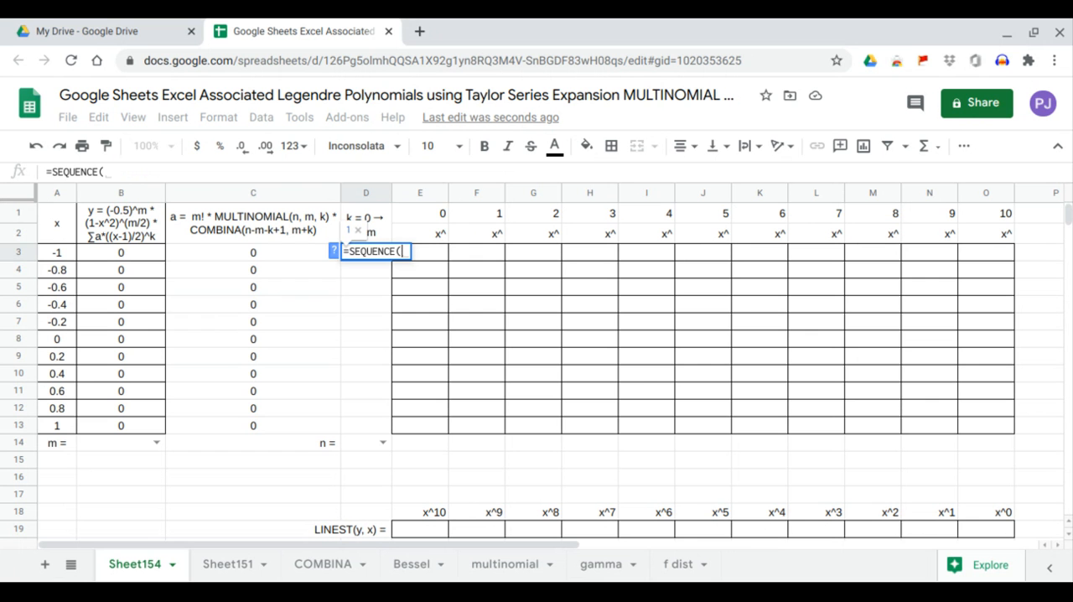
click(357, 437)
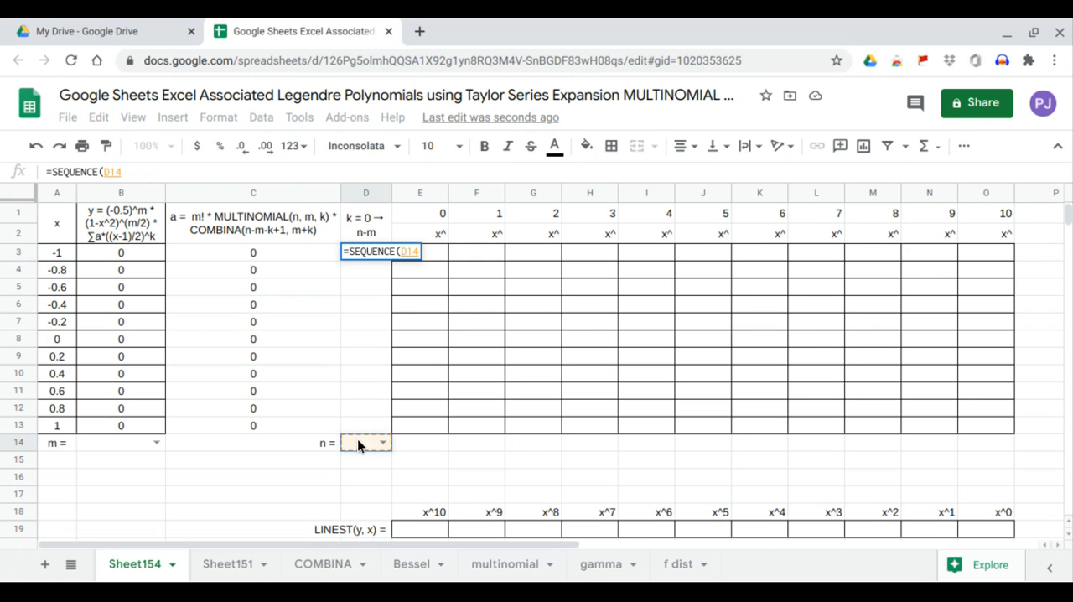
text(-)
click(139, 441)
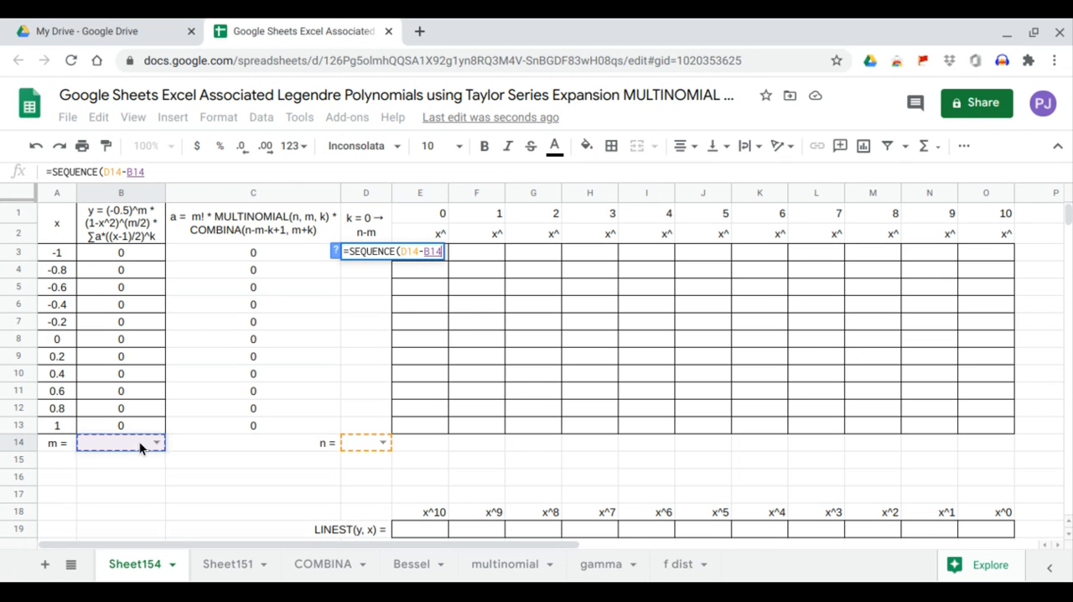
text(+)
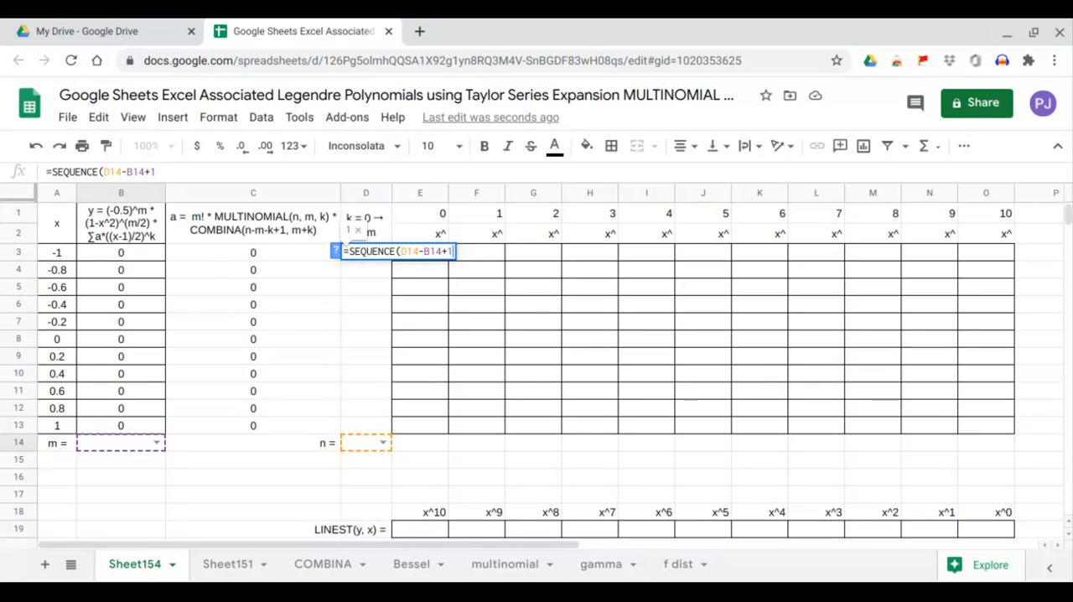
text(1,1,0,1)
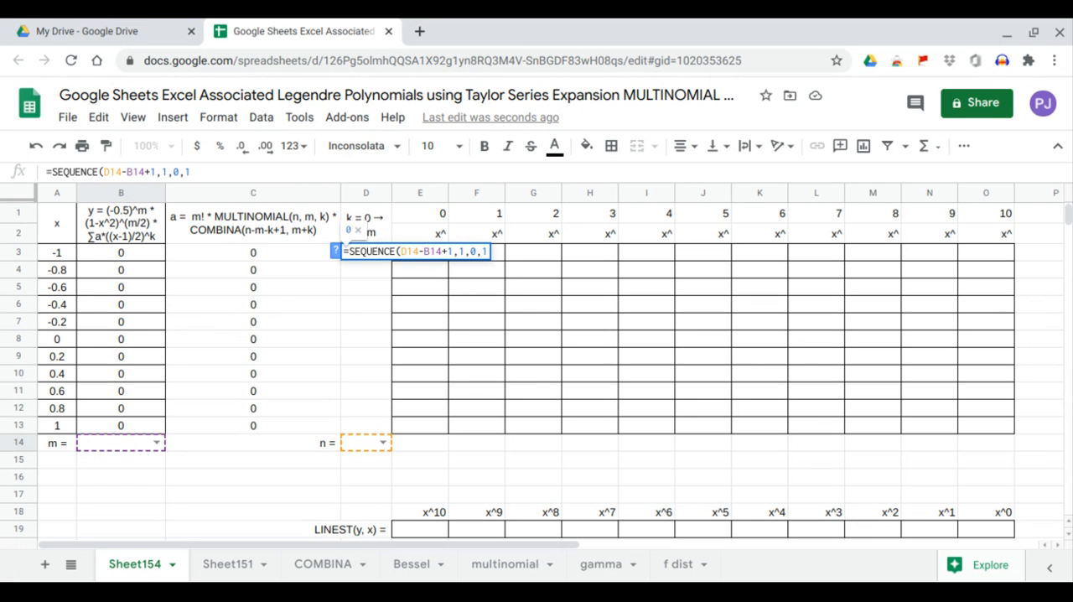
key(Return)
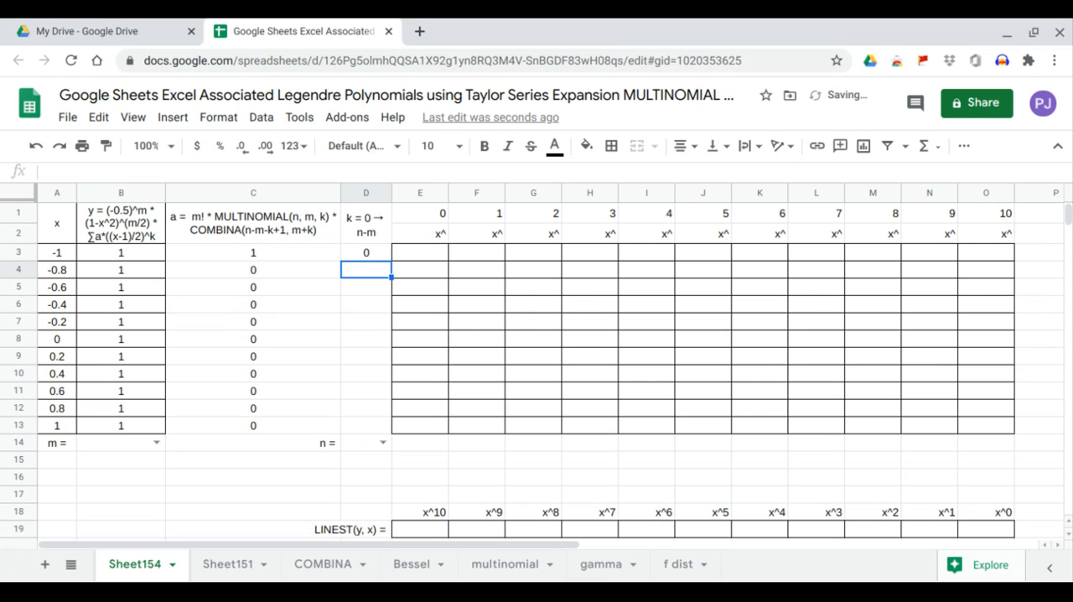
Choose 2 for m in B14 and 5 for n in D14, and highlight the k column through D6.
click(156, 442)
click(140, 415)
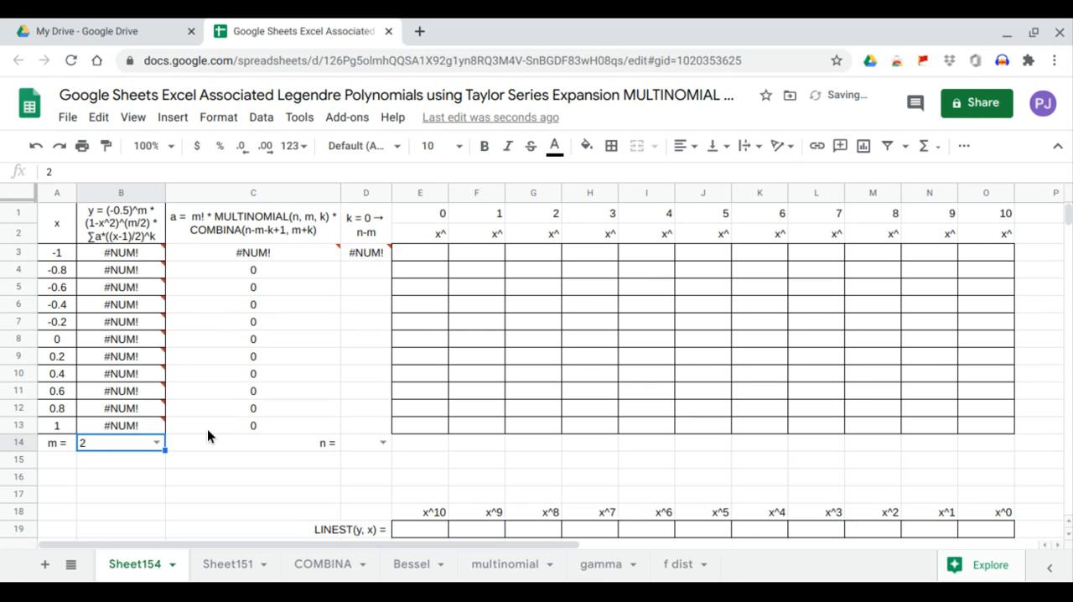
click(382, 443)
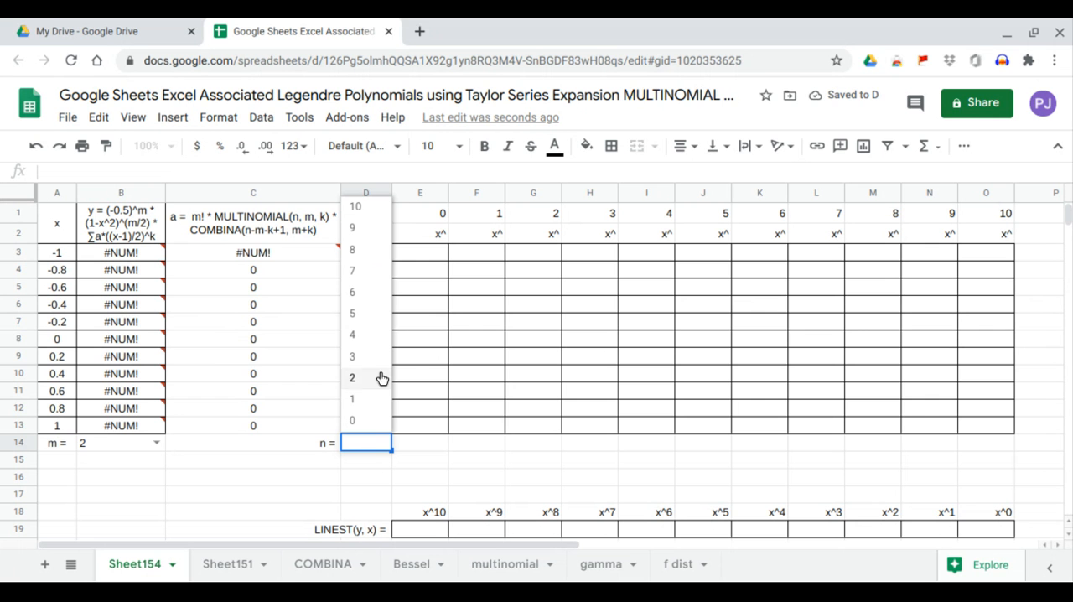
click(363, 322)
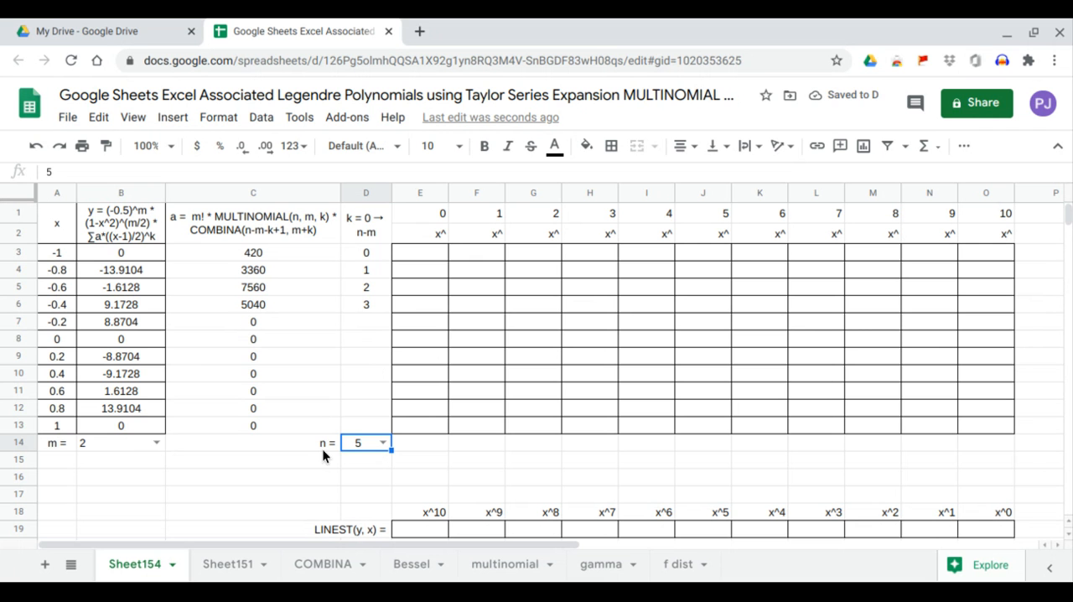
drag(372, 223, 372, 301)
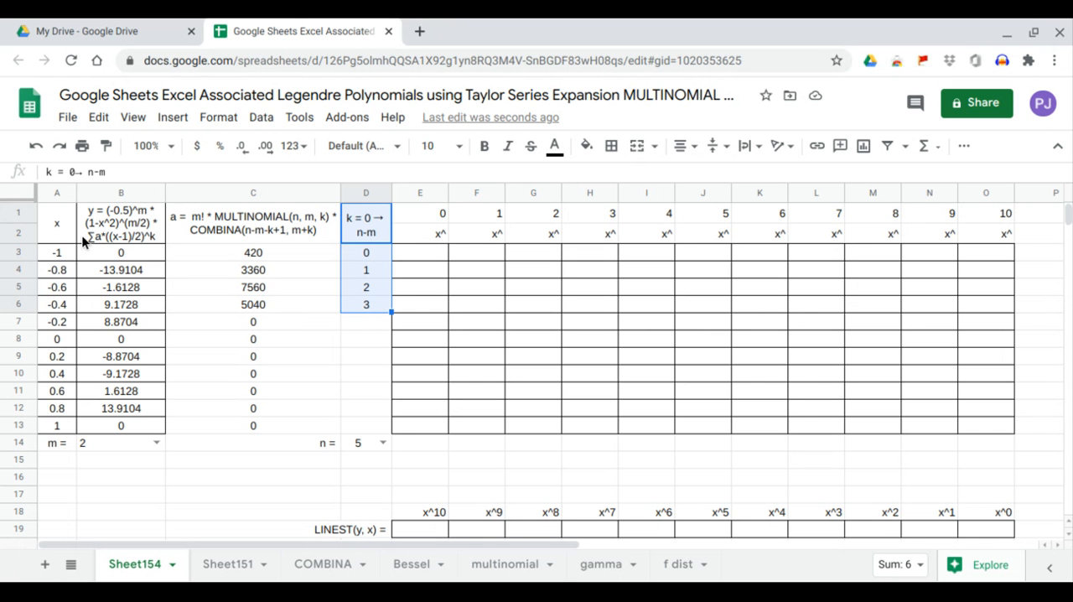
Insert a chart of the x and y data in A1:B13.
drag(58, 223, 139, 422)
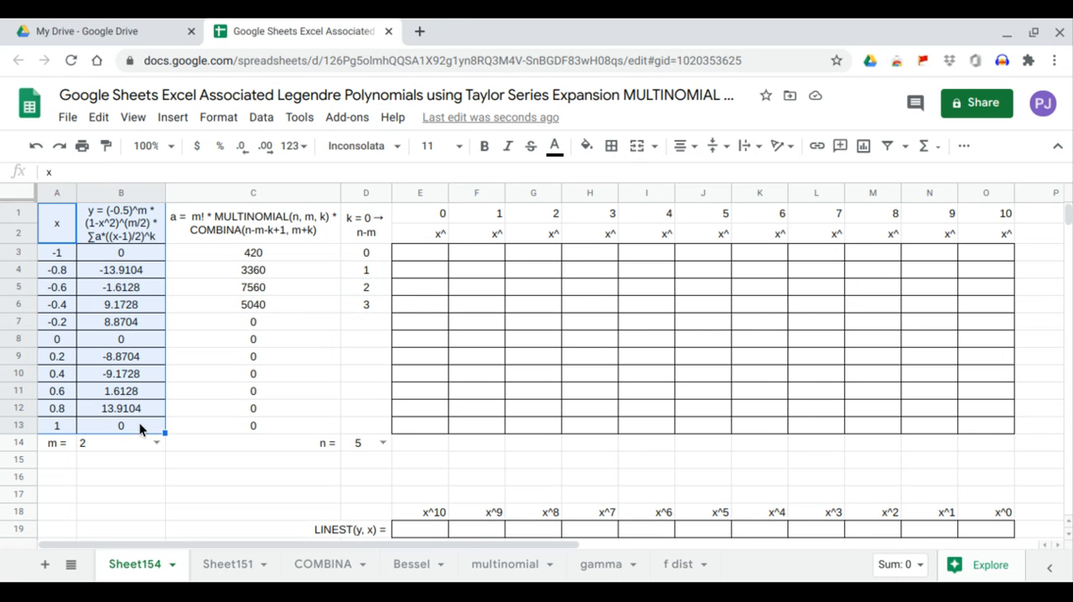
click(171, 120)
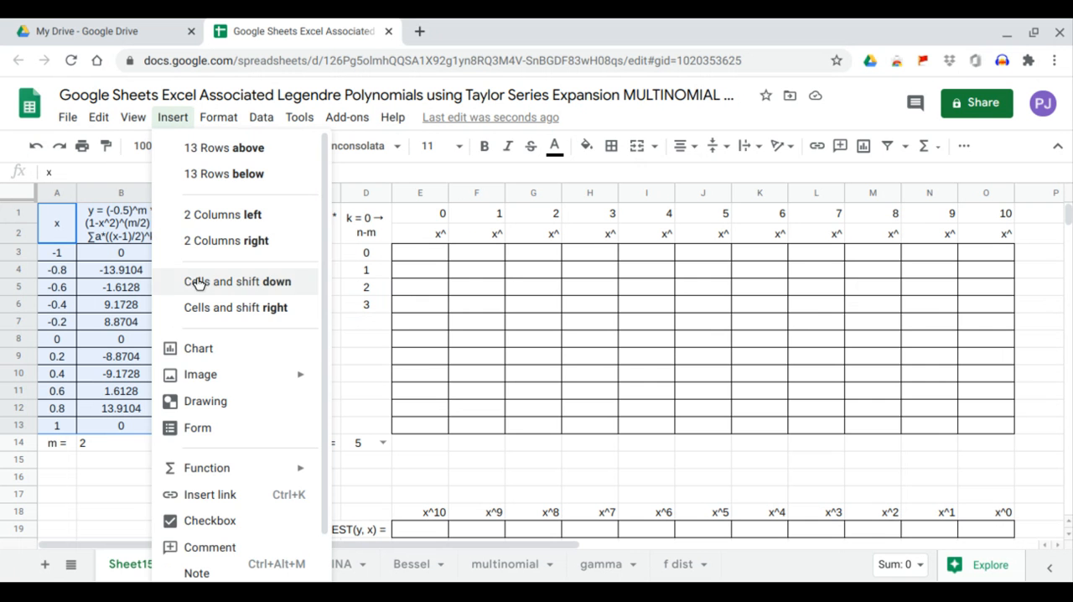
click(216, 349)
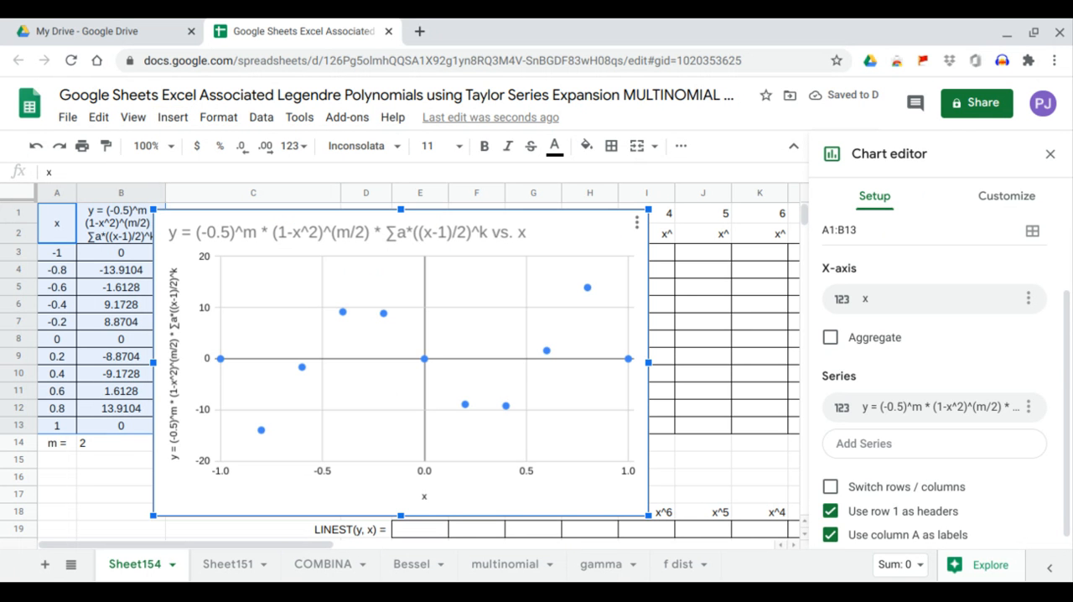
Add a trendline to the chart's series and set its type to Polynomial.
click(989, 199)
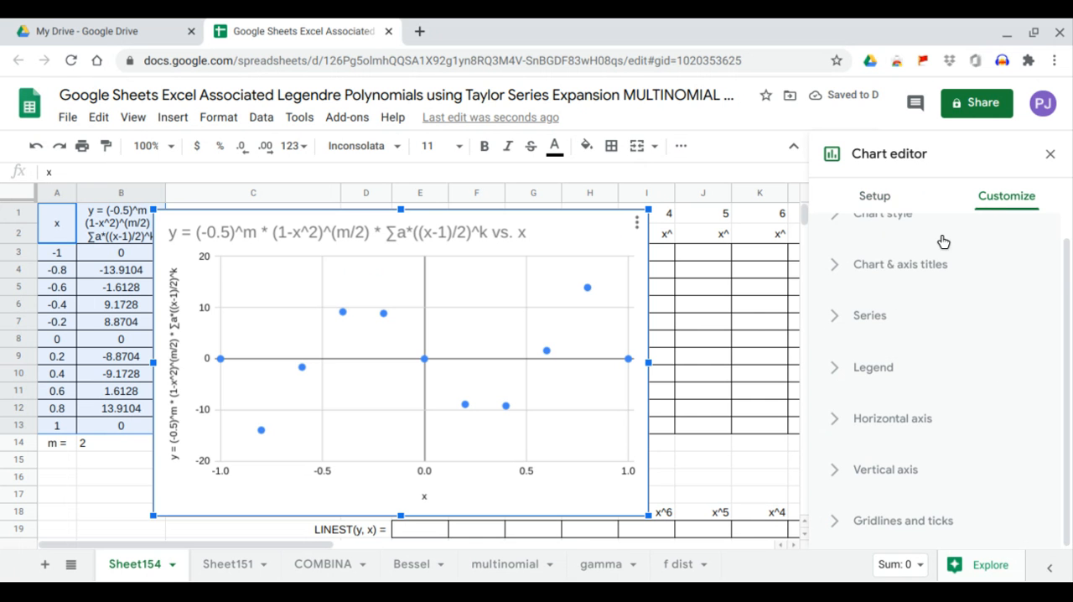
click(886, 321)
scroll(887, 332, down, 5)
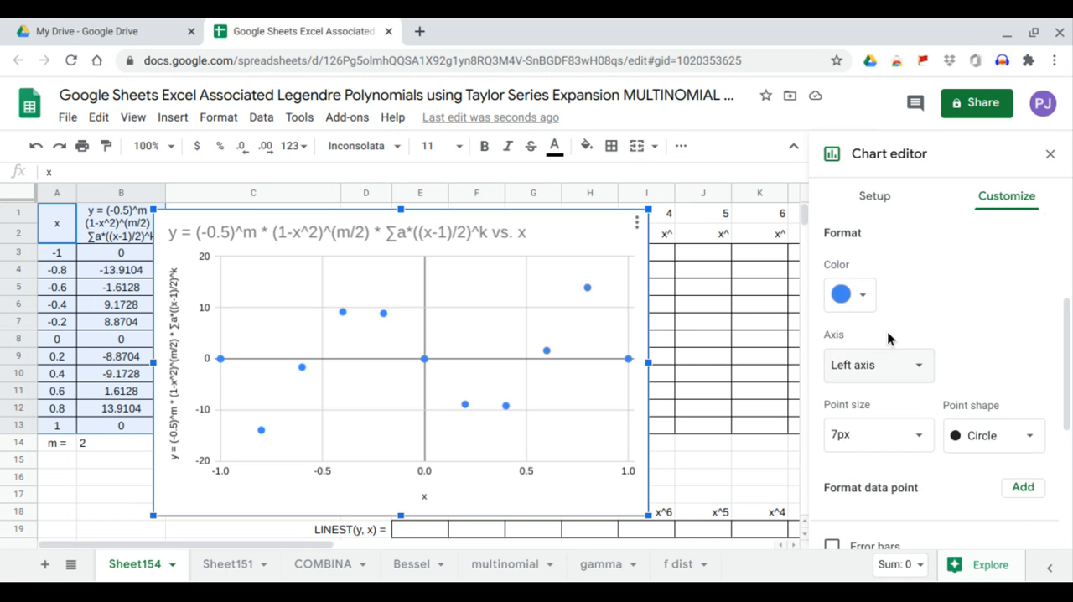
click(872, 376)
scroll(875, 379, down, 1)
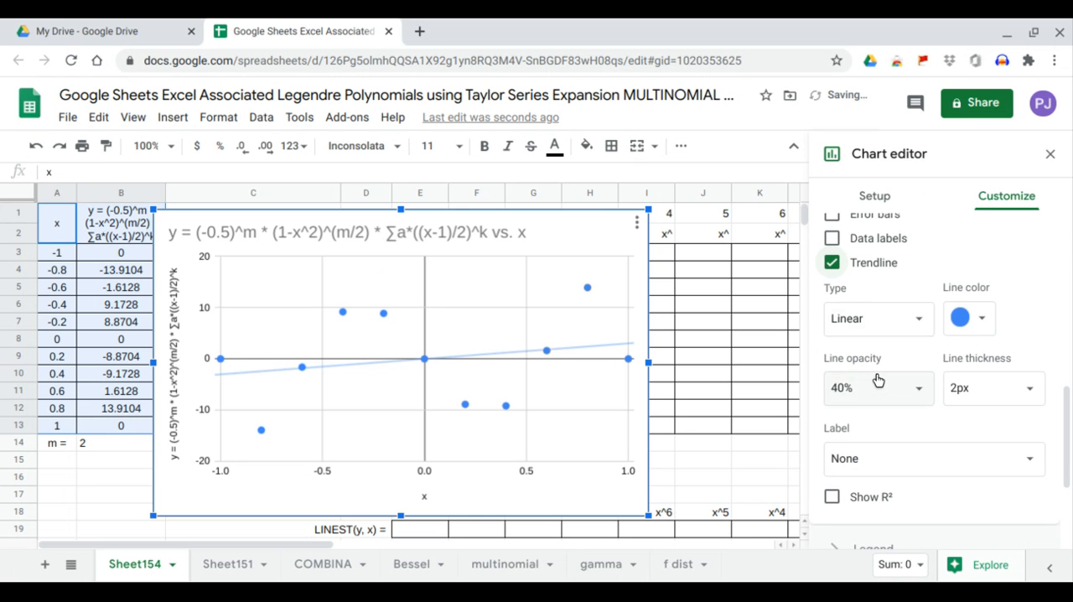
click(912, 316)
click(898, 367)
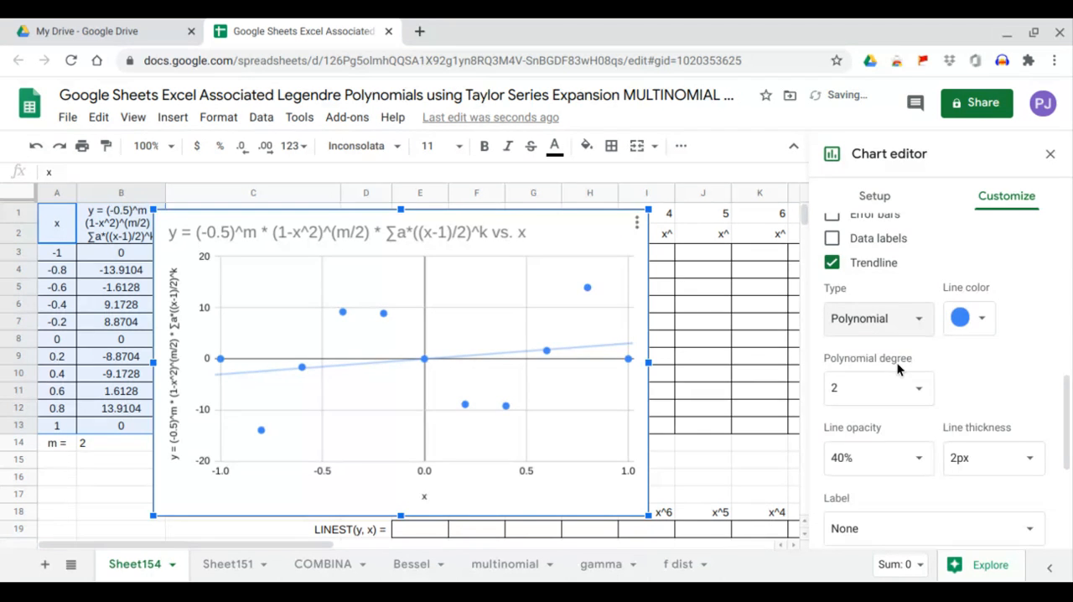
Set the trendline's label to Use Equation.
scroll(898, 369, down, 1)
scroll(897, 366, down, 2)
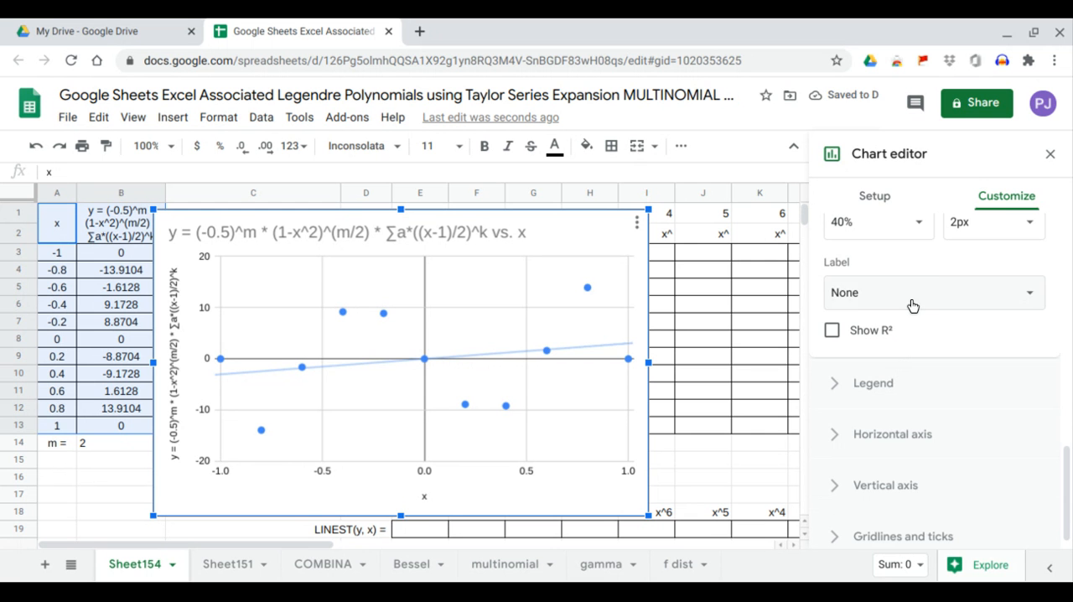
click(916, 297)
click(888, 340)
Set the trendline's polynomial degree to 10.
scroll(890, 335, up, 3)
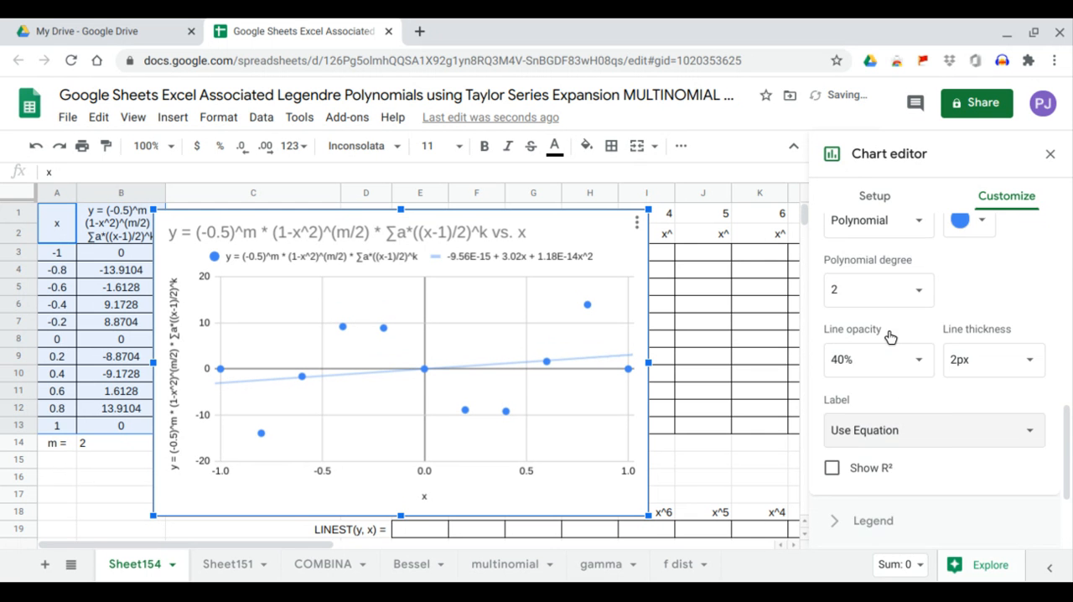
scroll(889, 330, up, 1)
click(920, 379)
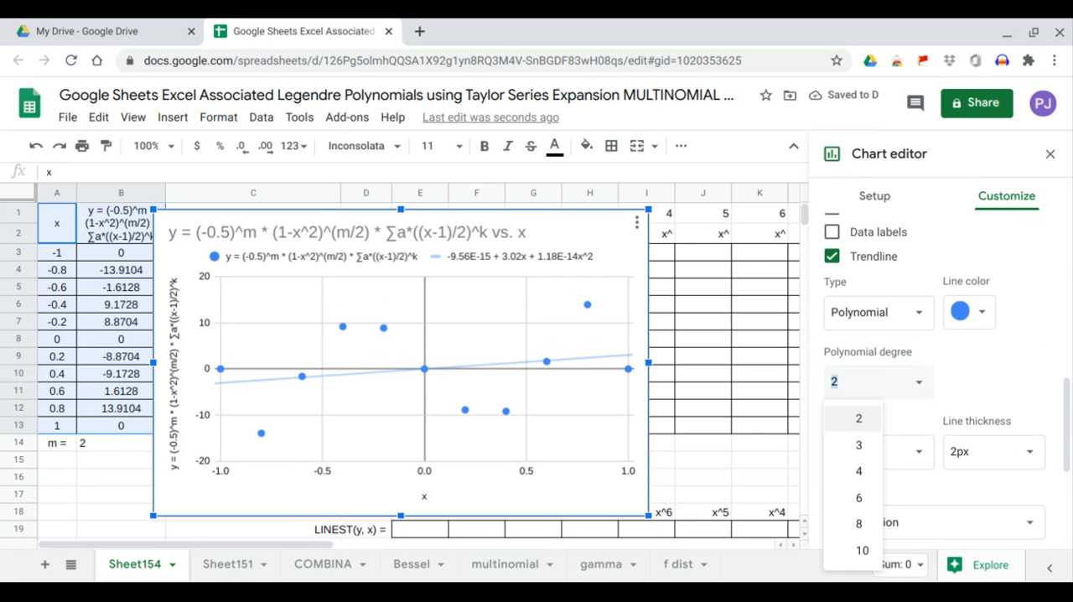
click(858, 551)
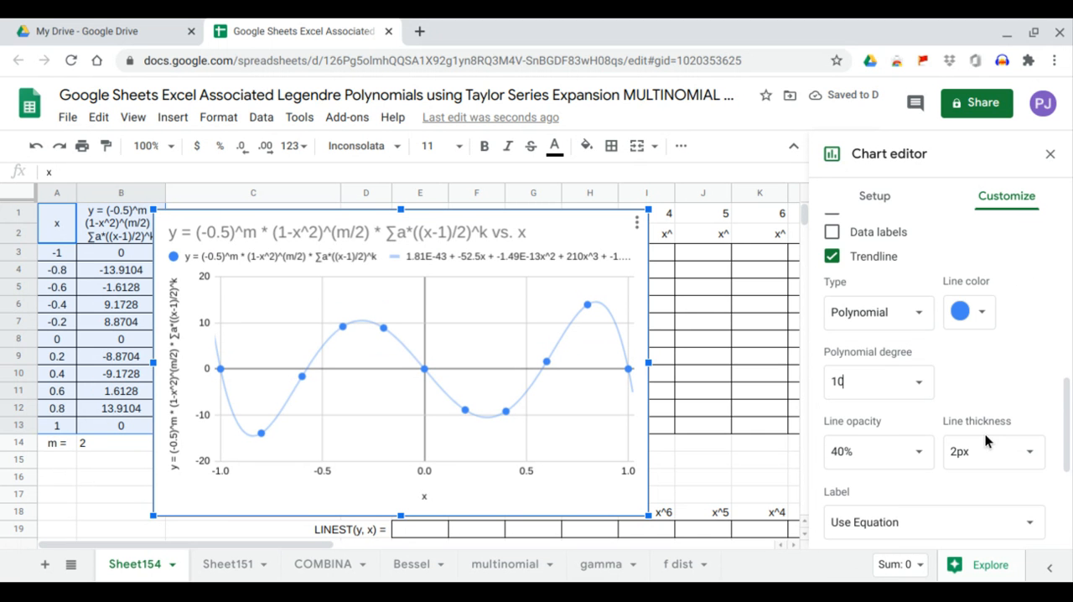
Set the chart legend's position to Left.
scroll(985, 434, down, 1)
scroll(987, 439, down, 2)
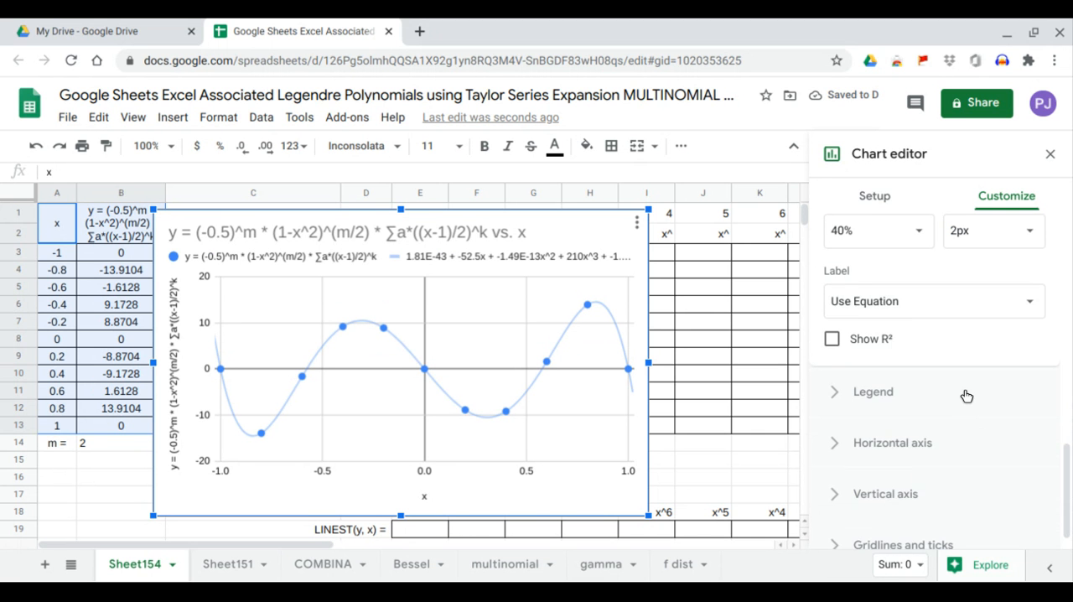
click(959, 400)
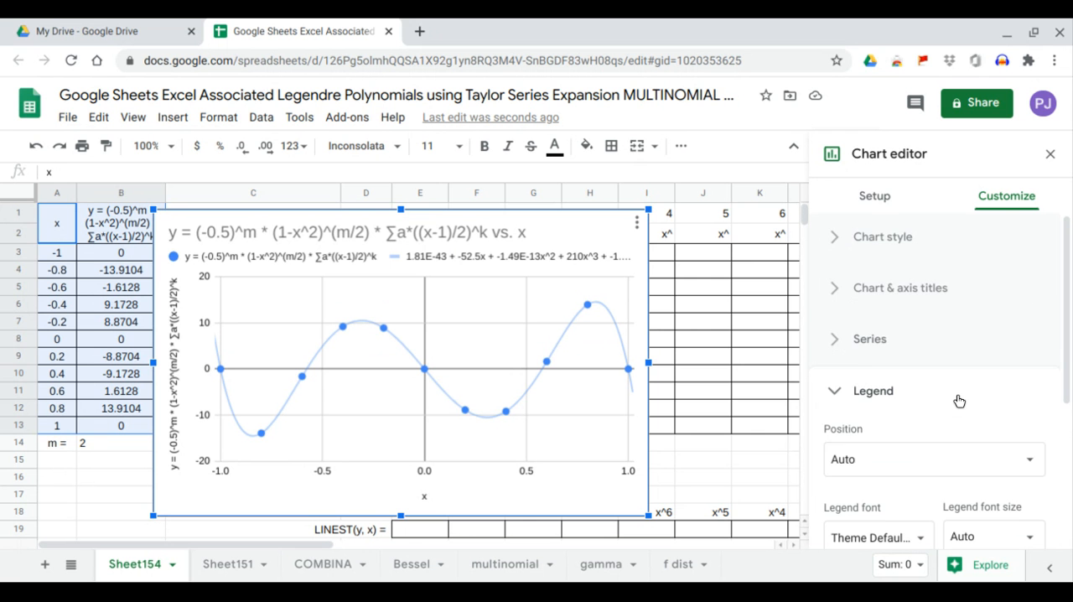
click(885, 462)
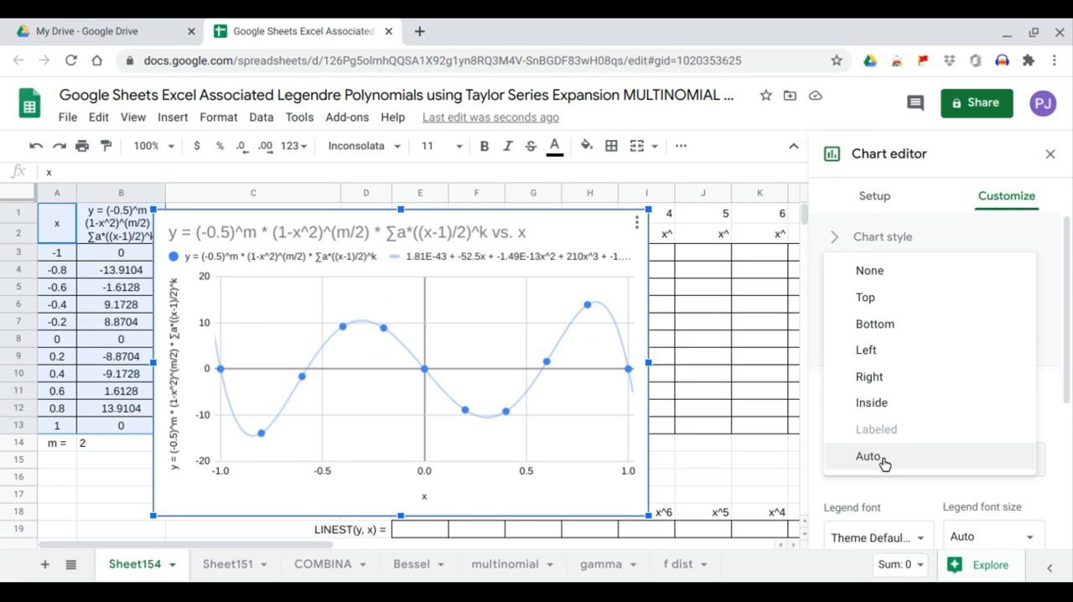
click(912, 358)
scroll(994, 478, down, 1)
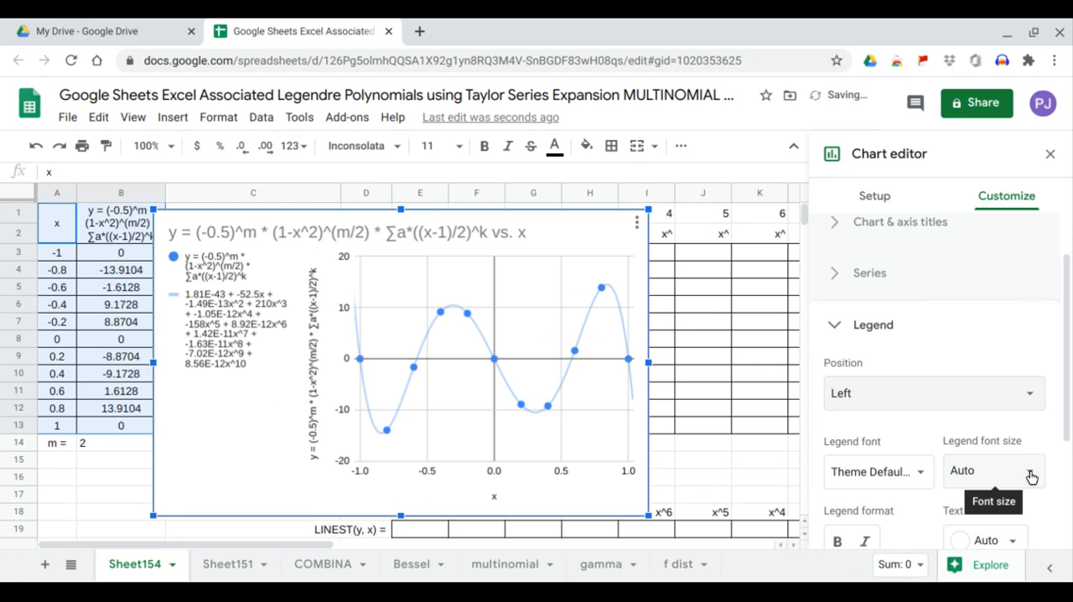
Set the chart legend's font size to 16.
click(1037, 473)
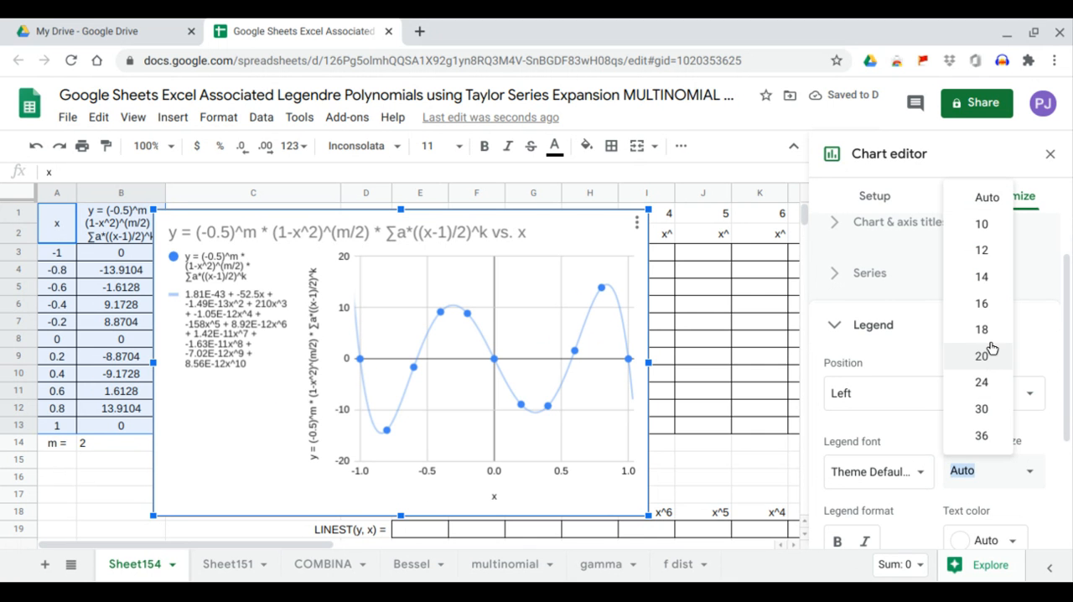
click(988, 304)
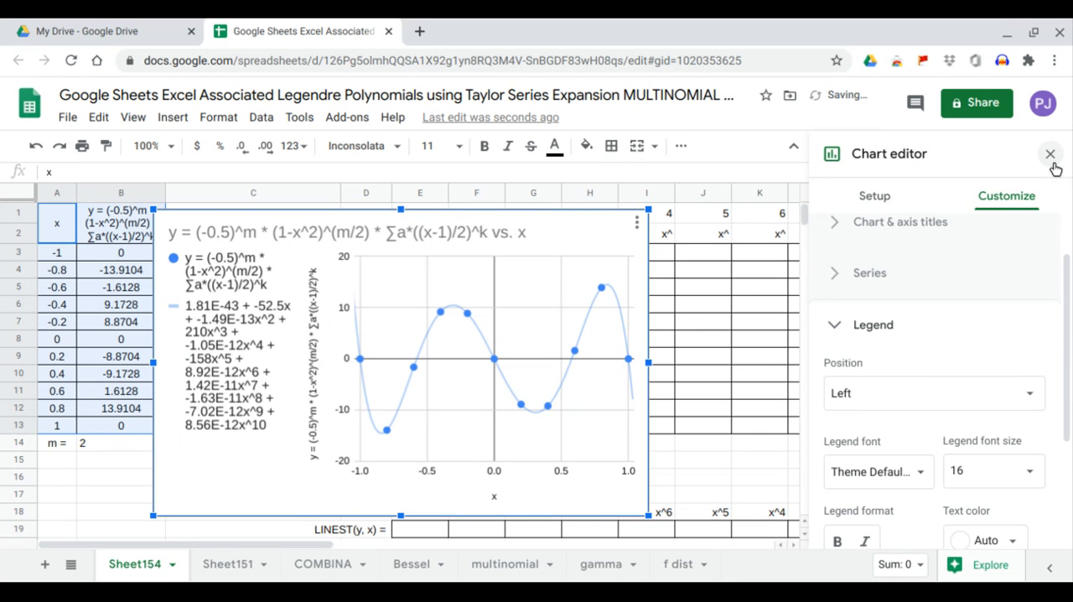
Move the chart over columns E to O, shorten it to end above row 18, and widen it to about column O.
click(494, 429)
drag(500, 429, 797, 336)
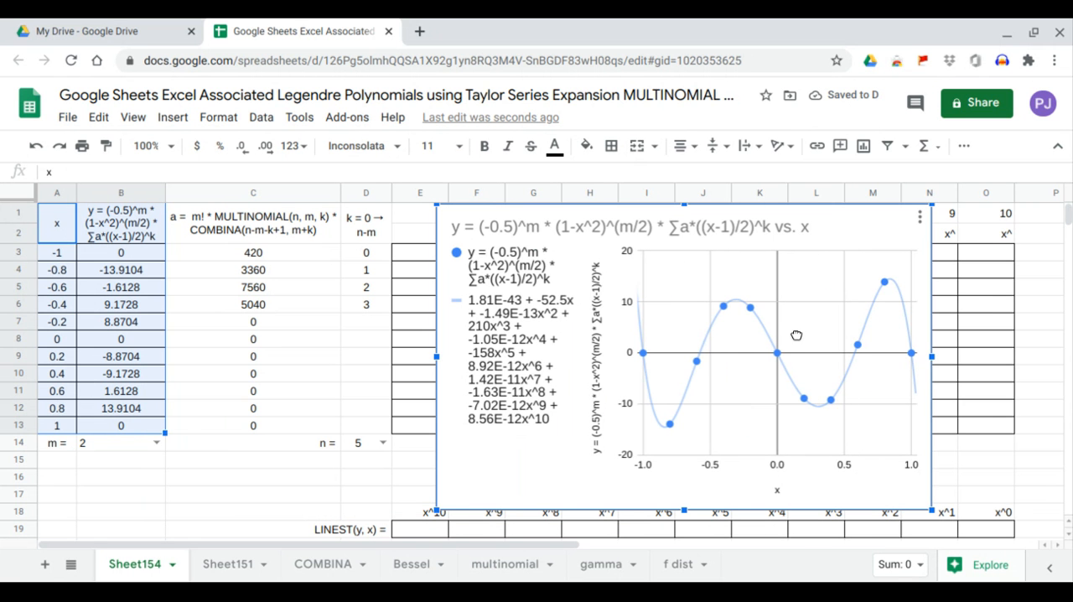
mouse_move(680, 508)
mouse_down()
mouse_move(674, 462)
mouse_move(672, 500)
mouse_up()
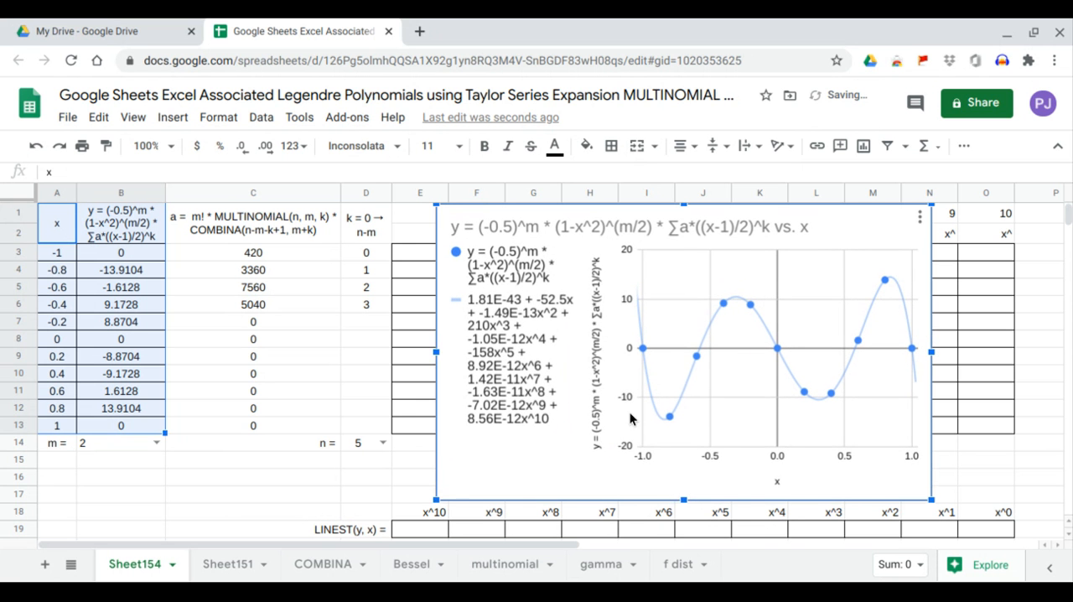
drag(635, 422, 600, 410)
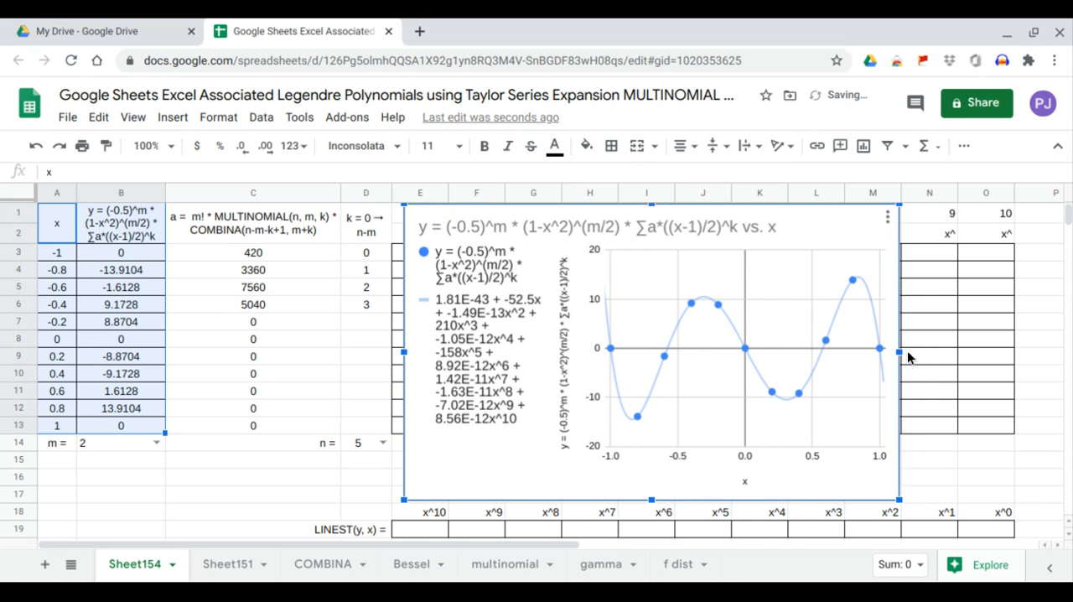
drag(905, 353, 999, 351)
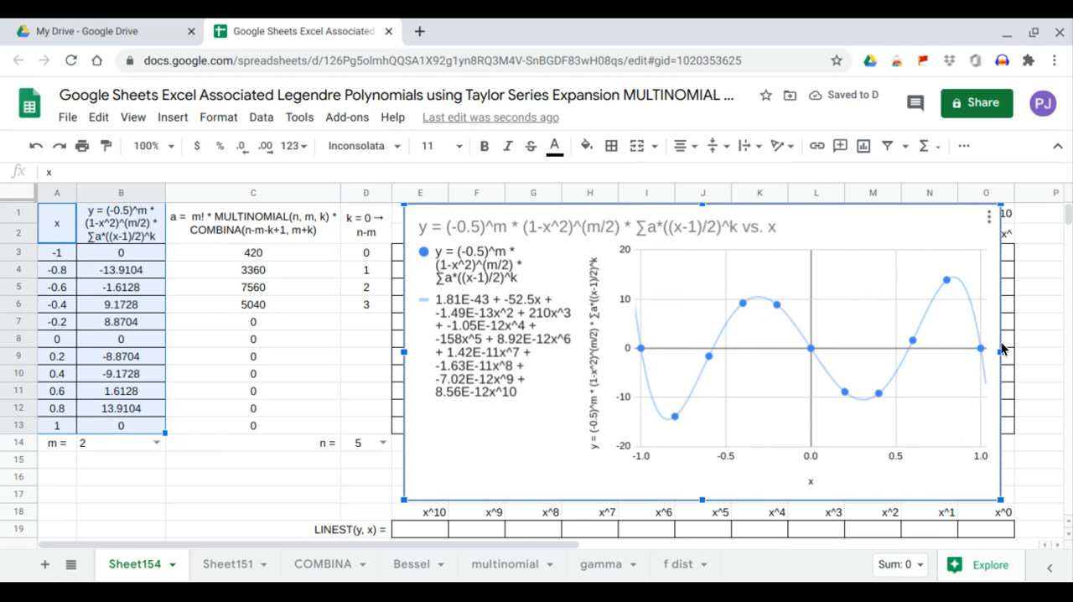
Set m in B14 to 0 and n in D14 to 0.
click(156, 443)
click(143, 423)
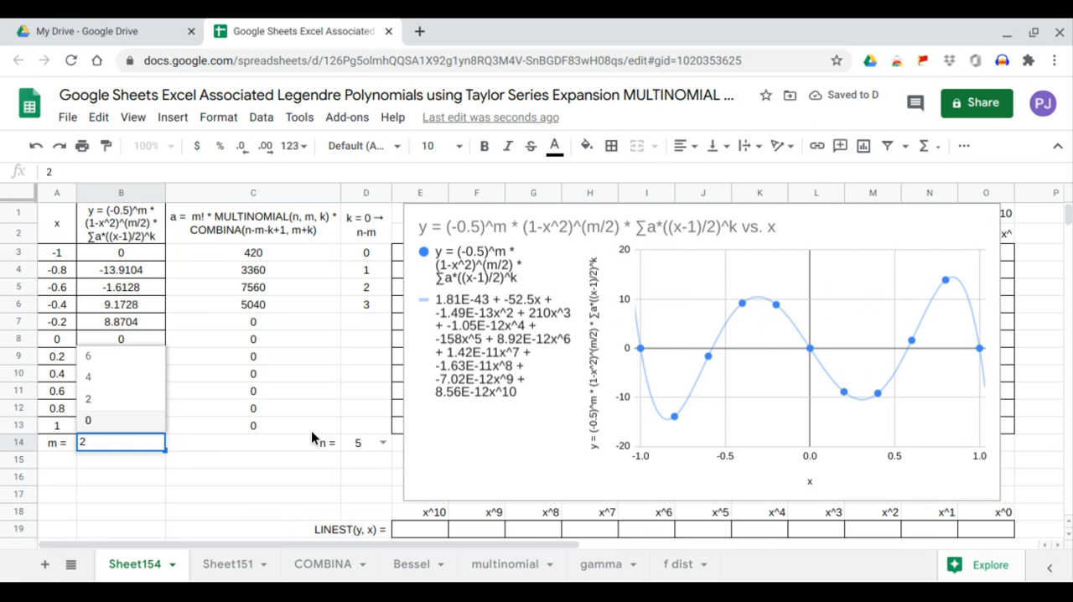
click(378, 446)
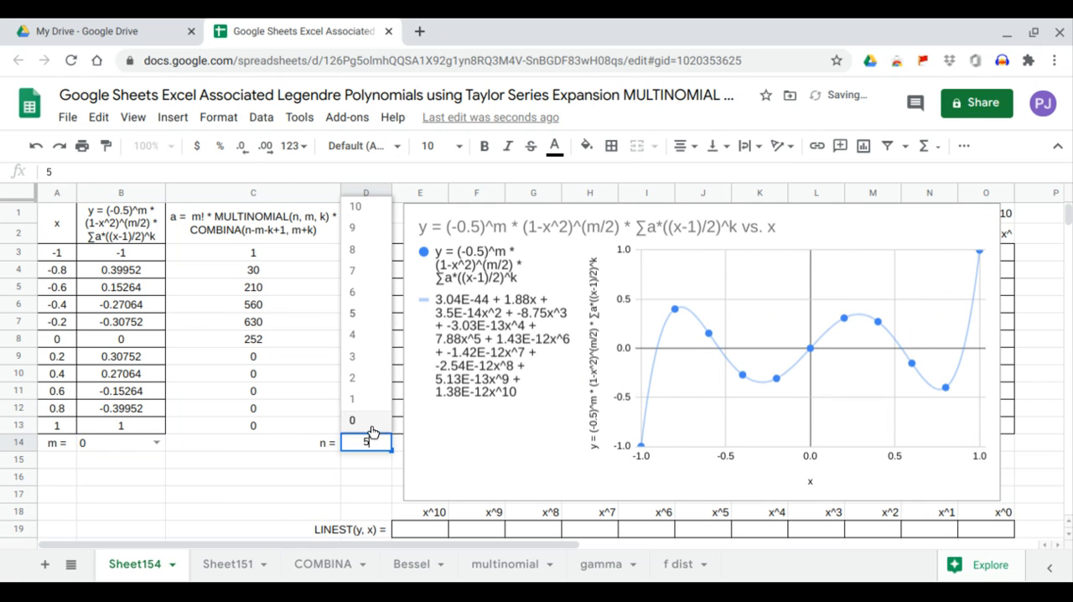
click(374, 424)
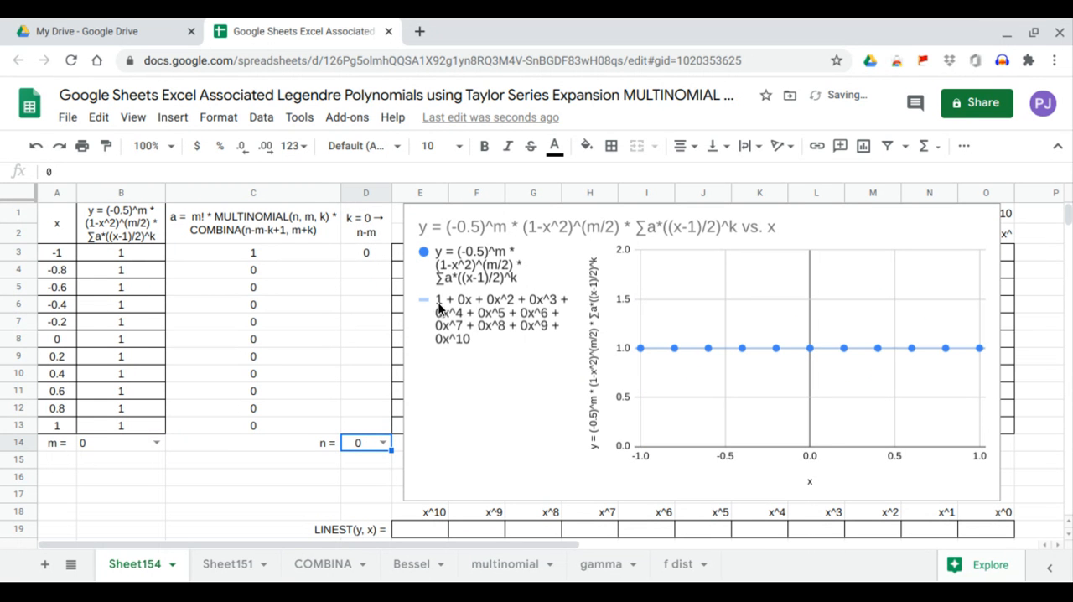
Set n to 1 and 2 in turn to view each polynomial's curve and trendline equation.
click(382, 443)
click(385, 403)
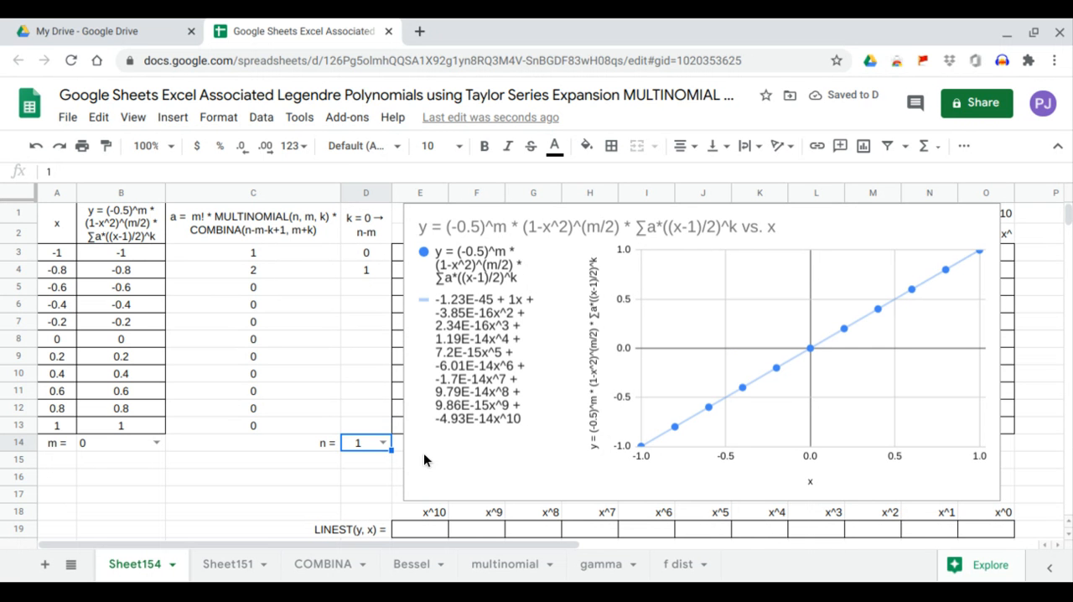
click(383, 442)
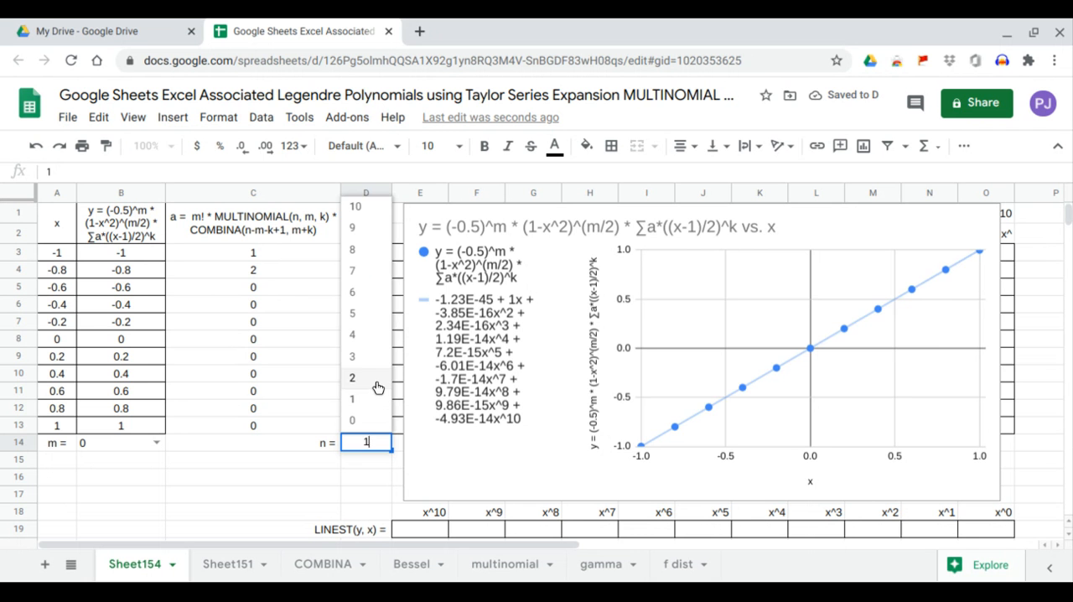
click(377, 385)
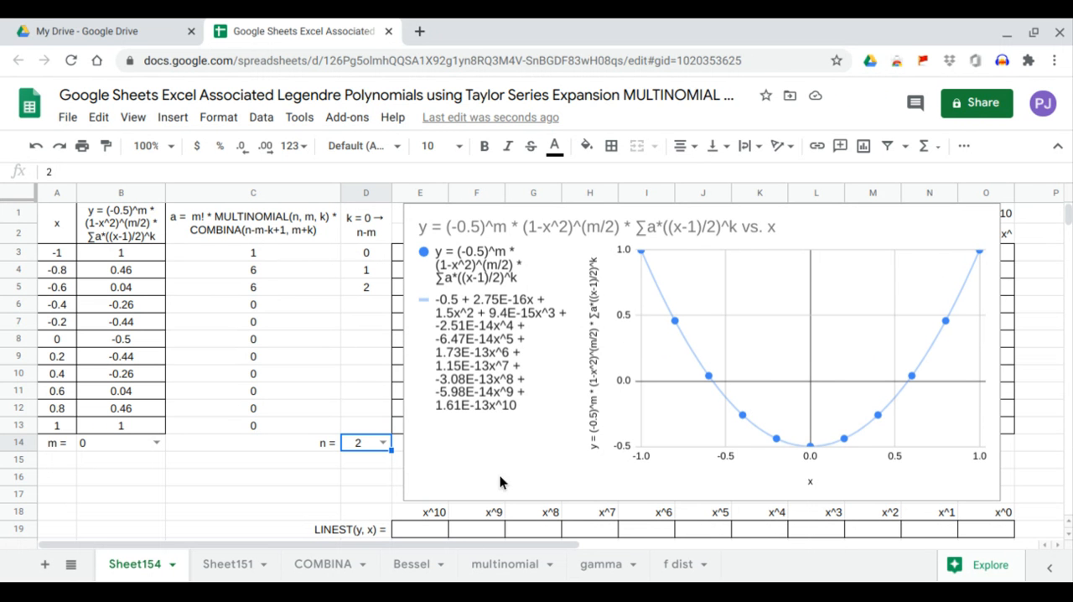
Move the chart clear of the powers table and fill the table from E3 with an ARRAYFORMULA raising A3:A13 to the exponents E1:O1.
click(434, 404)
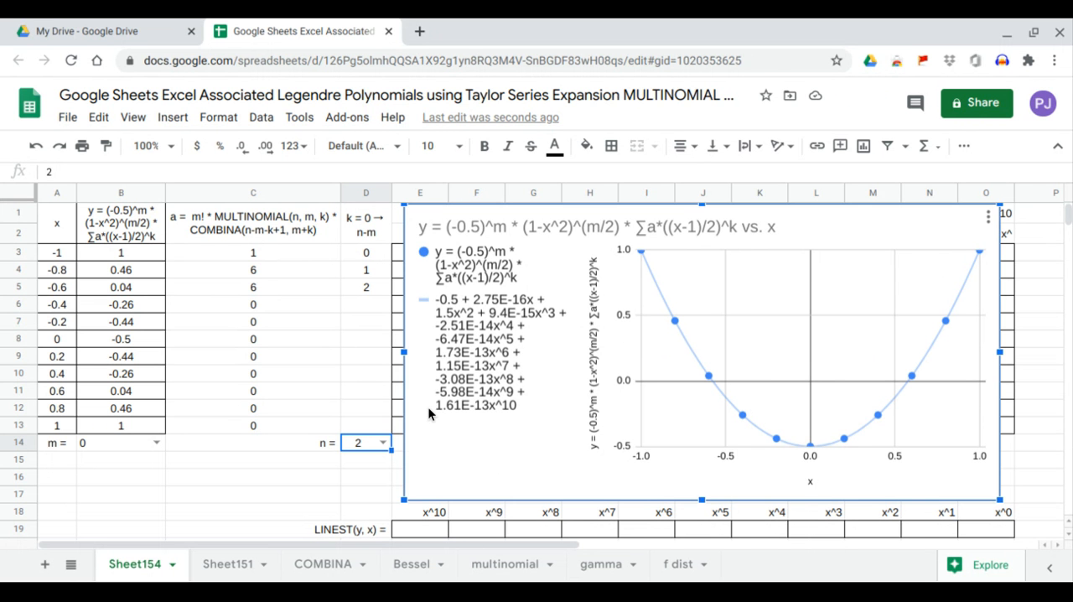
drag(429, 412, 1053, 416)
click(434, 254)
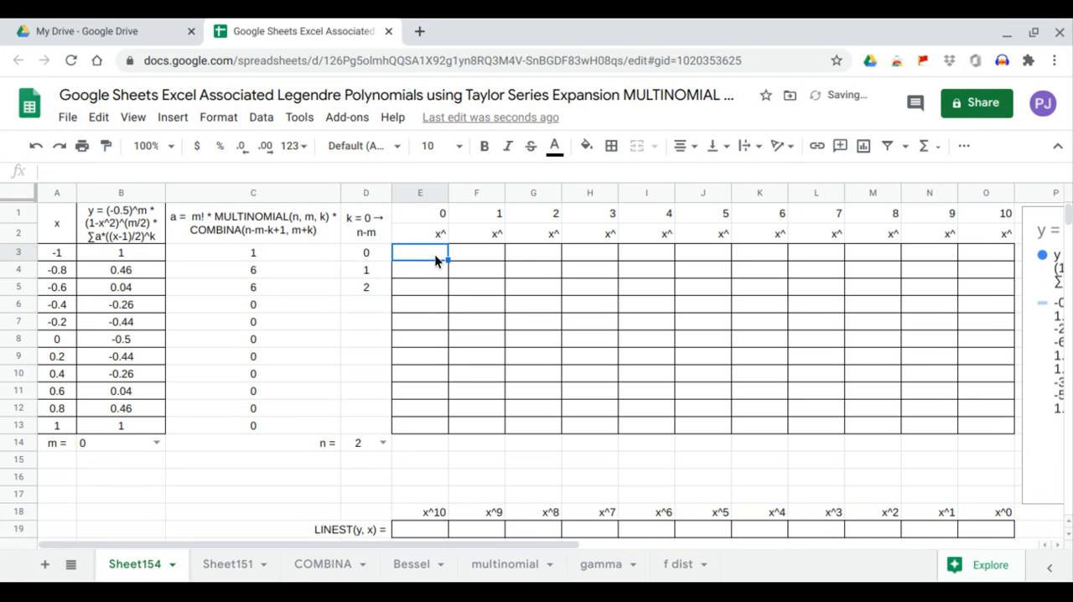
text(=ARRAYFORMULA()
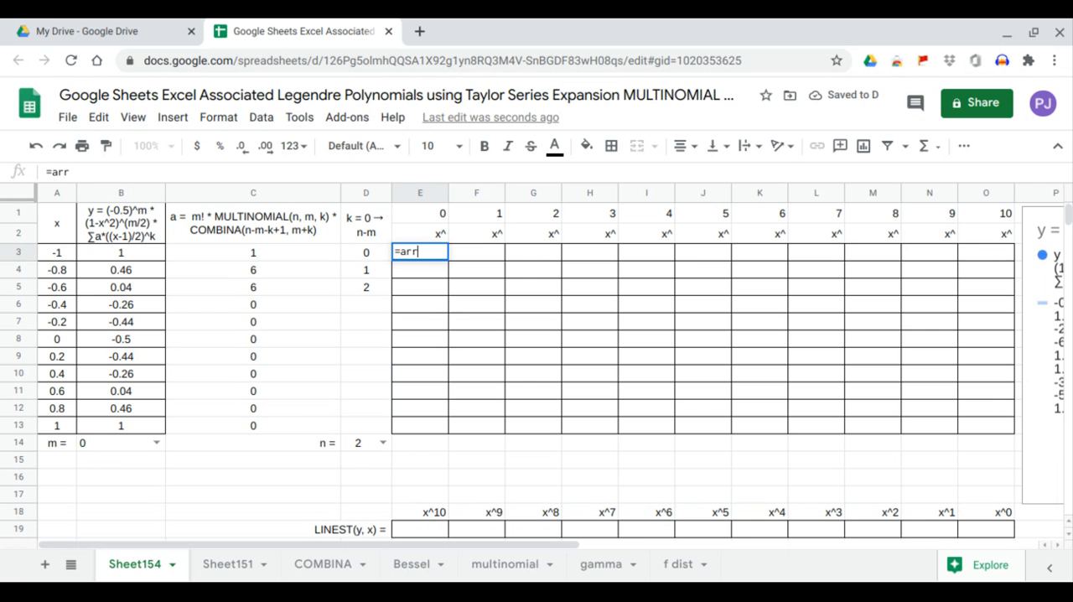
text(ar)
key(Tab)
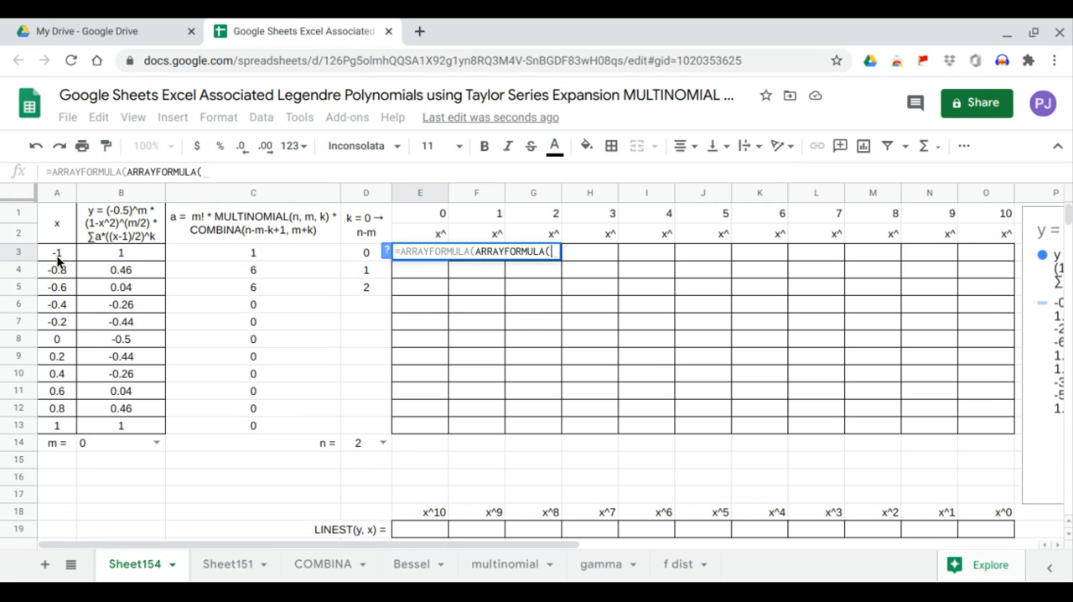
drag(59, 255, 64, 425)
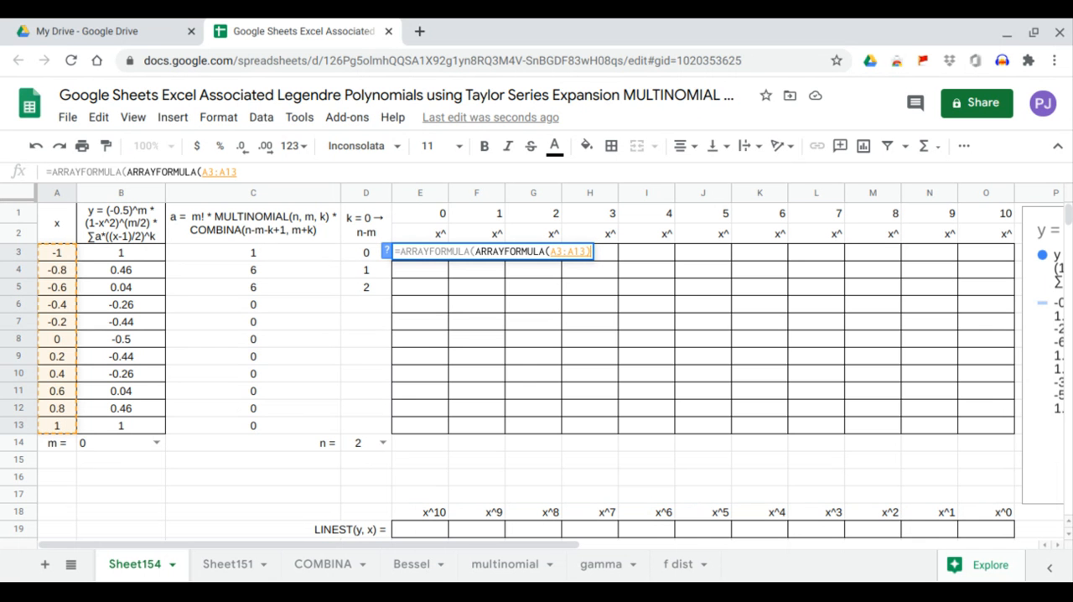
text()^)
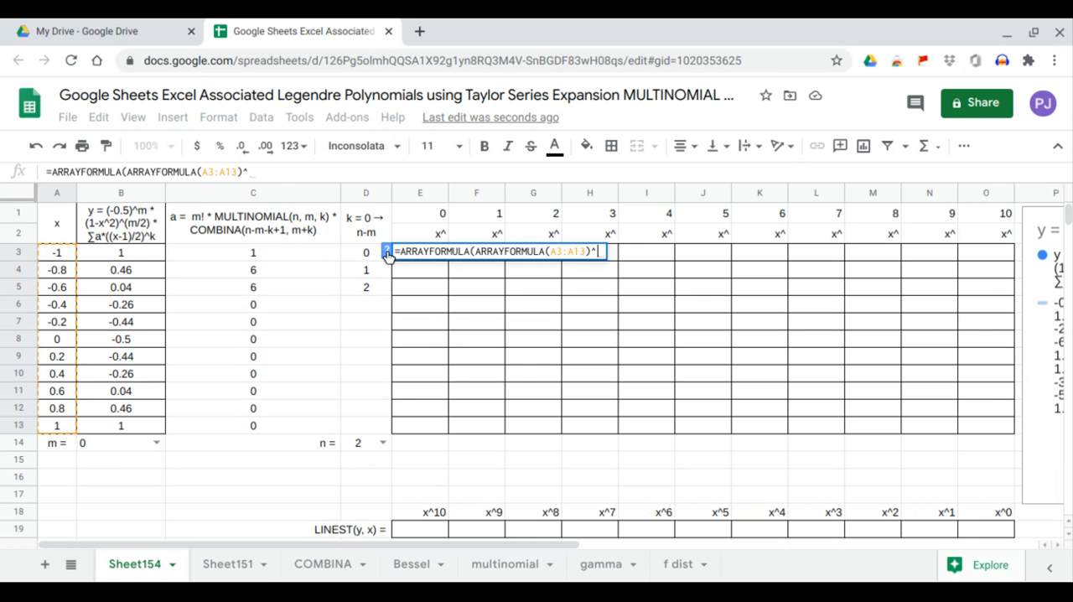
drag(439, 216, 974, 216)
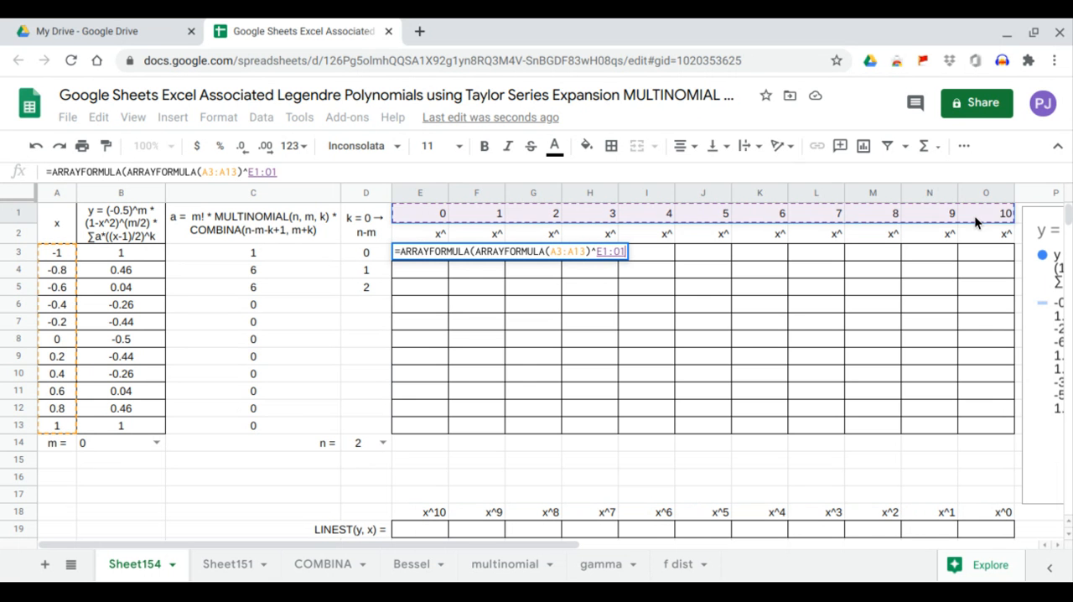
key(Return)
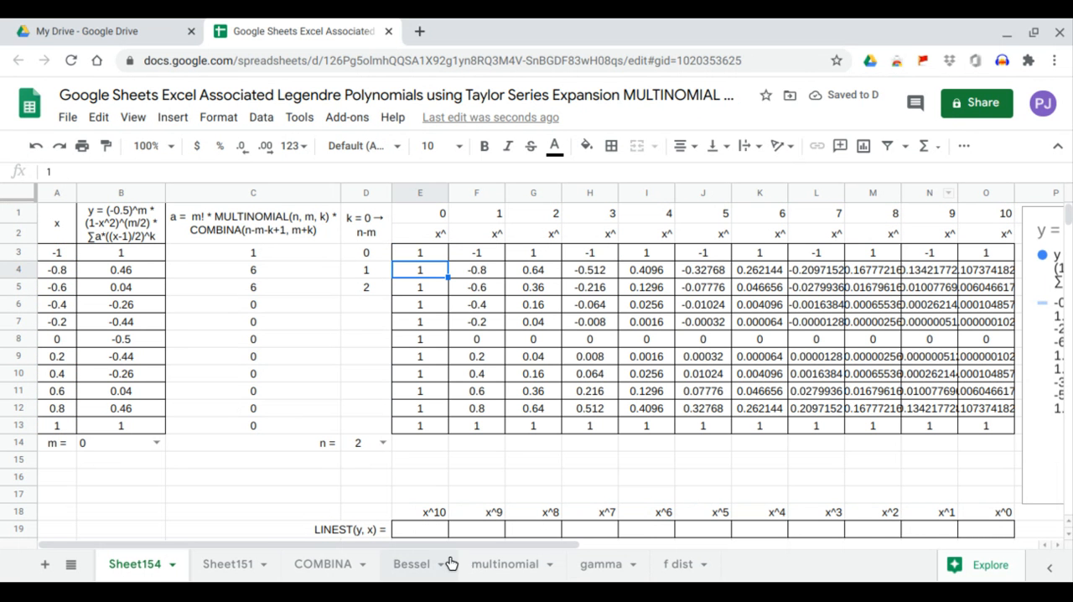
Enter a LINEST formula in E19 using B3:B13 as the y data and F3:O13 as the x data.
click(429, 533)
text(=LINEST()
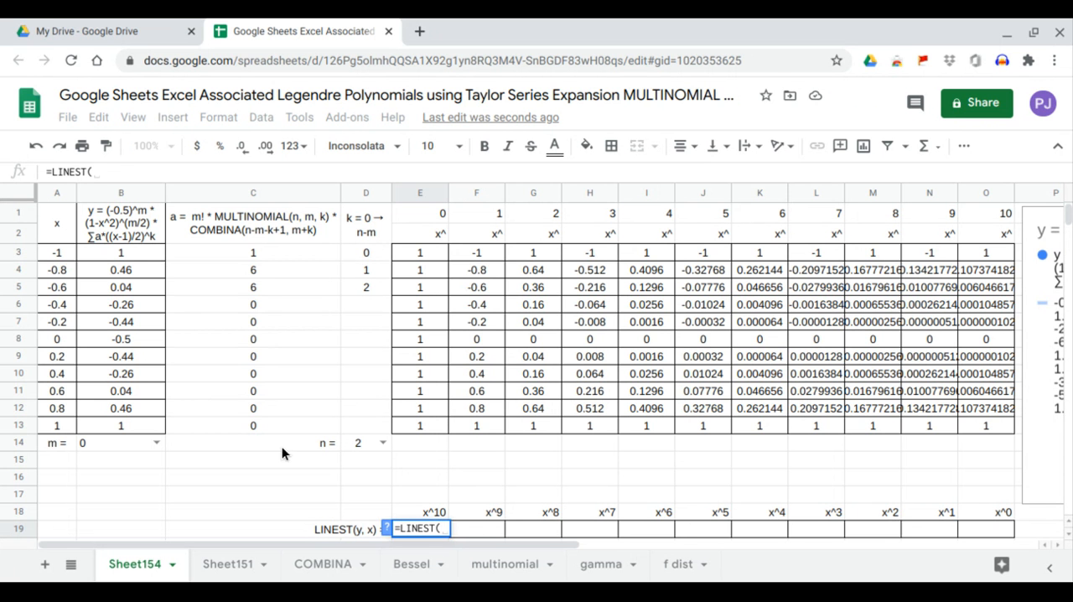
drag(119, 262, 120, 420)
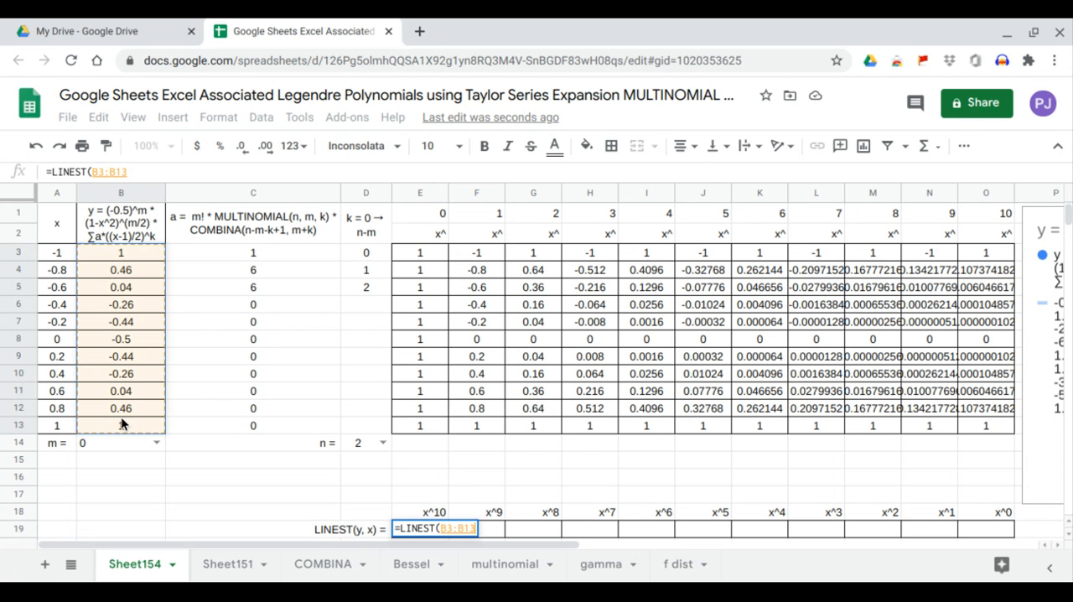
text(,)
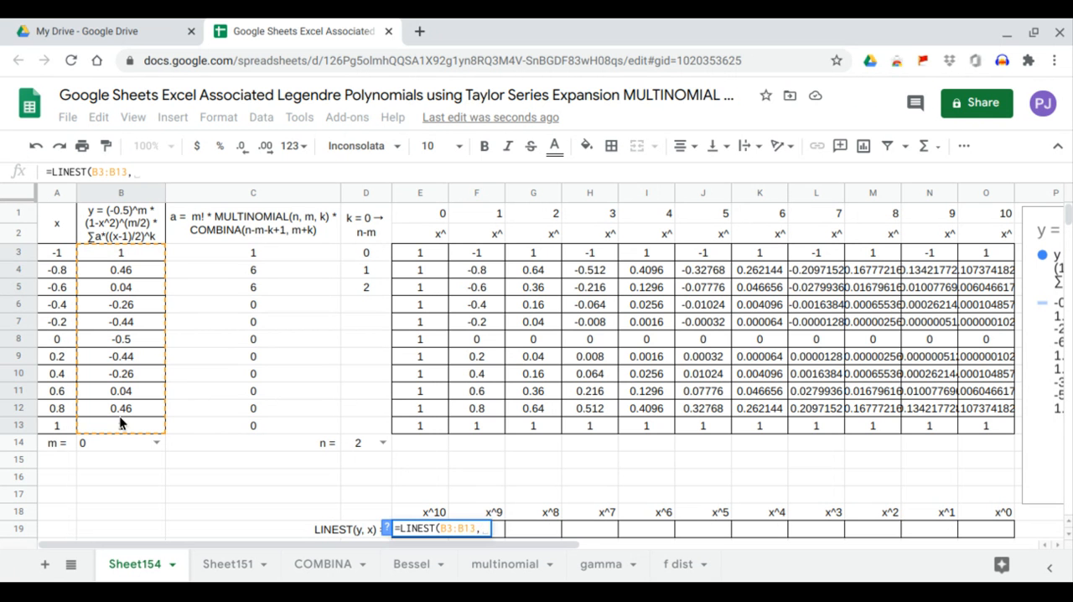
drag(469, 250, 975, 430)
key(Return)
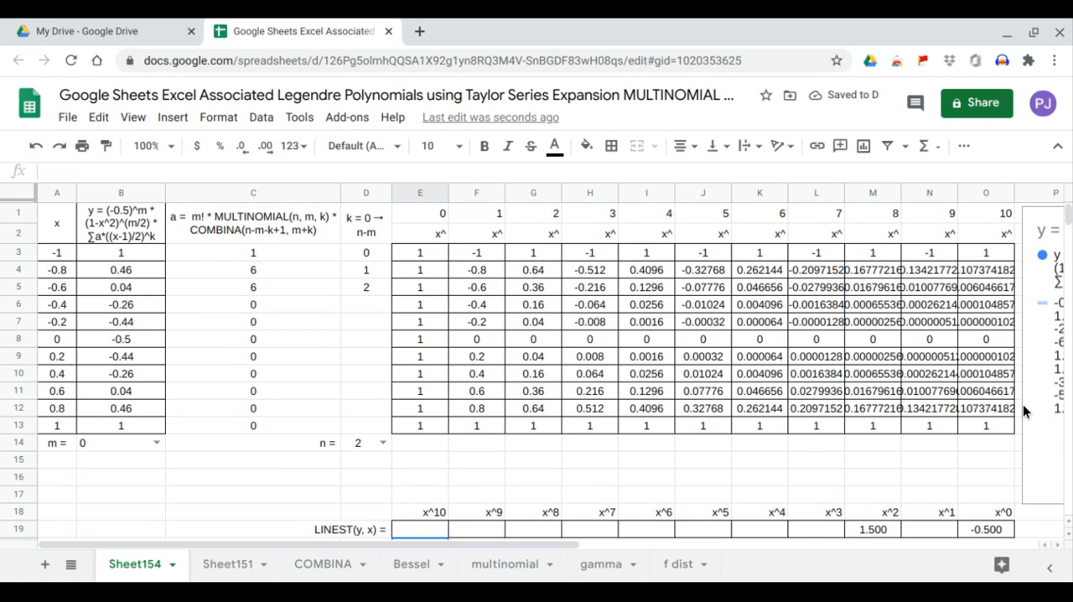
Move the chart back over the powers table, starting at column E above the LINEST row.
click(1023, 404)
drag(1022, 404, 399, 349)
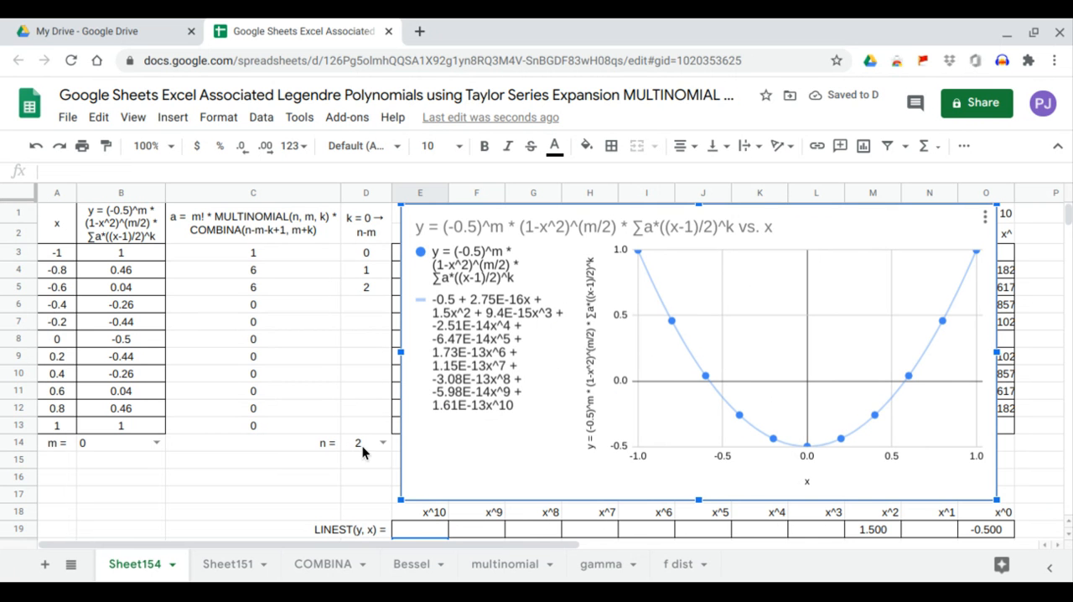
Set n to 0 and 1 in turn and check the LINEST coefficients against the chart, inspecting the x^1 coefficient.
click(381, 443)
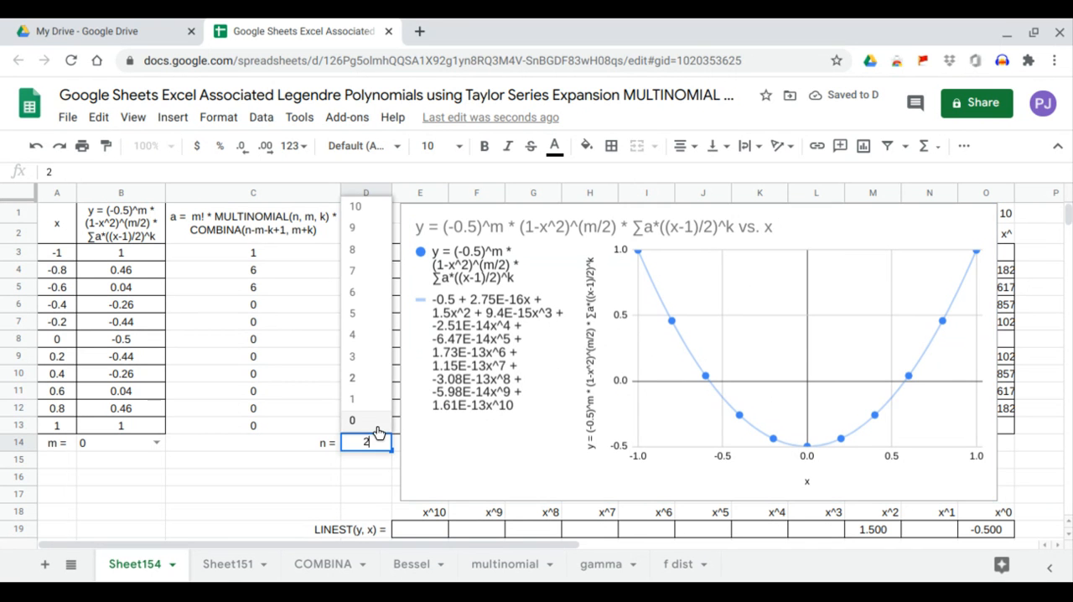
click(378, 421)
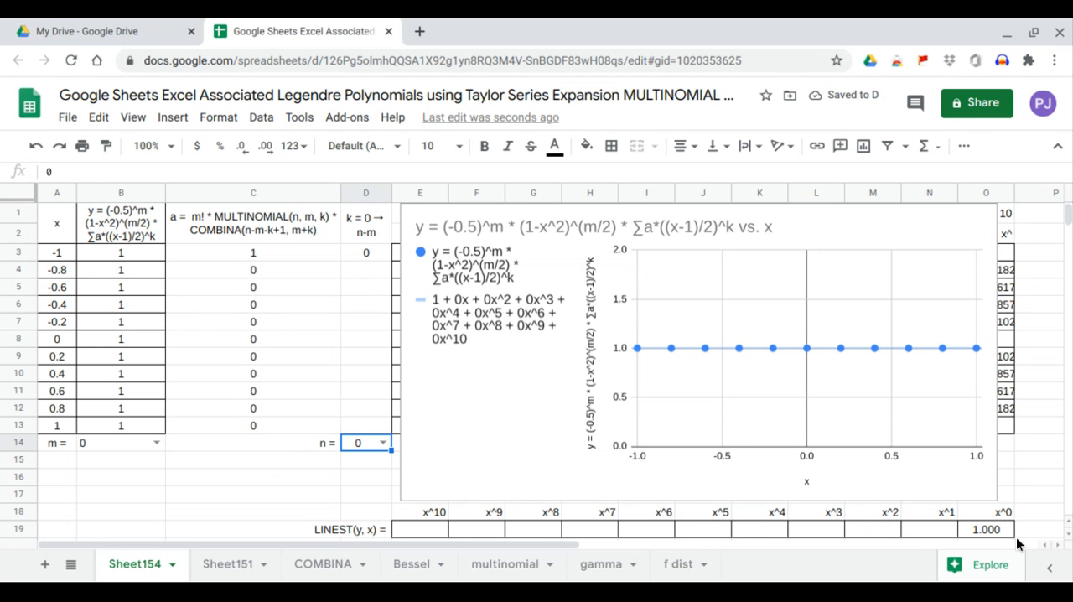
click(383, 443)
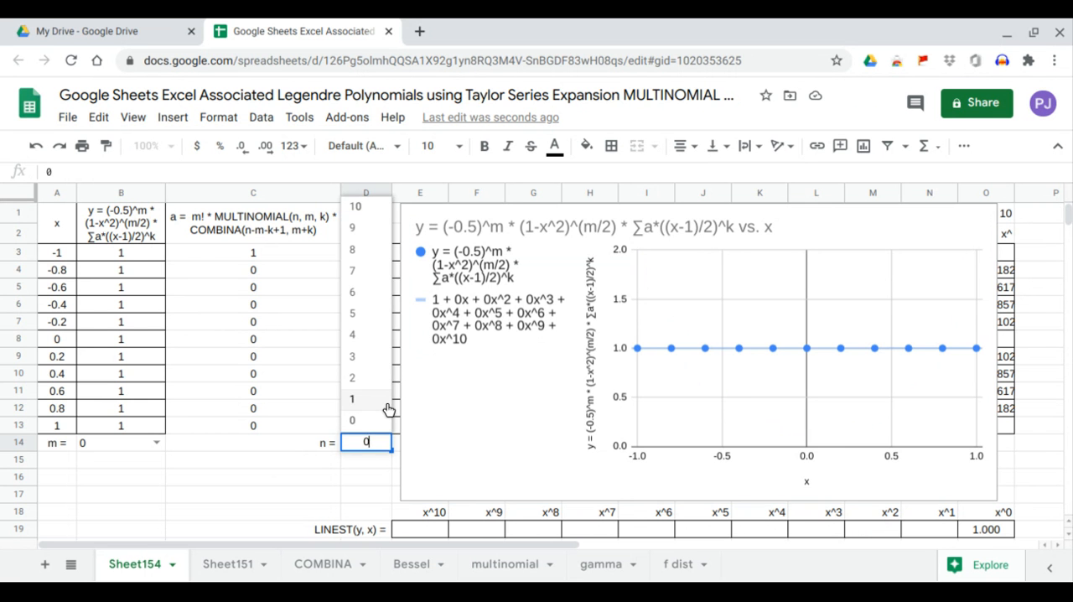
click(389, 409)
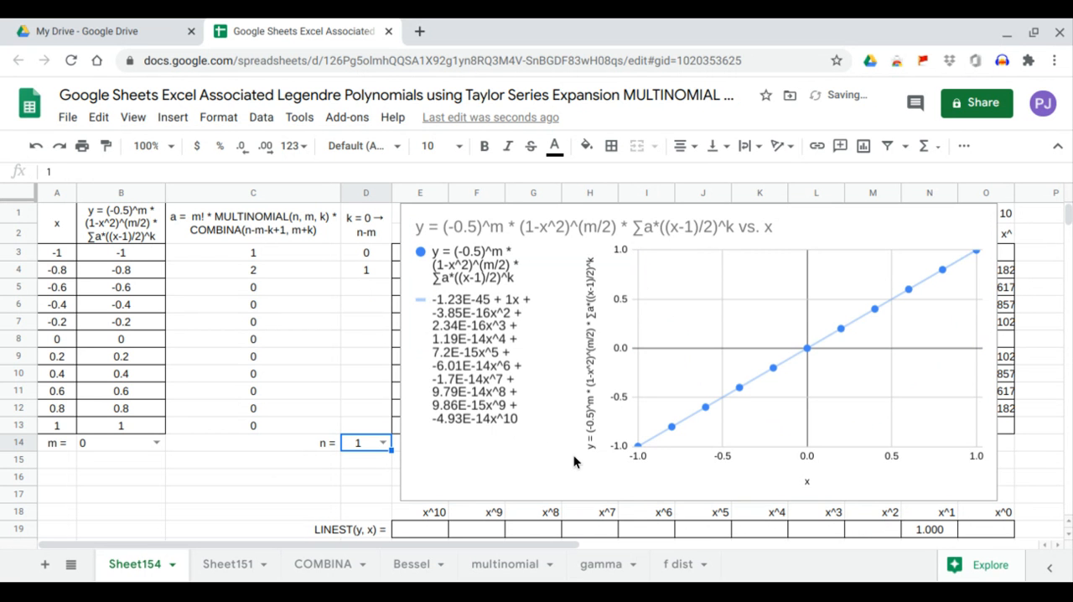
click(913, 526)
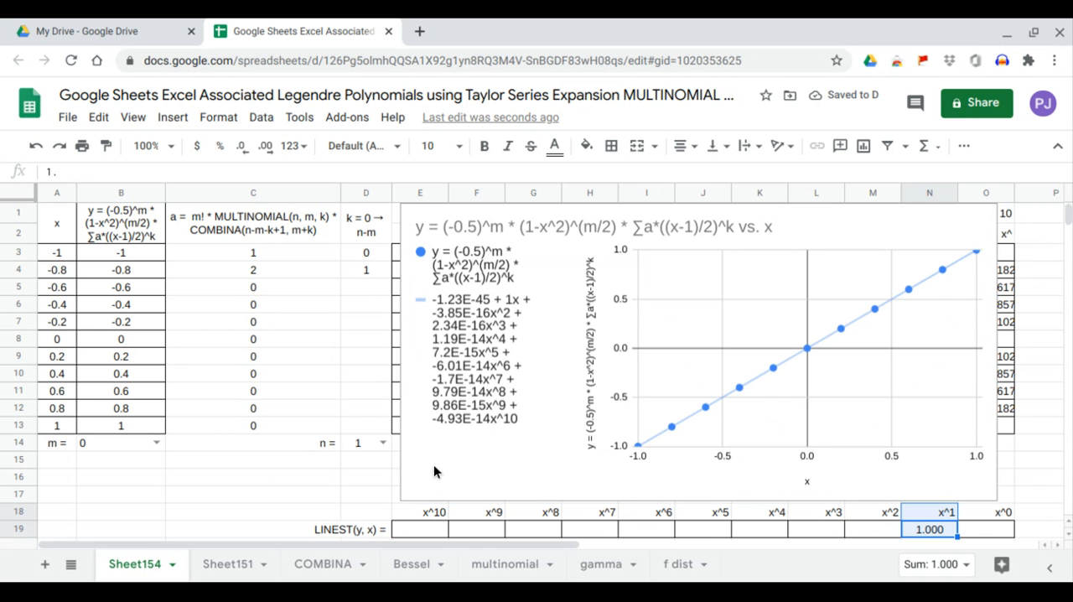
Set n to 2 and compare the x^0 and x^2 LINEST coefficients with the trendline equation.
click(385, 443)
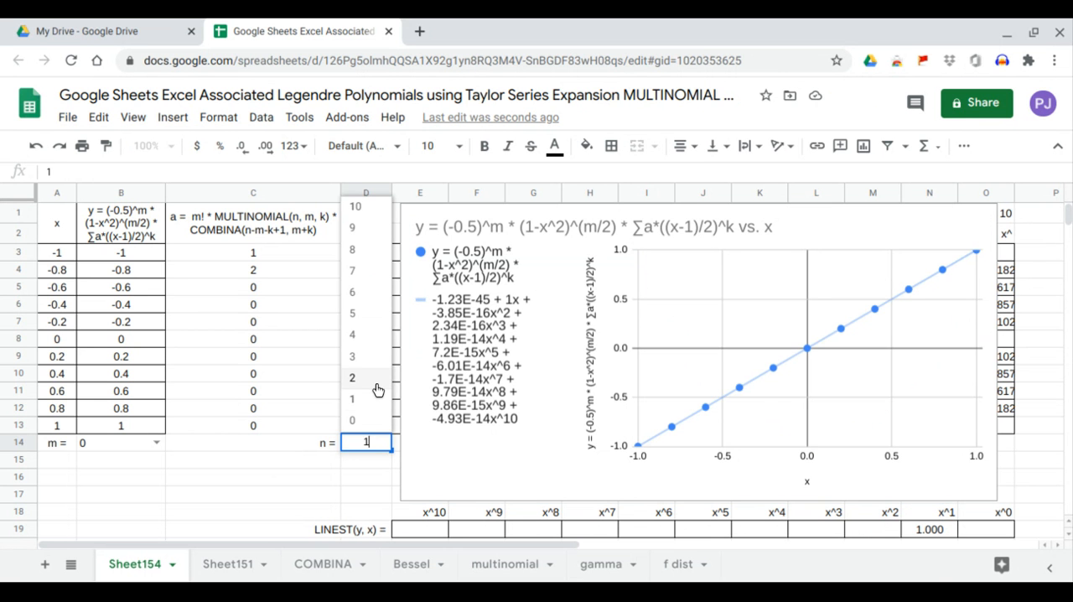
click(377, 390)
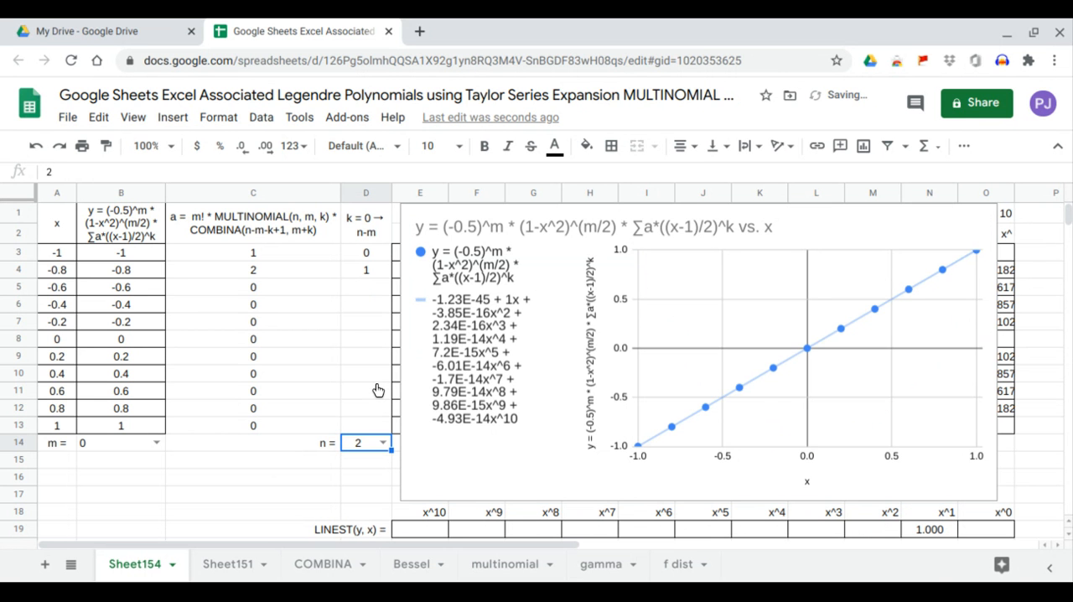
click(970, 529)
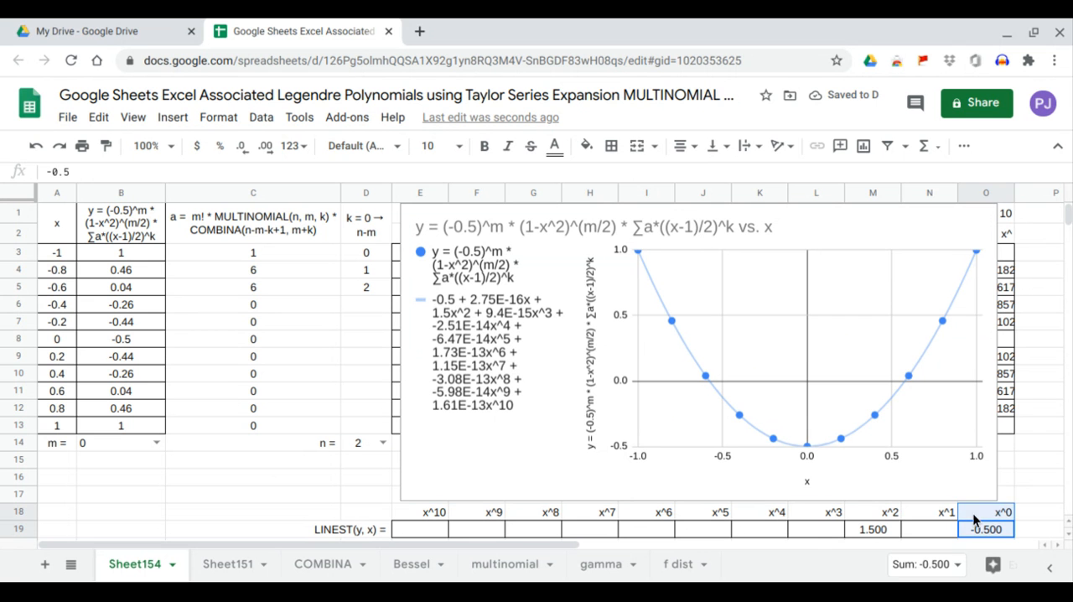
click(873, 530)
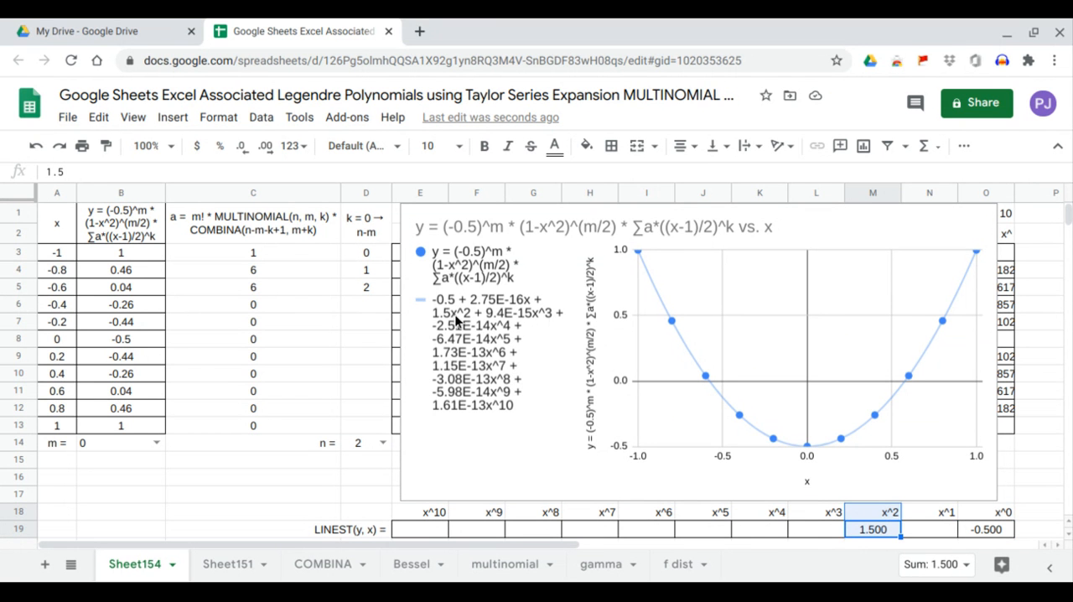
Set n to 3 and compare the x^3 LINEST coefficient with the chart's trendline equation.
click(387, 443)
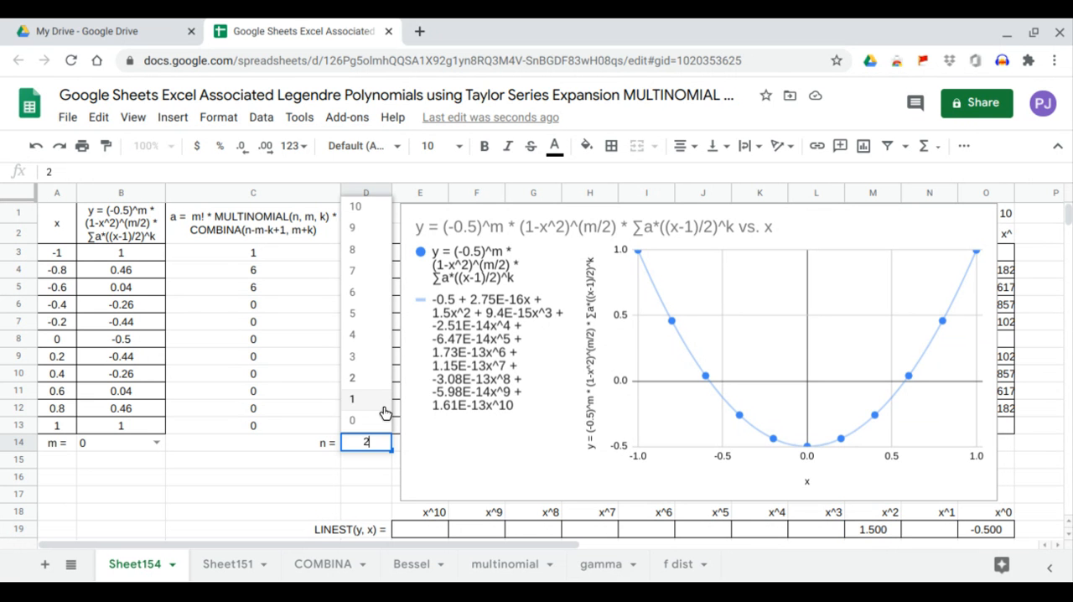
click(376, 362)
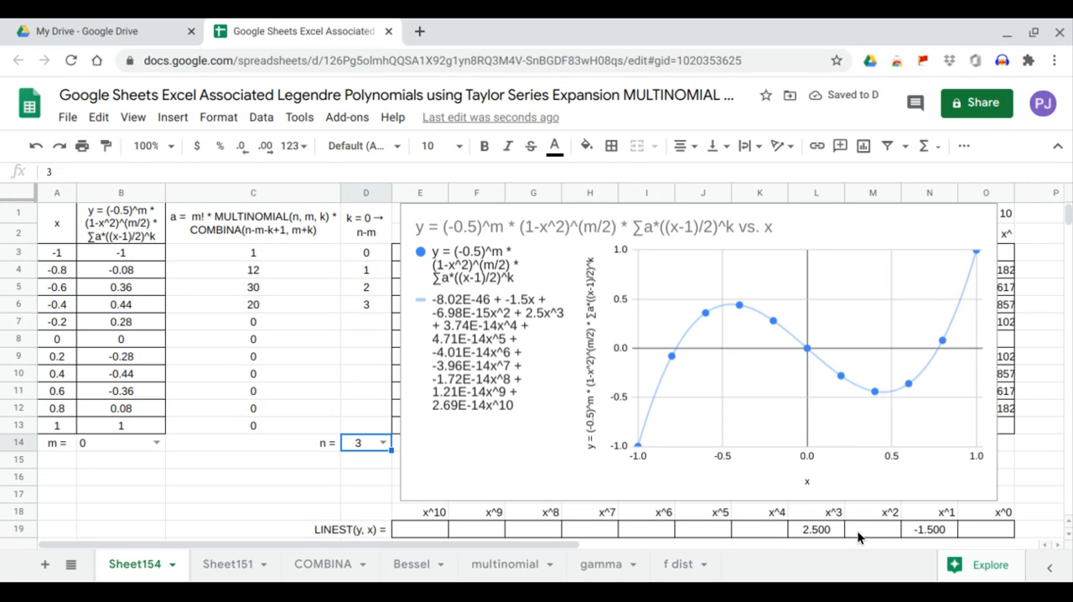
drag(820, 528, 817, 513)
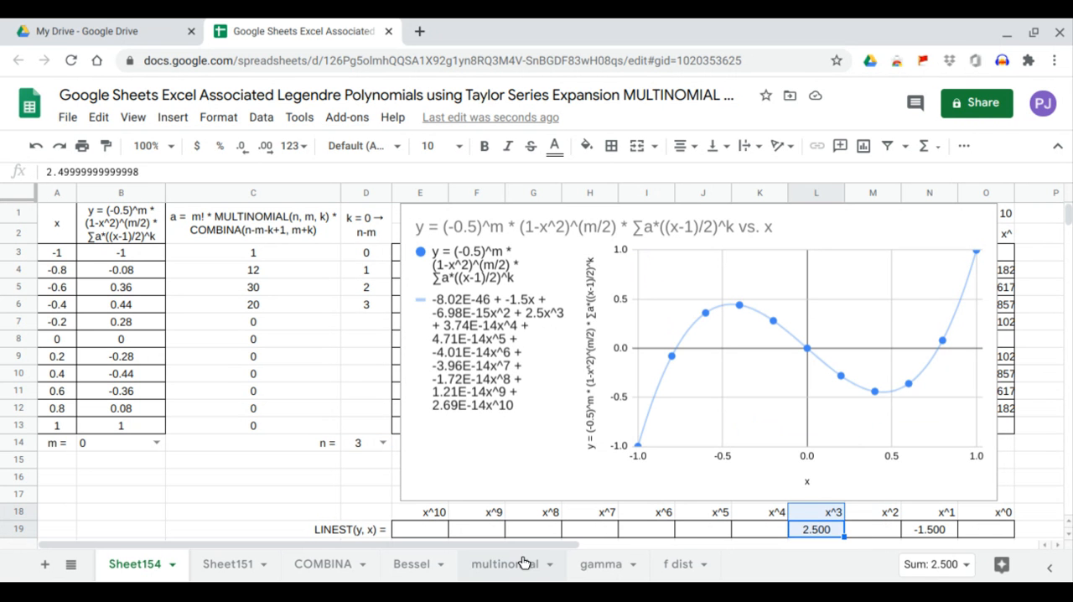
Set m to 2, try n at 0 and then 2, and check the x^0 and x^2 LINEST coefficients against the trendline.
click(156, 442)
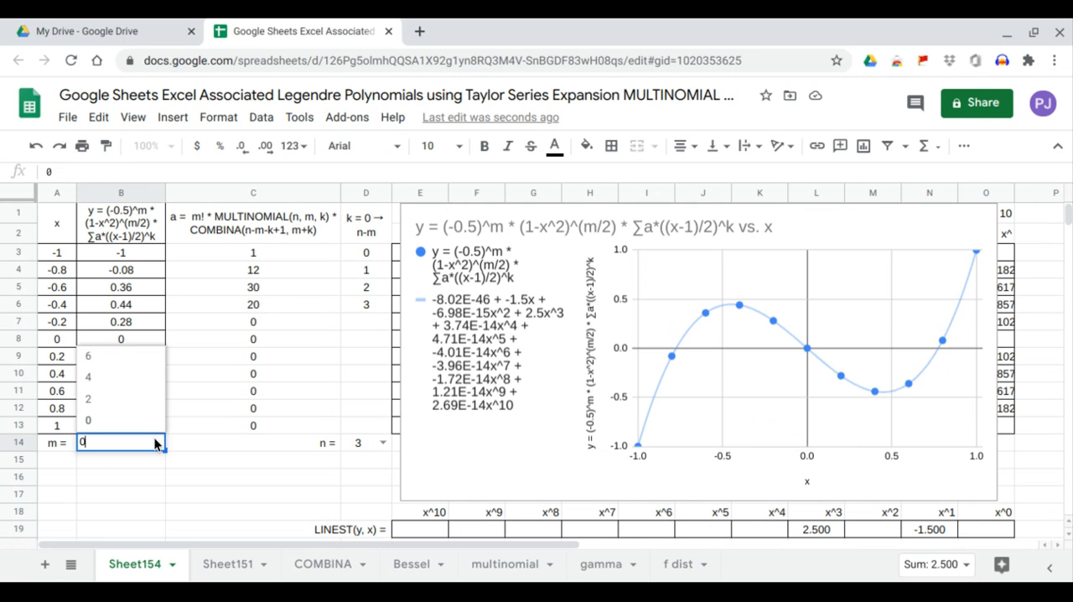
click(144, 406)
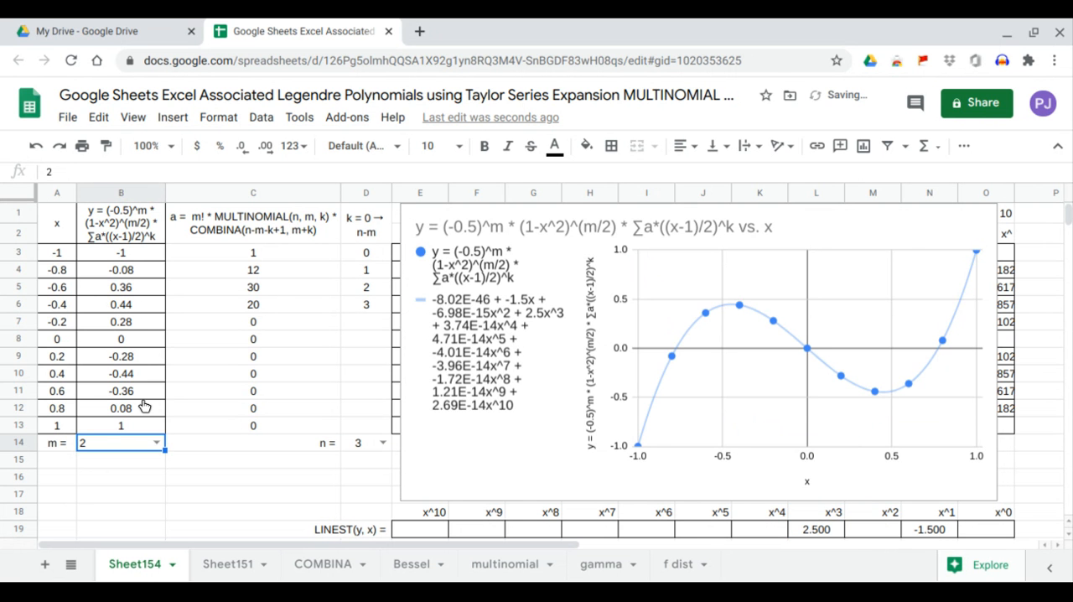
click(385, 443)
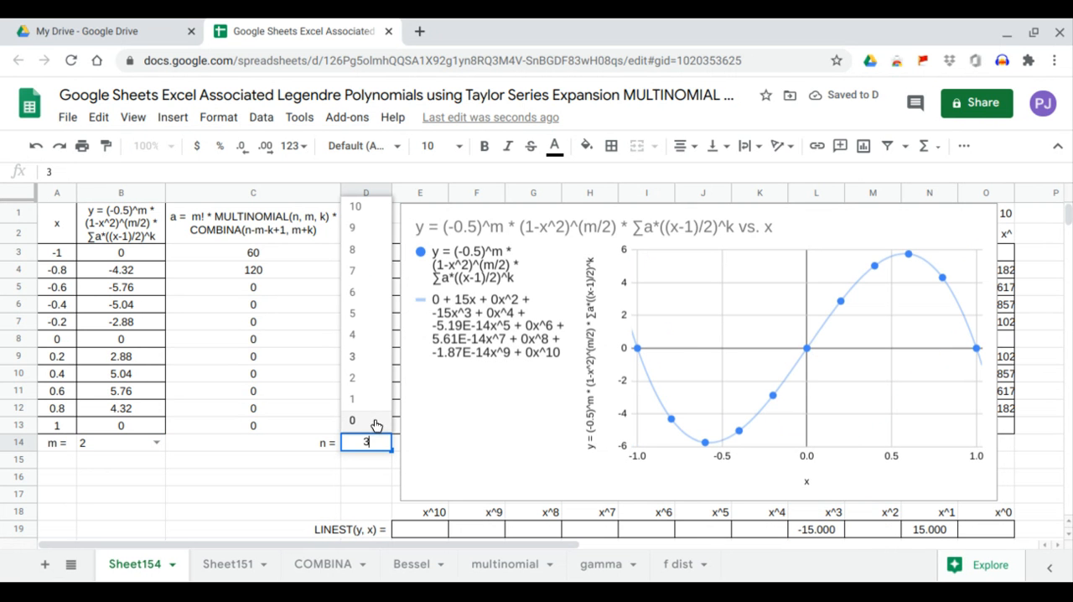
click(376, 421)
click(381, 443)
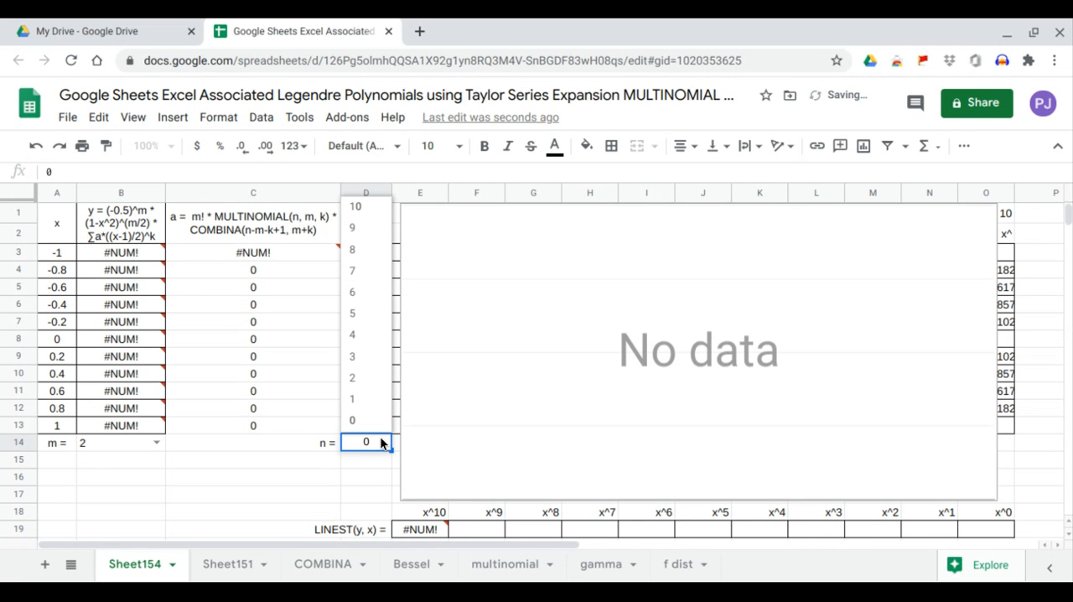
click(382, 380)
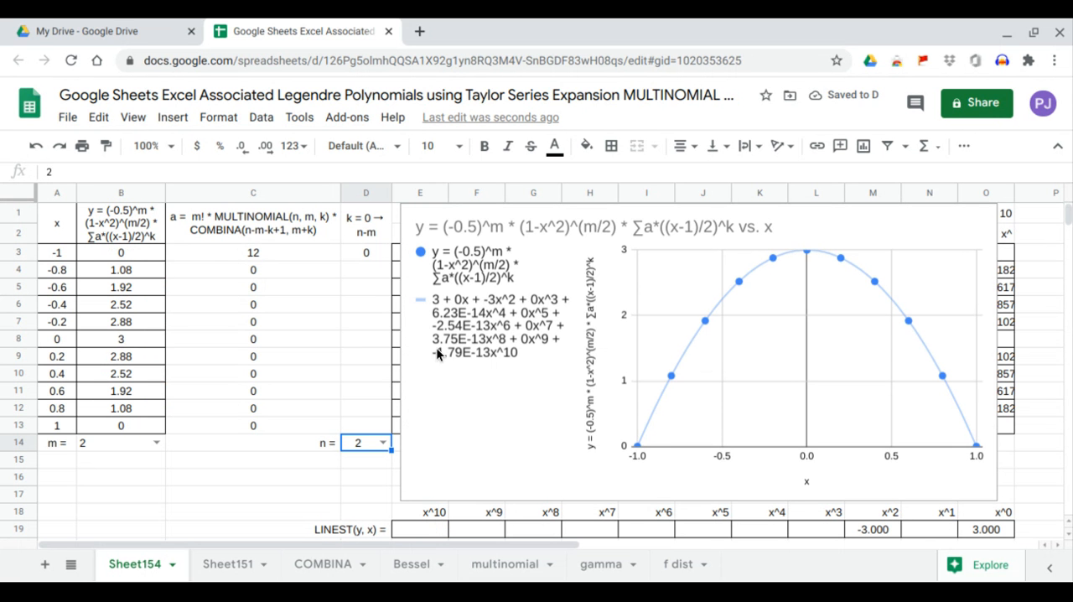
click(995, 530)
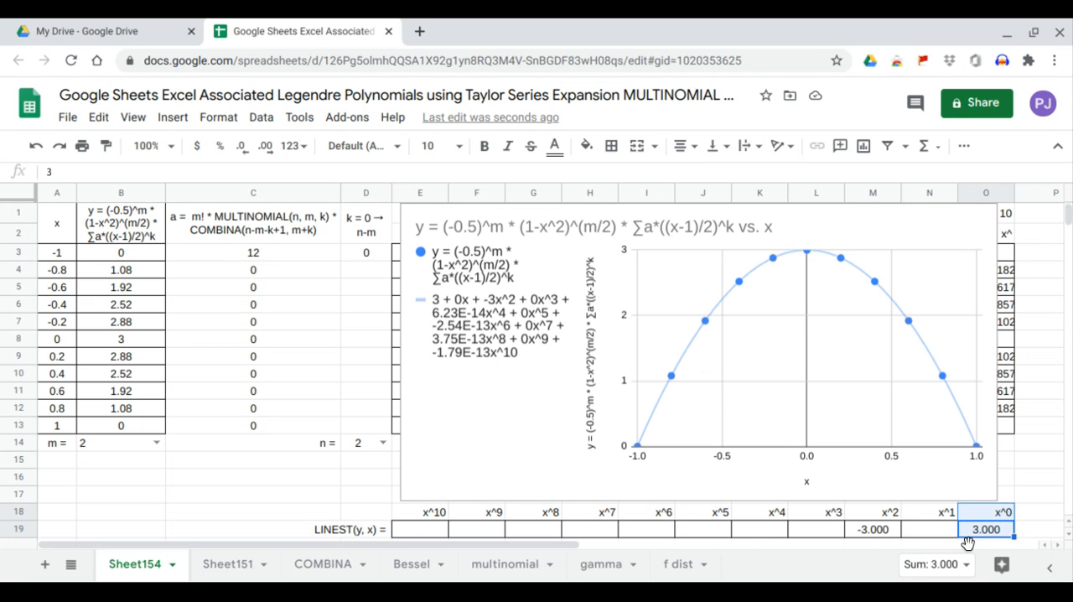
click(875, 527)
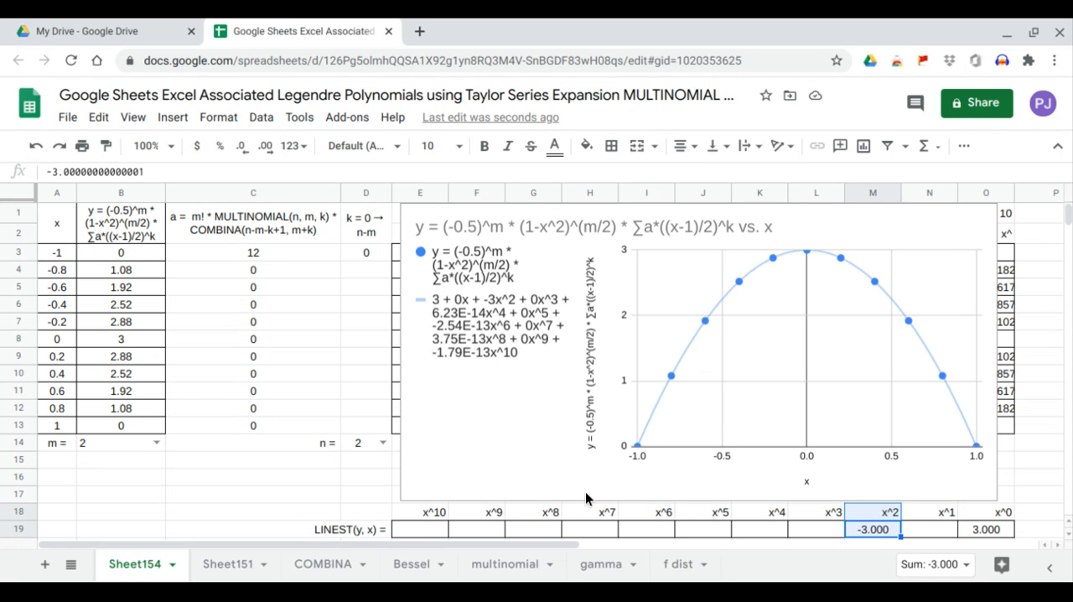
With m at 2, set n to 3 and compare the x^1 and x^3 LINEST coefficients with the trendline equation.
click(379, 443)
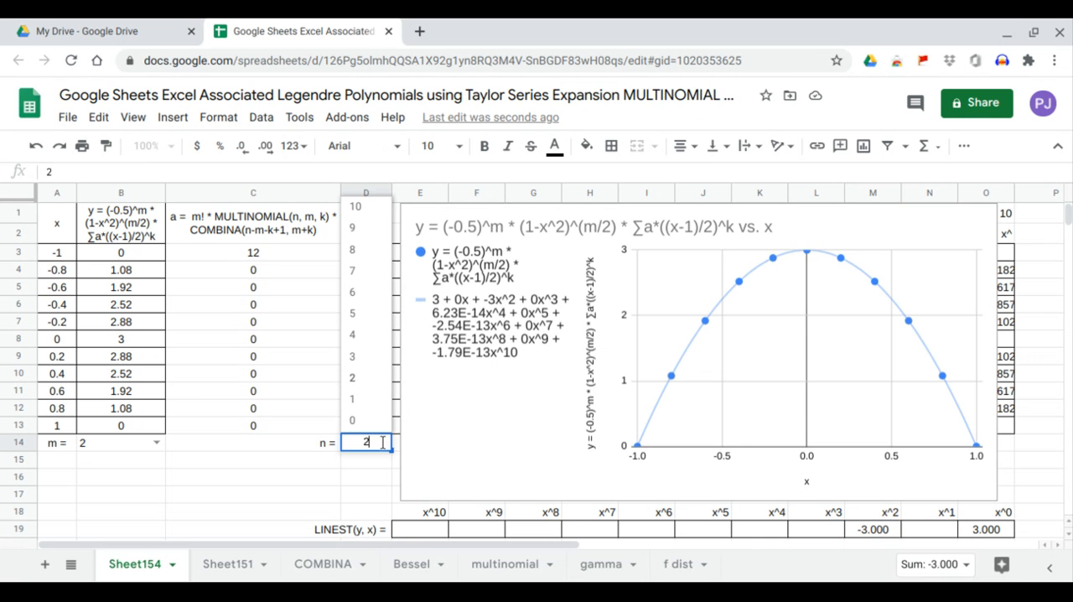
click(378, 360)
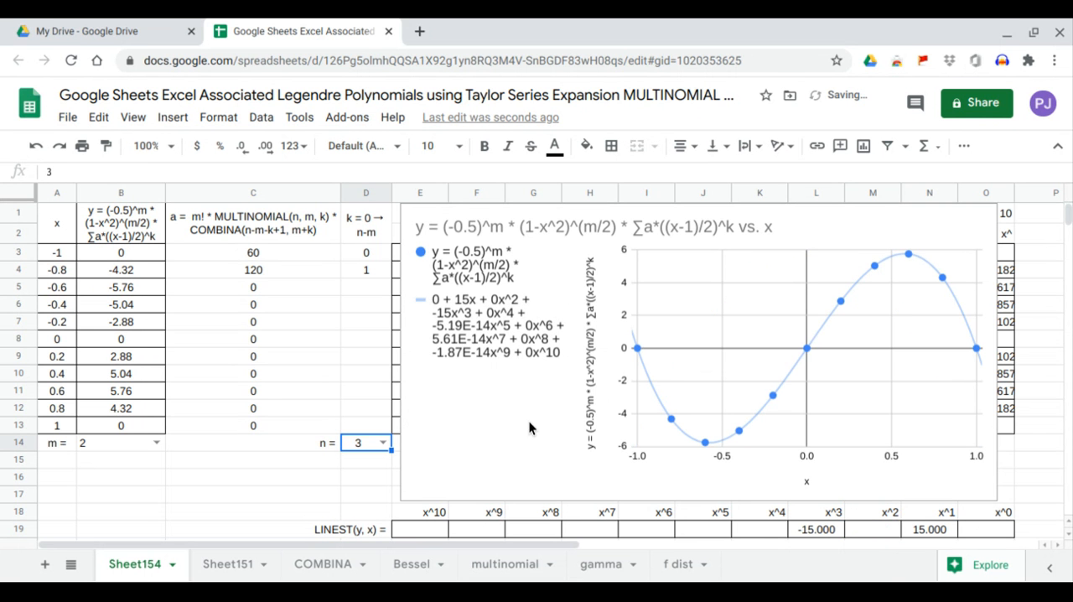
click(937, 530)
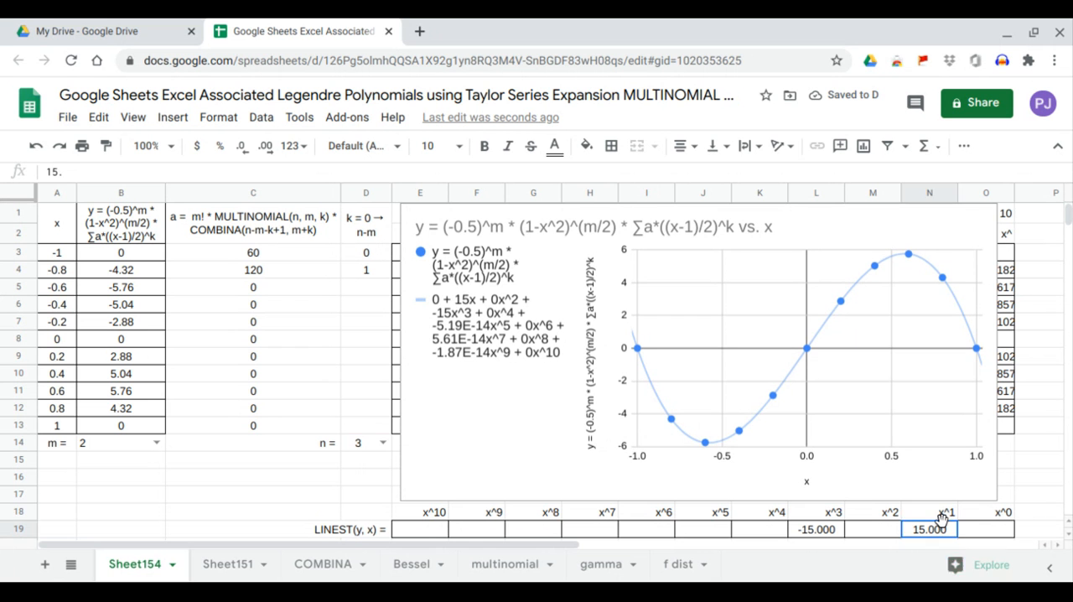
drag(837, 531, 831, 516)
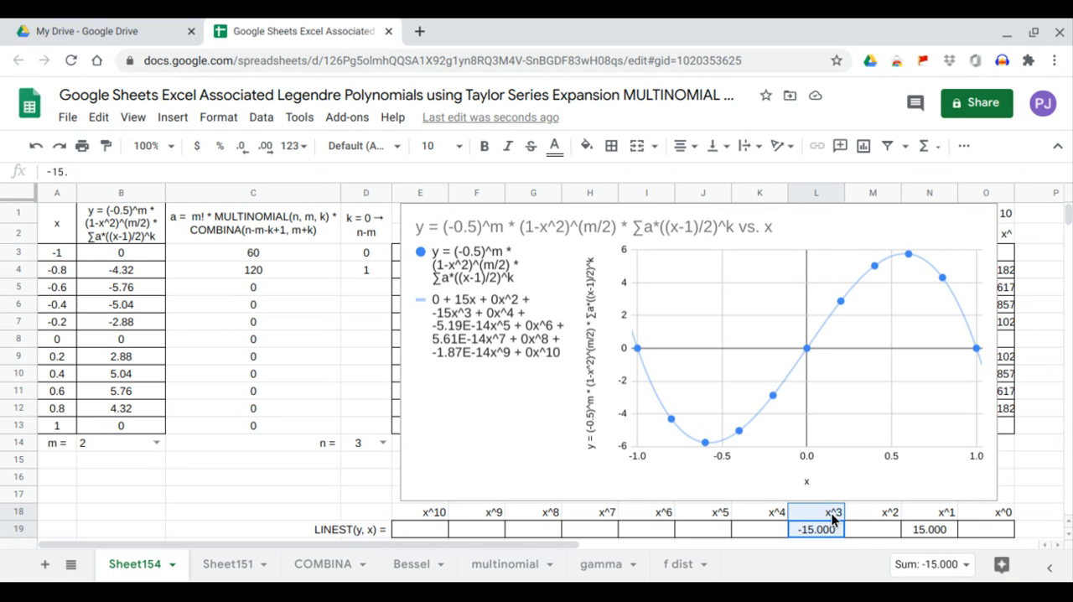
Set n to 4 with m at 2 and check the x^0, x^2 and x^4 LINEST coefficients against the trendline.
click(386, 444)
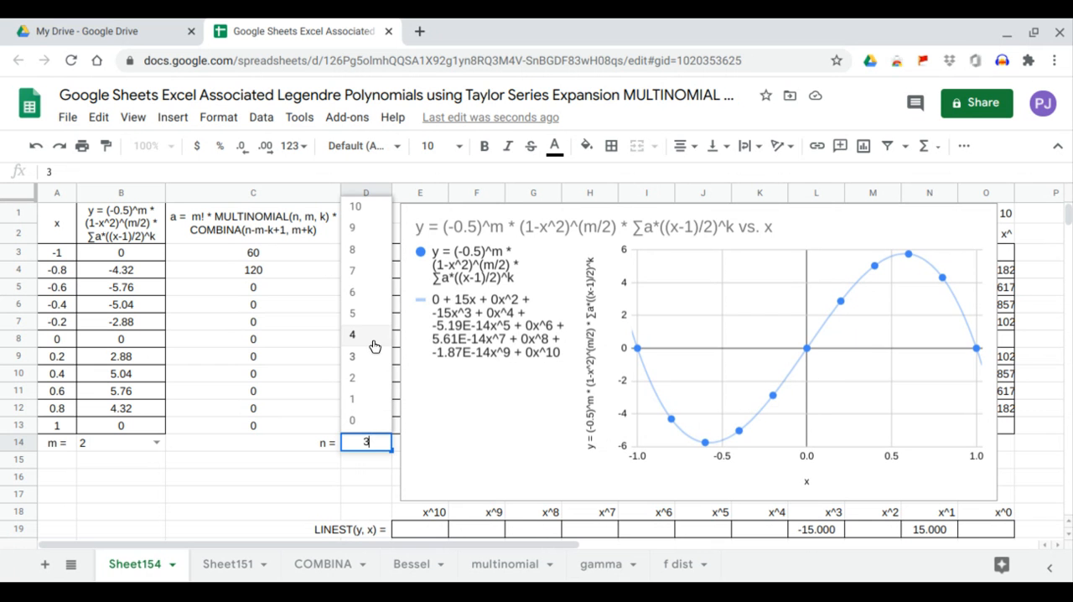
click(376, 347)
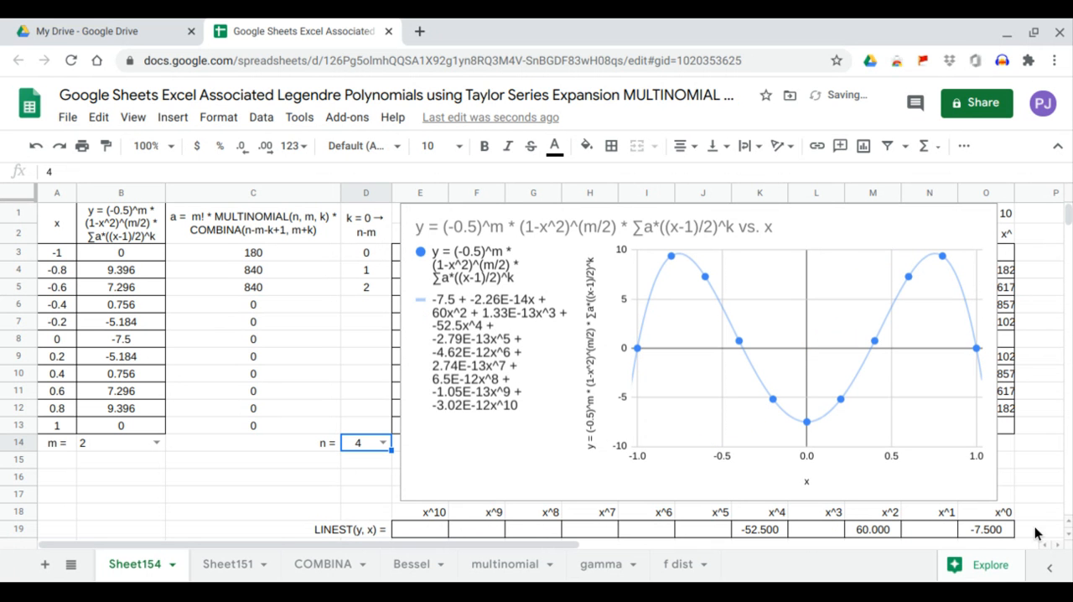
click(994, 531)
click(876, 526)
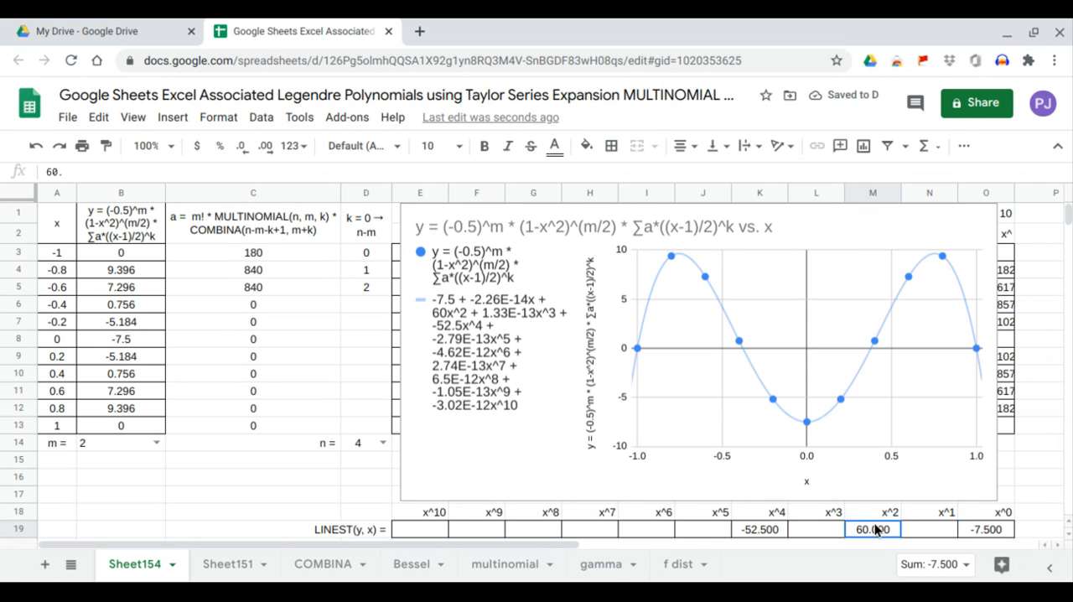
click(767, 529)
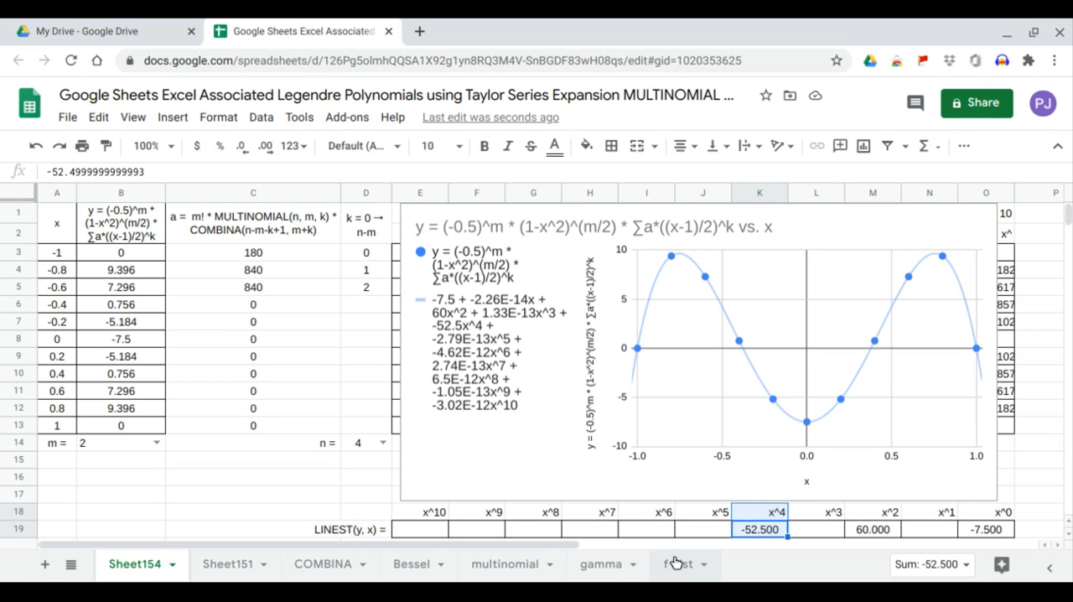
Set m to 4, try n at 3, and return n to 4.
click(157, 443)
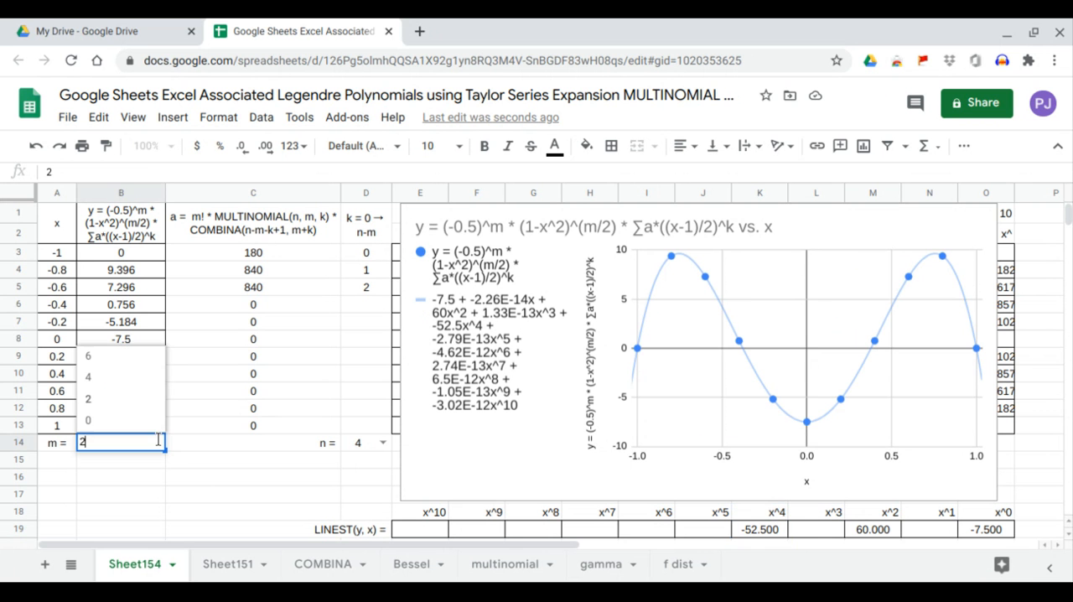
click(147, 379)
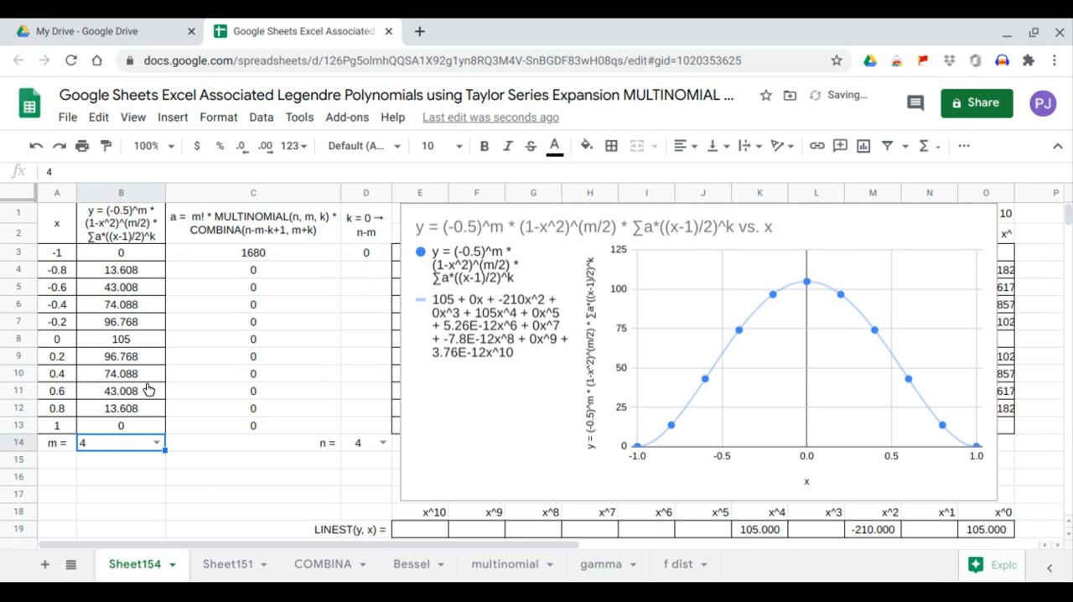
click(382, 442)
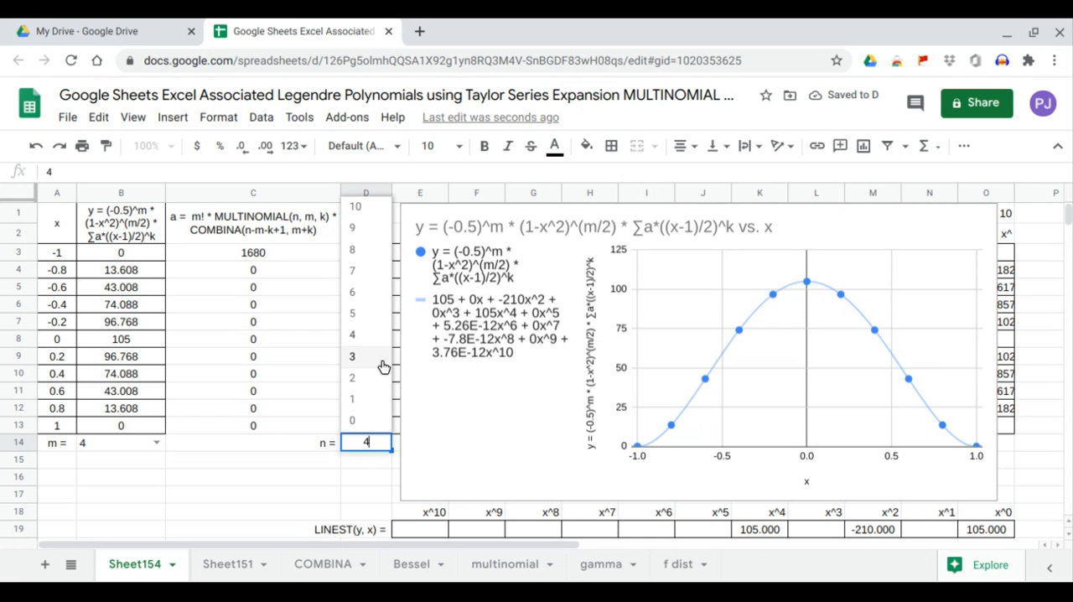
click(382, 367)
click(383, 443)
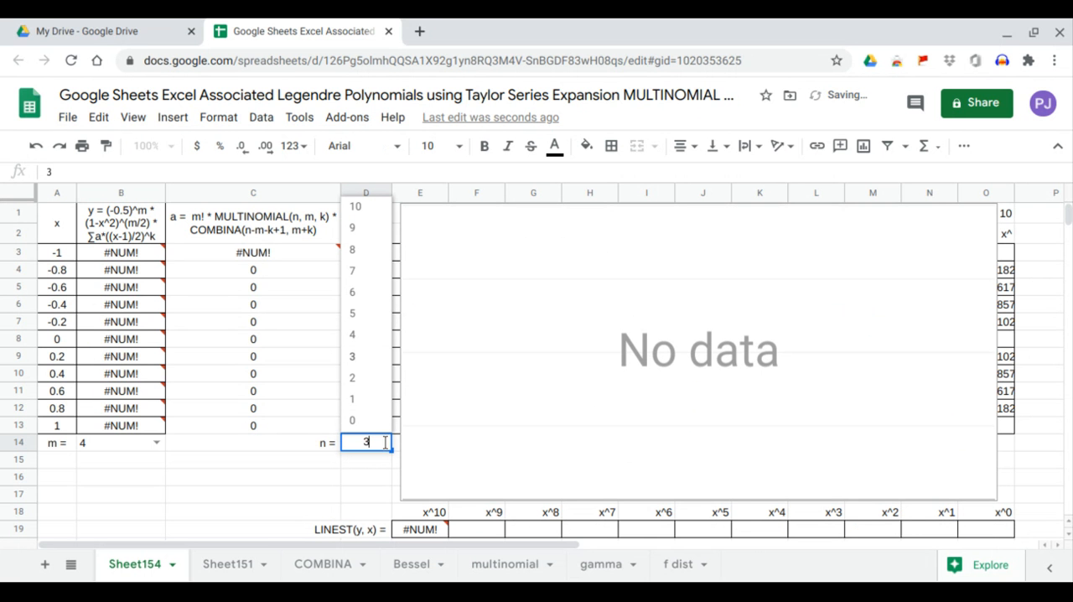
click(384, 335)
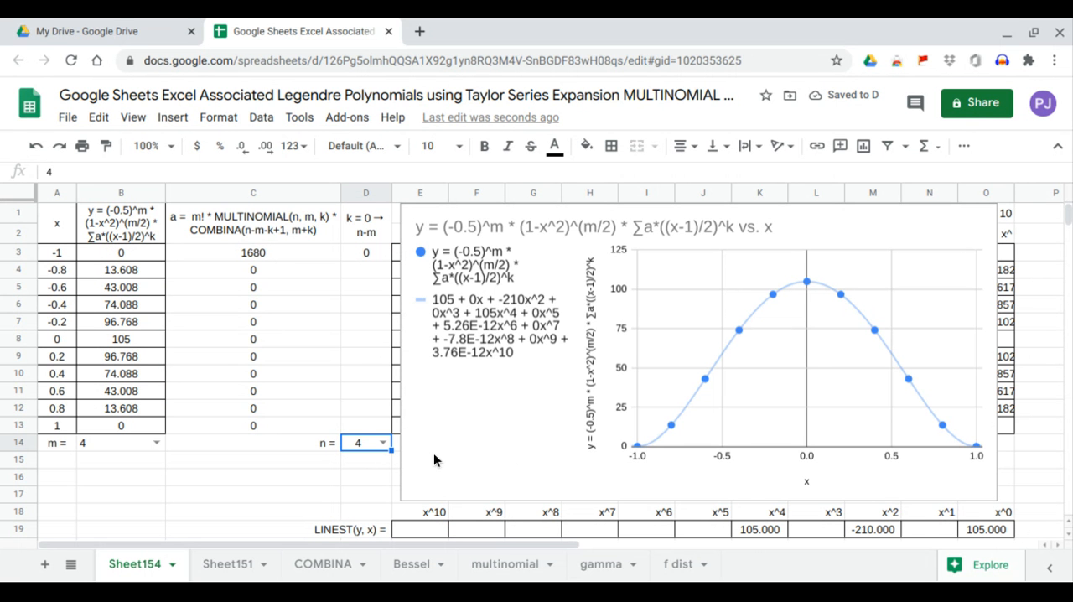
Compare the x^0, x^2 and x^4 LINEST coefficients for m = 4 and n = 4 with the trendline equation.
click(990, 529)
drag(991, 528, 991, 513)
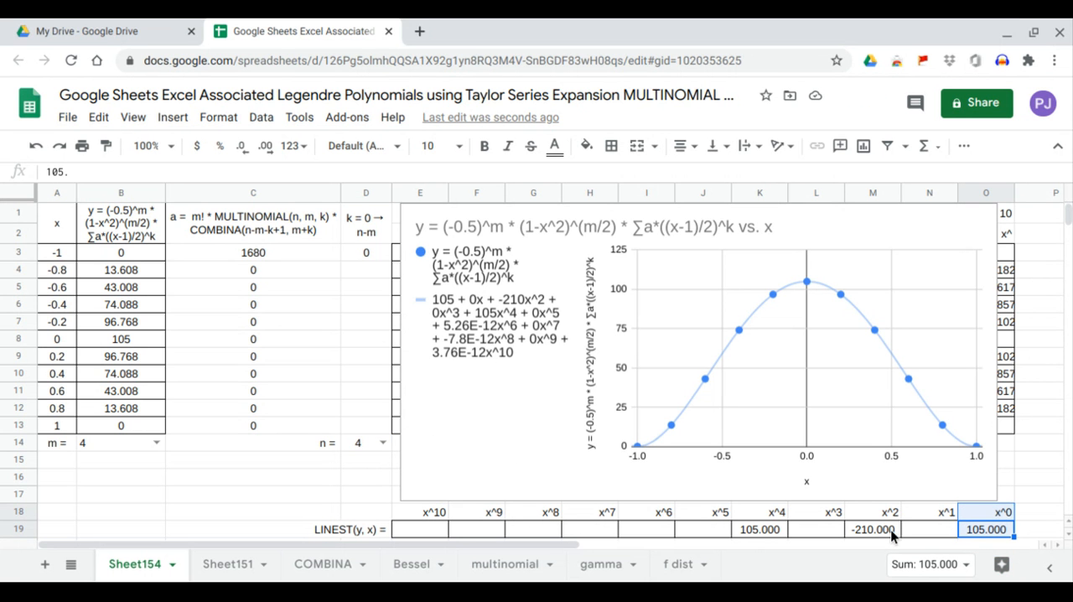
drag(890, 529, 887, 512)
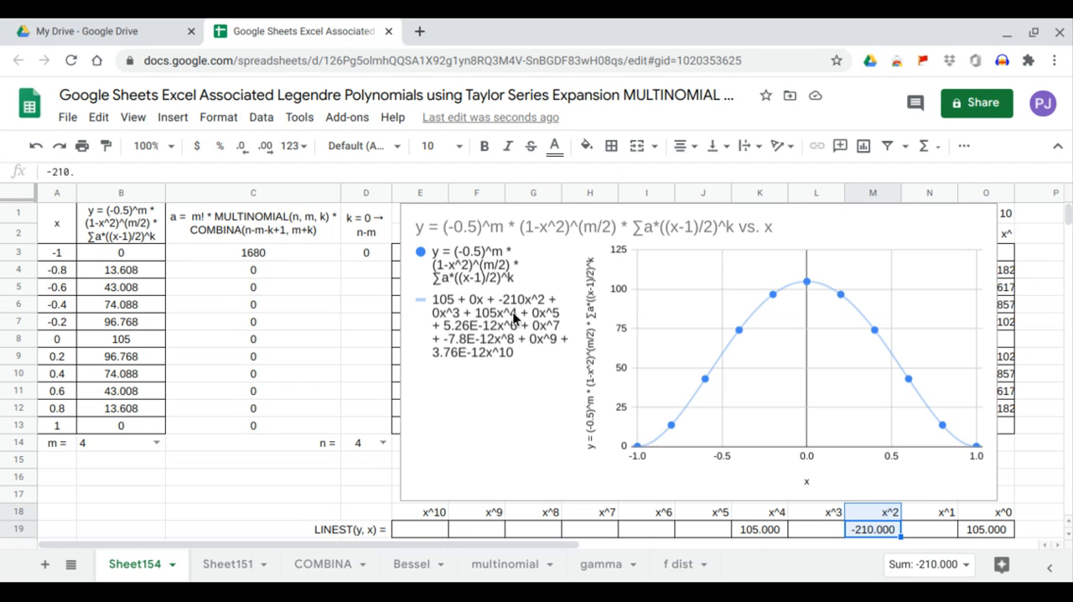
drag(755, 530, 745, 517)
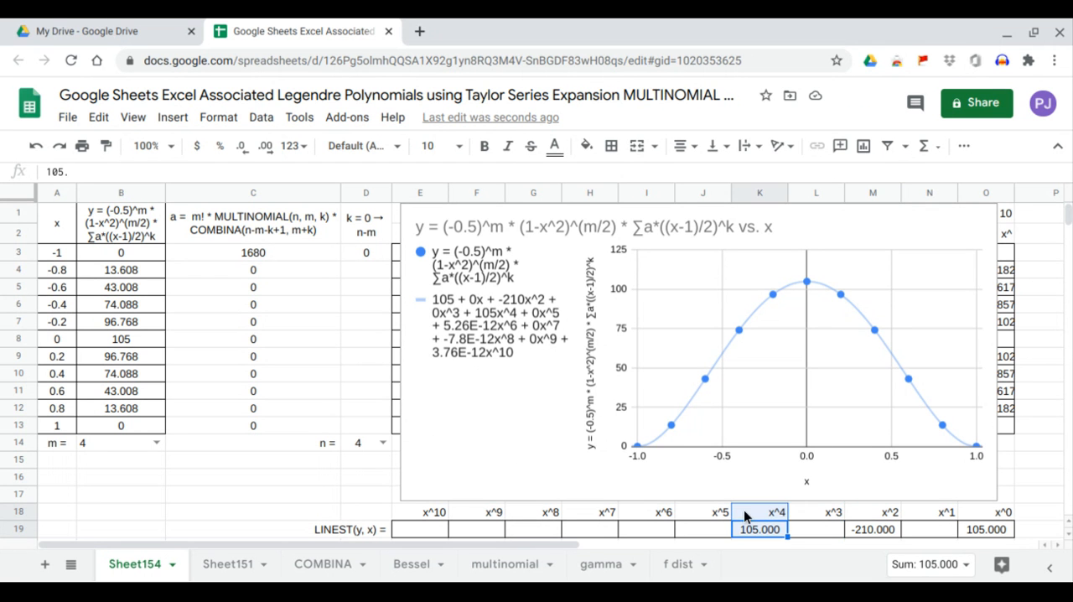
Set n to 5 with m at 4 and check the x^1, x^3 and x^5 LINEST coefficients against the trendline.
click(383, 443)
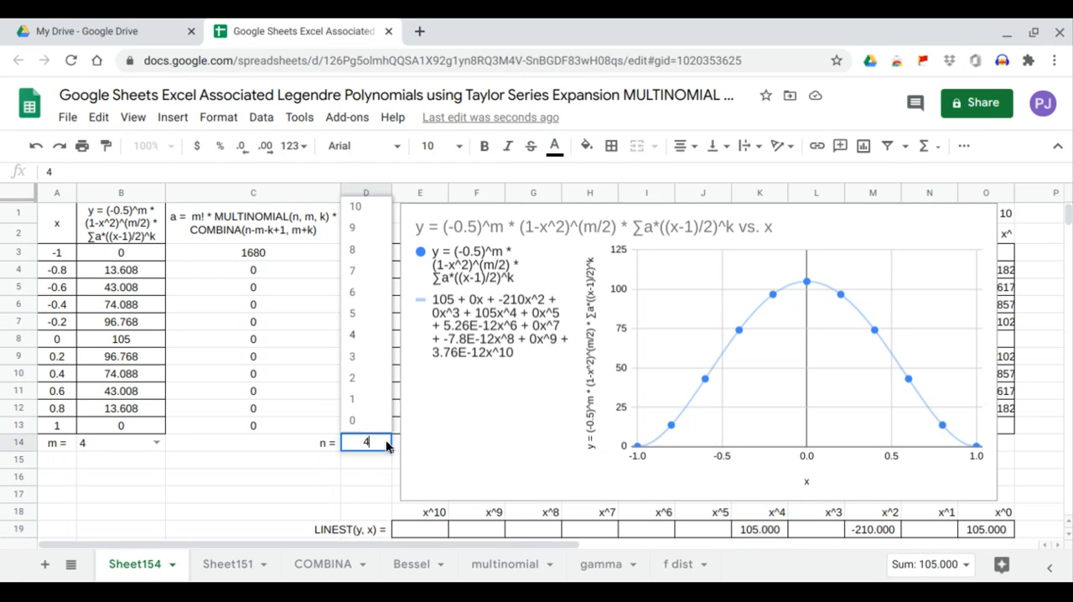
click(376, 322)
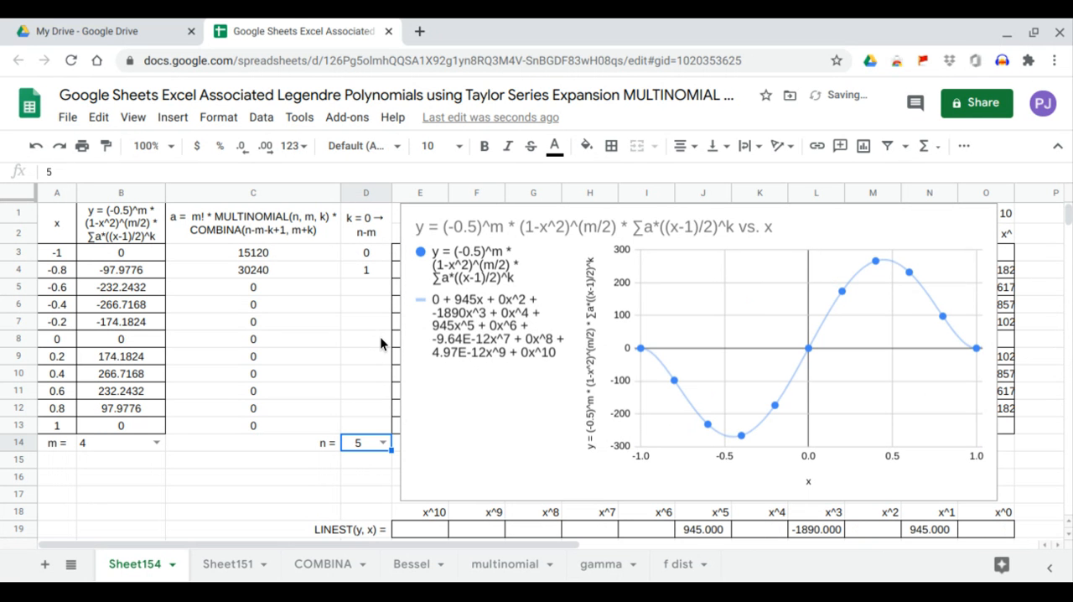
click(926, 529)
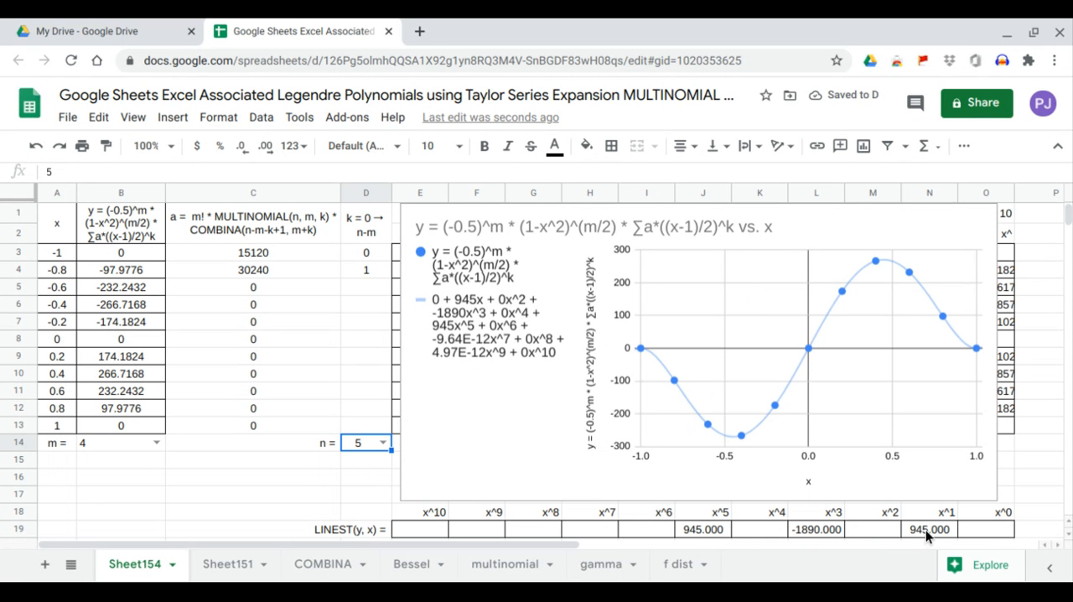
drag(928, 521, 927, 513)
drag(823, 533, 824, 516)
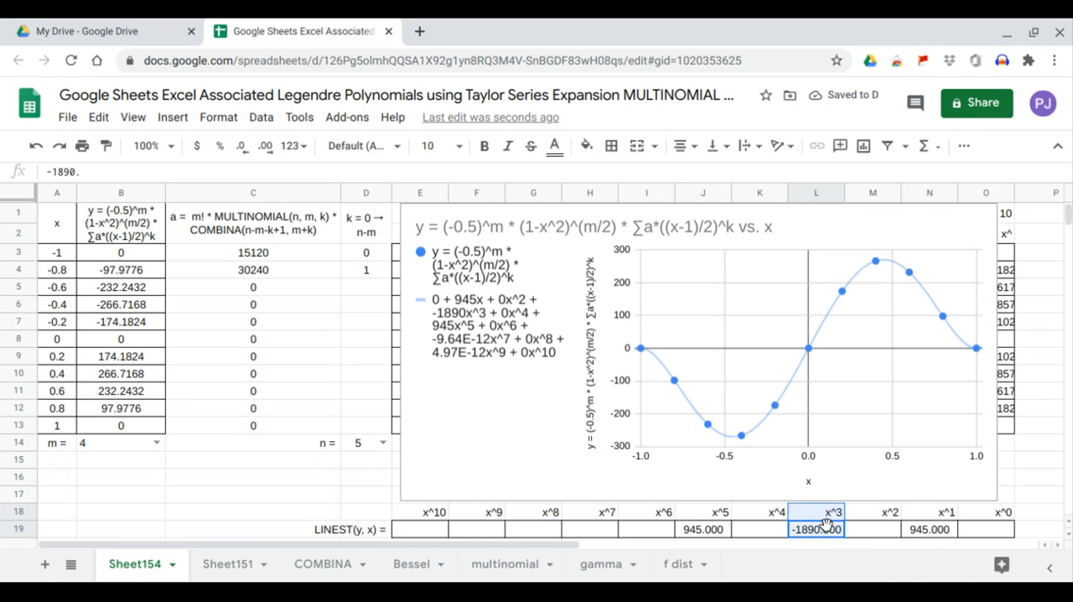
drag(717, 534, 717, 514)
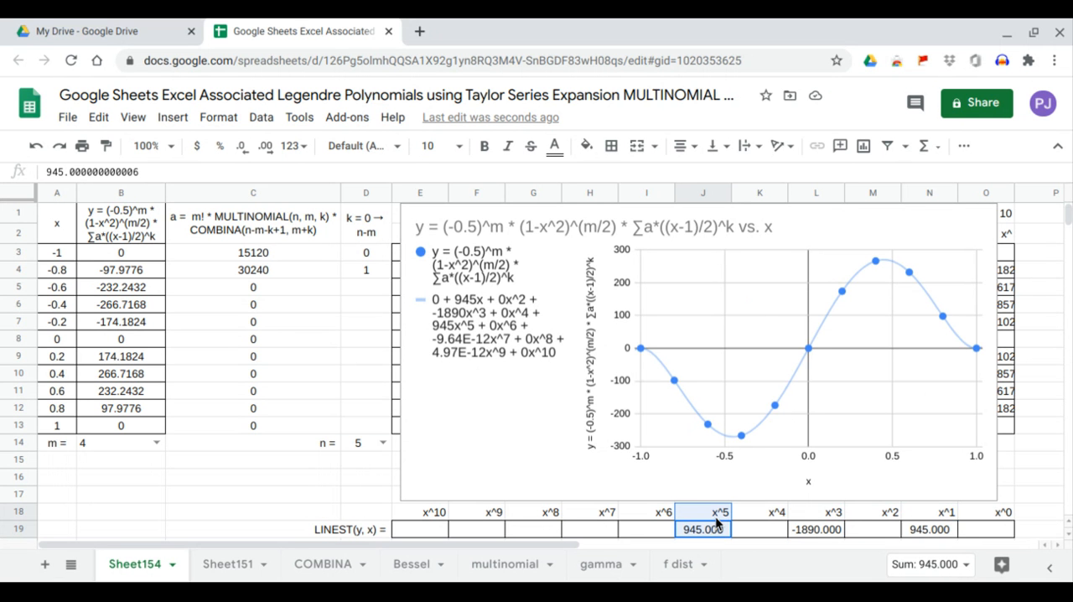